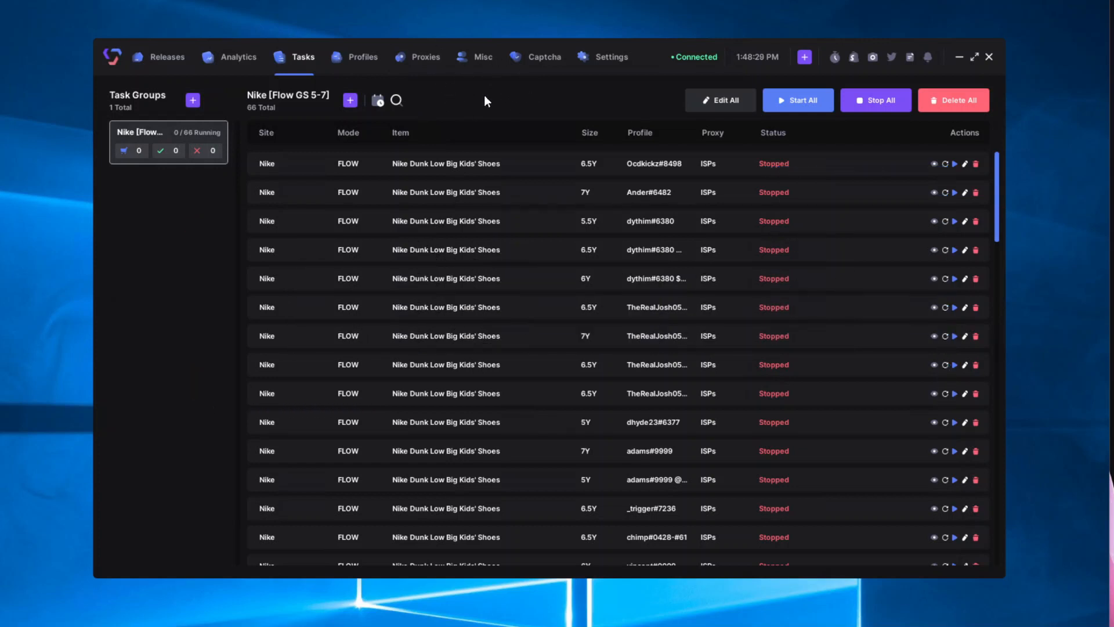
Step: Switch to the Captcha page to view the still-empty Harvesters list
click(518, 60)
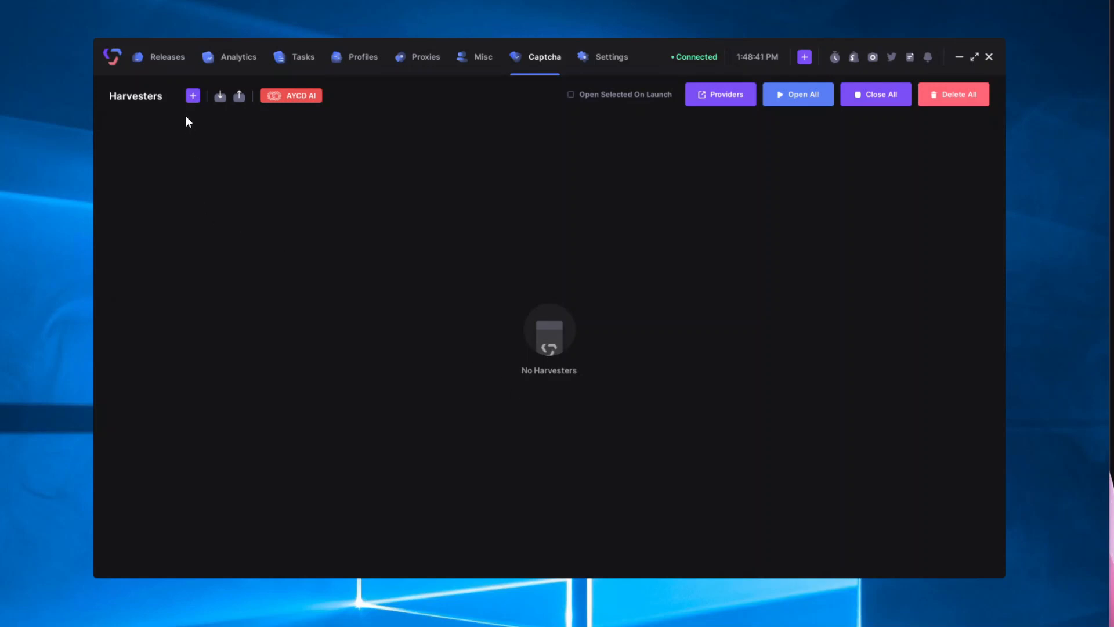
Step: Add three new captcha harvesters
click(193, 97)
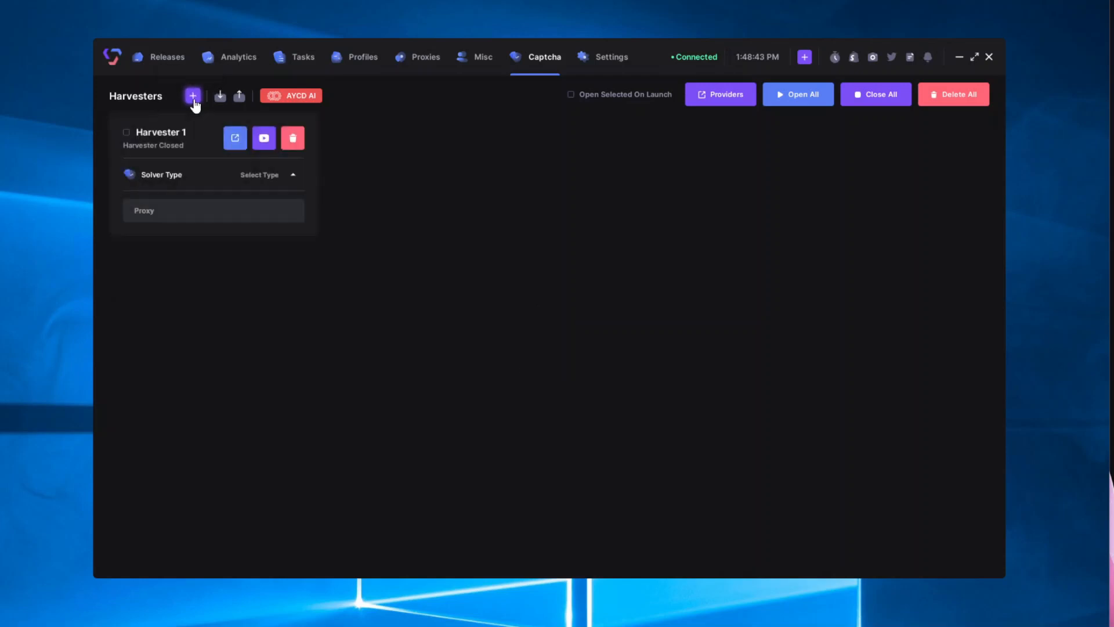
click(193, 96)
click(193, 96)
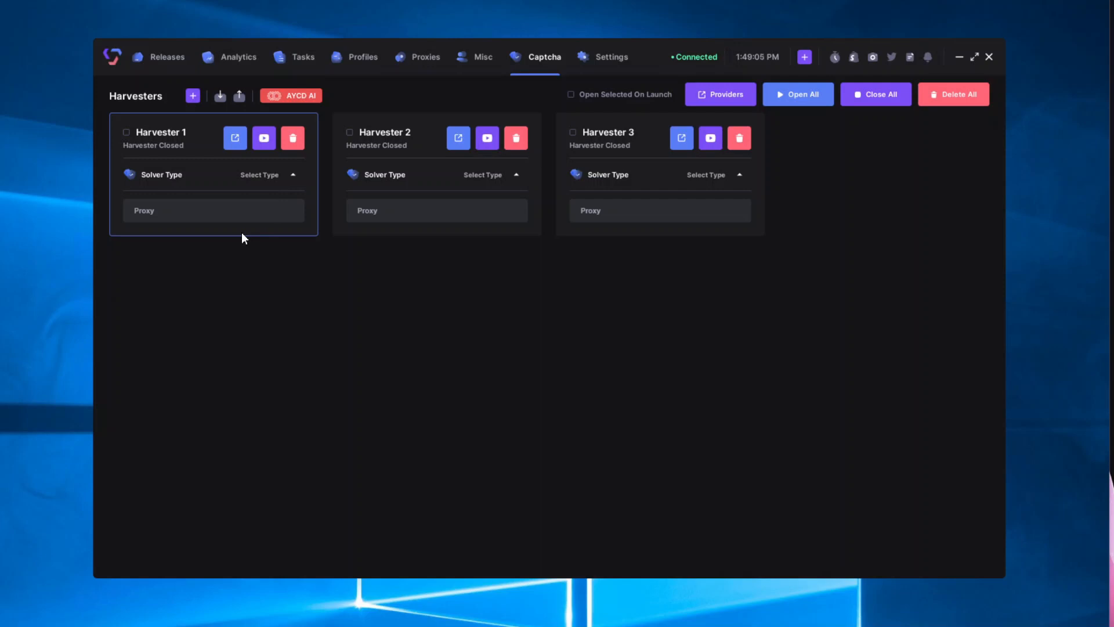
Step: Set Harvester 1's solver type to Shopify Checkpoint and bring up its Google sign-in window
click(168, 210)
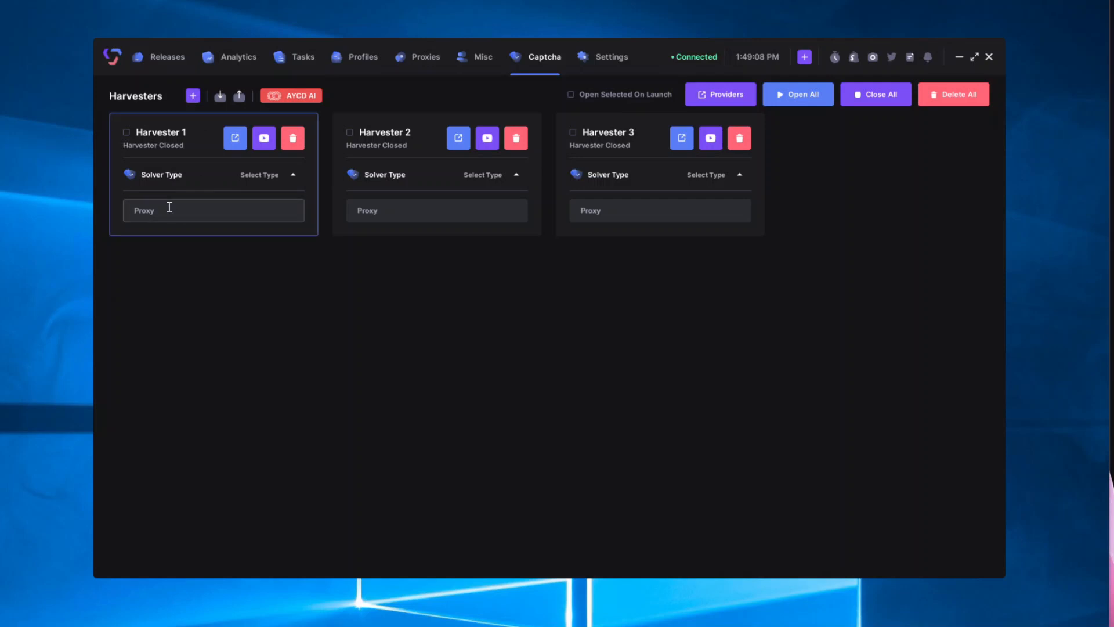
click(268, 177)
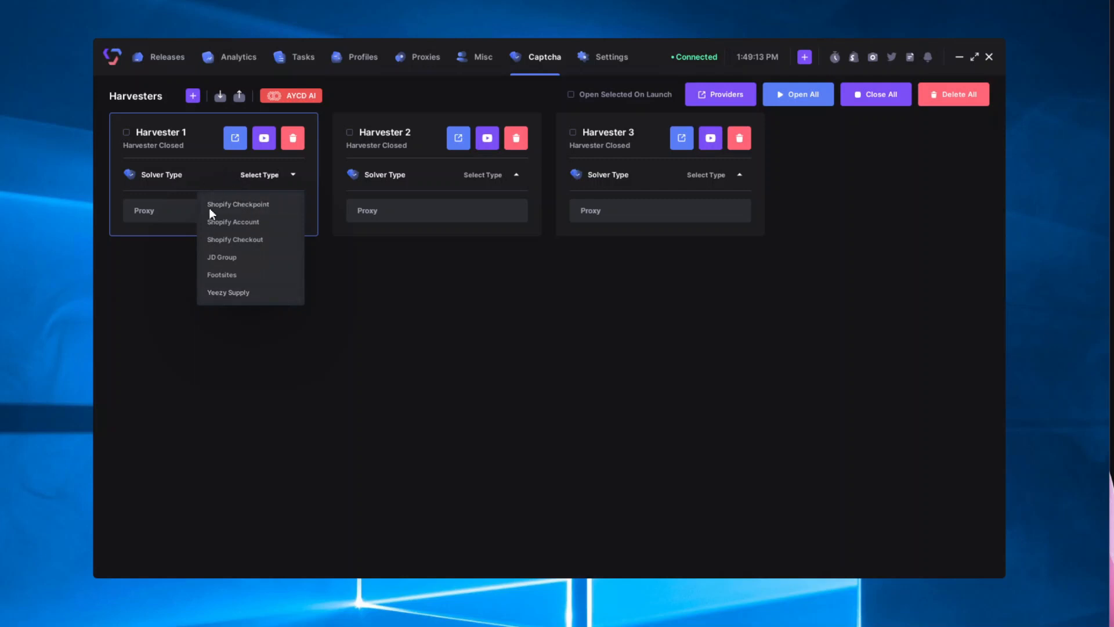
click(264, 205)
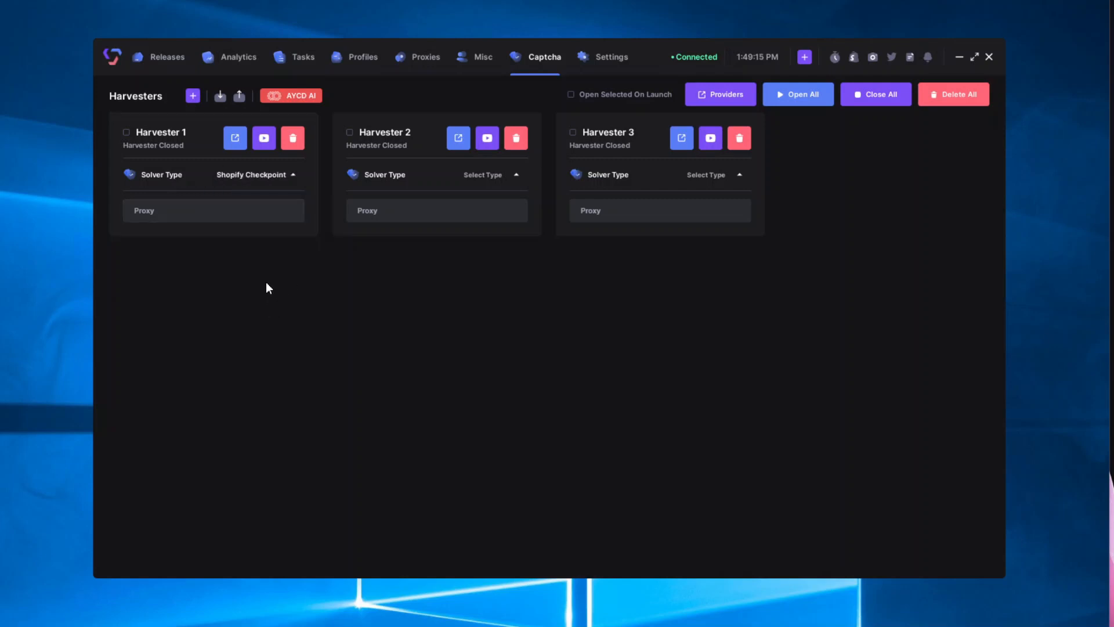
click(264, 139)
drag(96, 154, 486, 204)
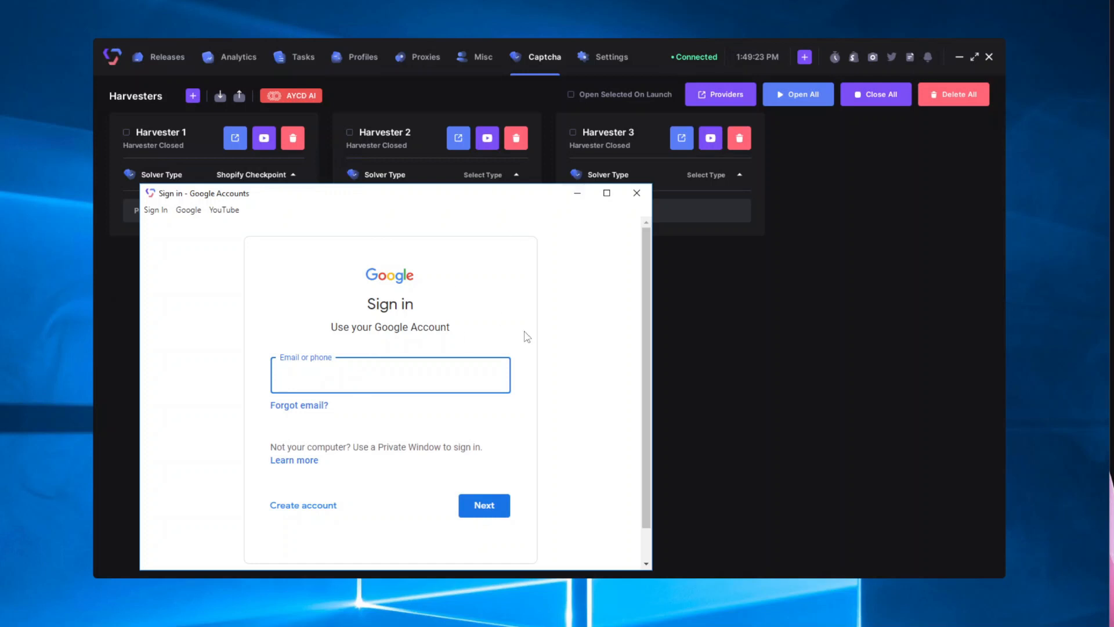
Step: Close the Google sign-in window, then launch Harvester 1 and close its window again
click(637, 193)
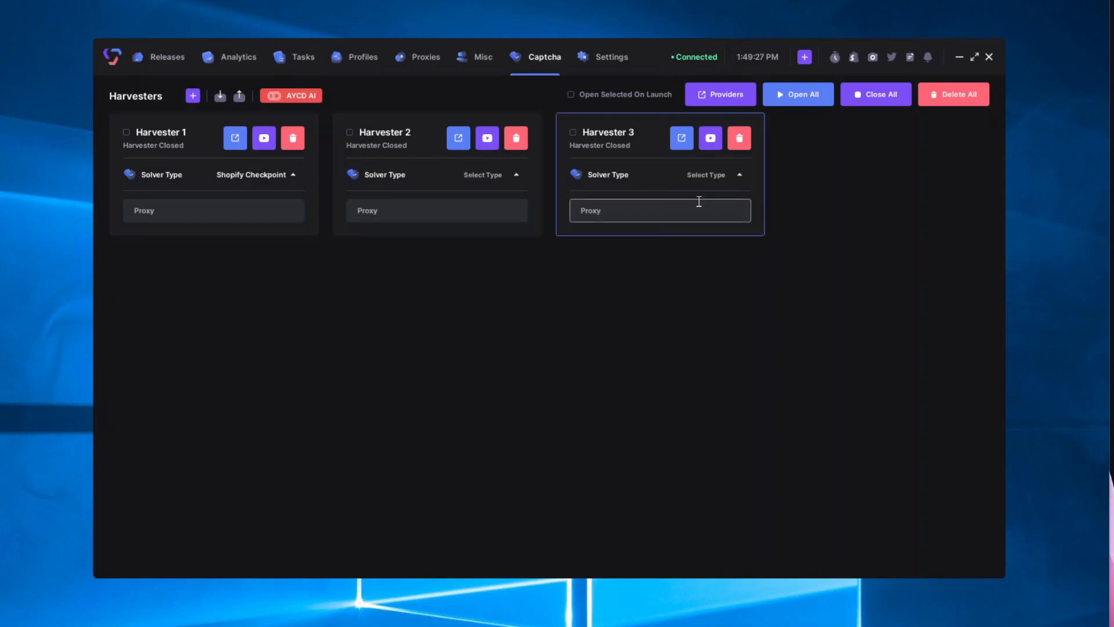
click(235, 139)
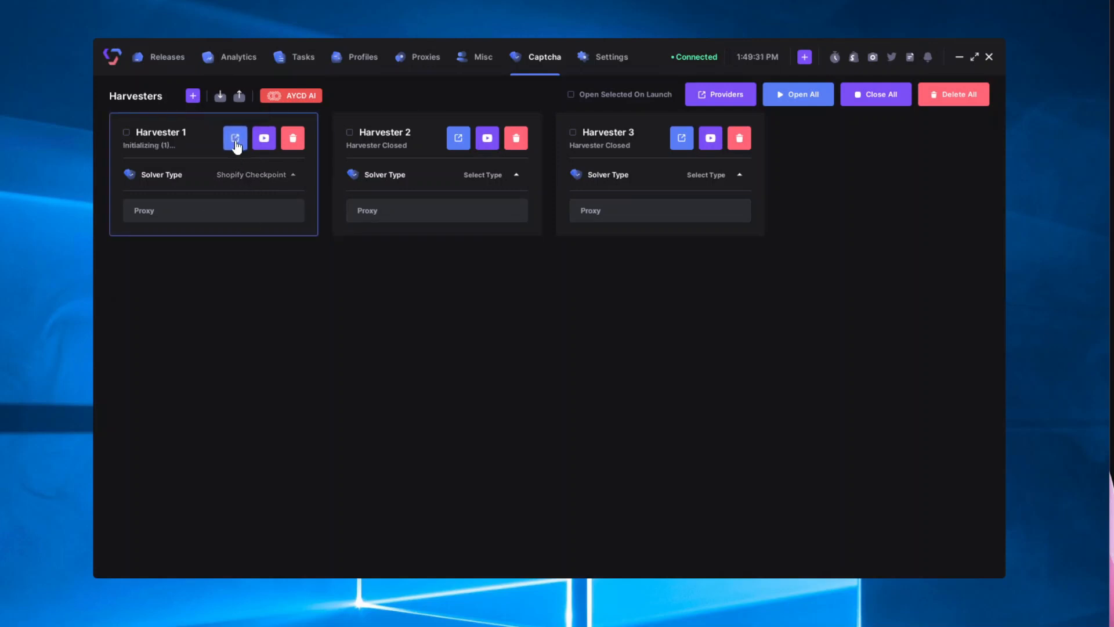
drag(27, 121, 167, 2)
drag(649, 57, 740, 192)
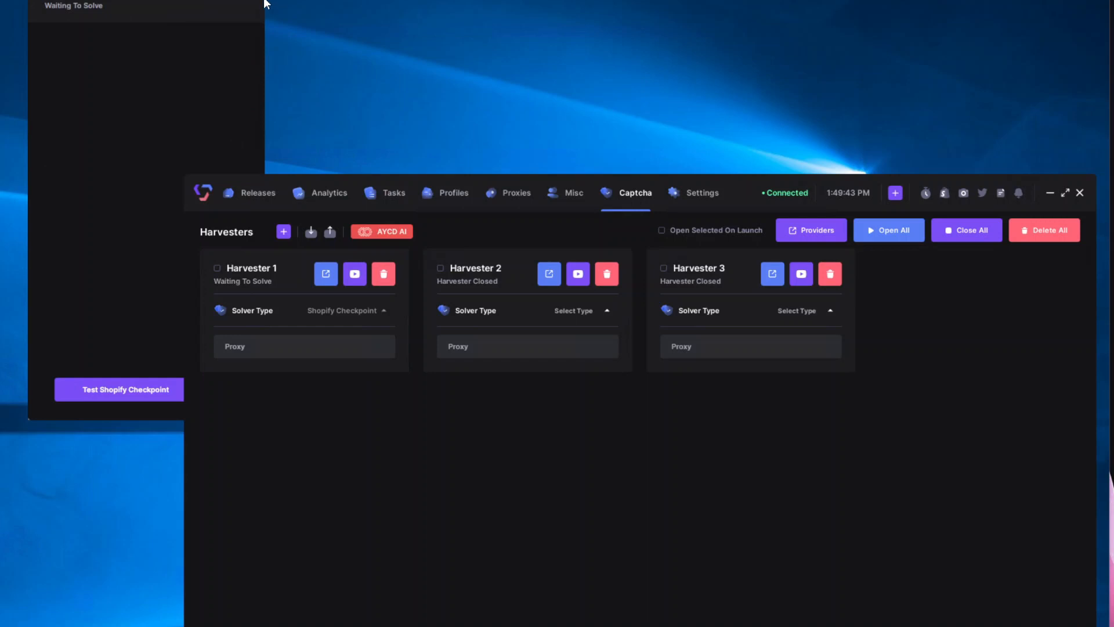
click(247, 0)
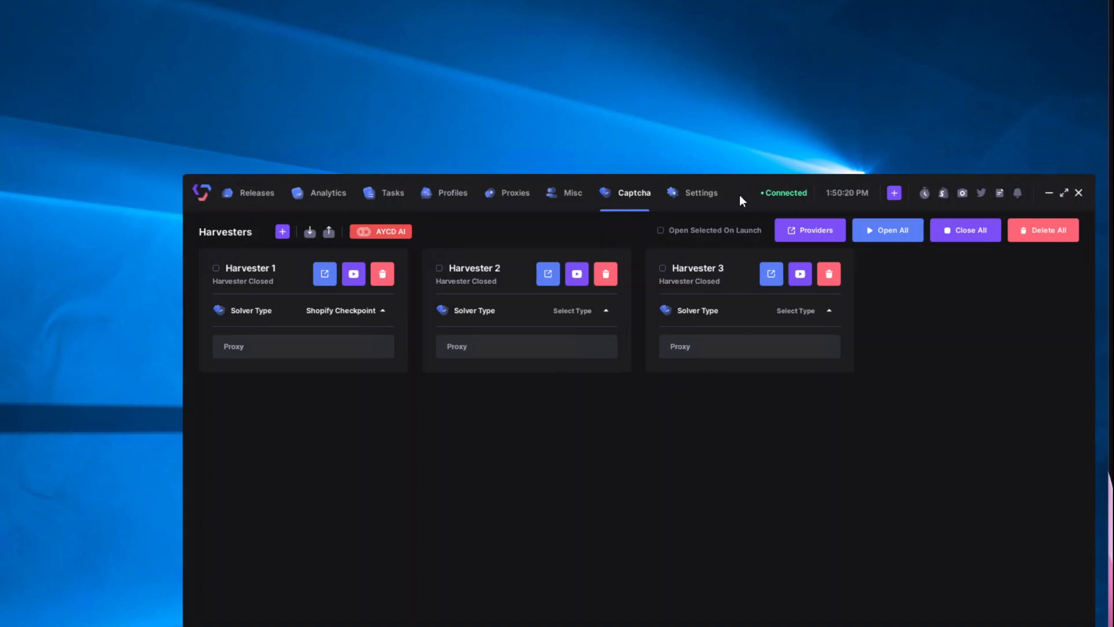
drag(730, 177, 661, 65)
click(451, 215)
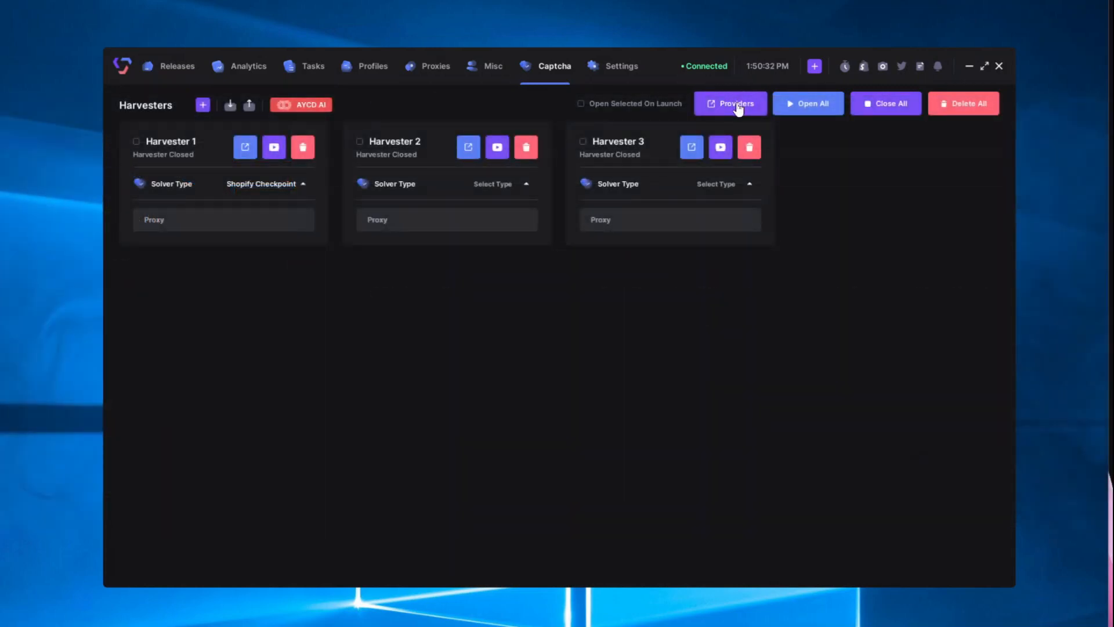
Step: Bring up the captcha Providers dialog and review its Provider and Captcha Types choices
click(727, 104)
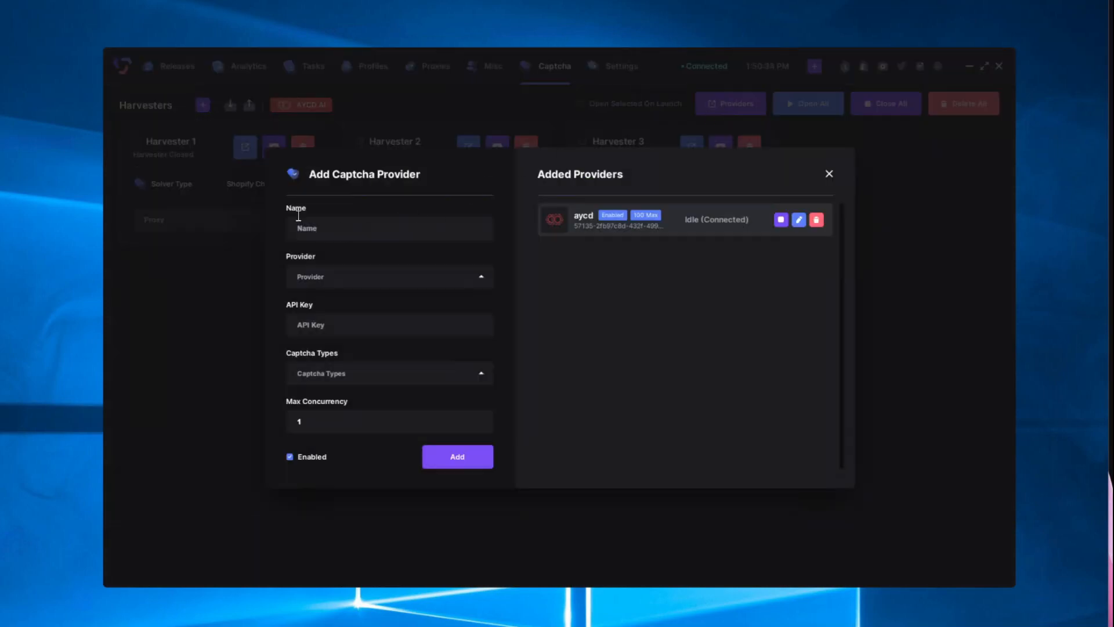
click(313, 227)
click(347, 277)
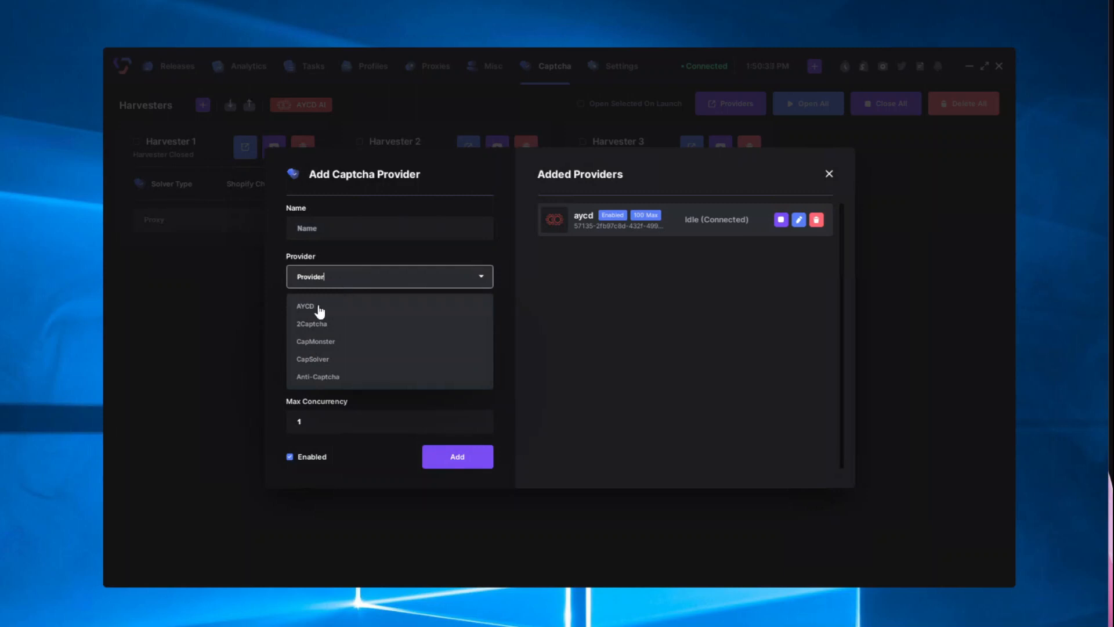
click(479, 258)
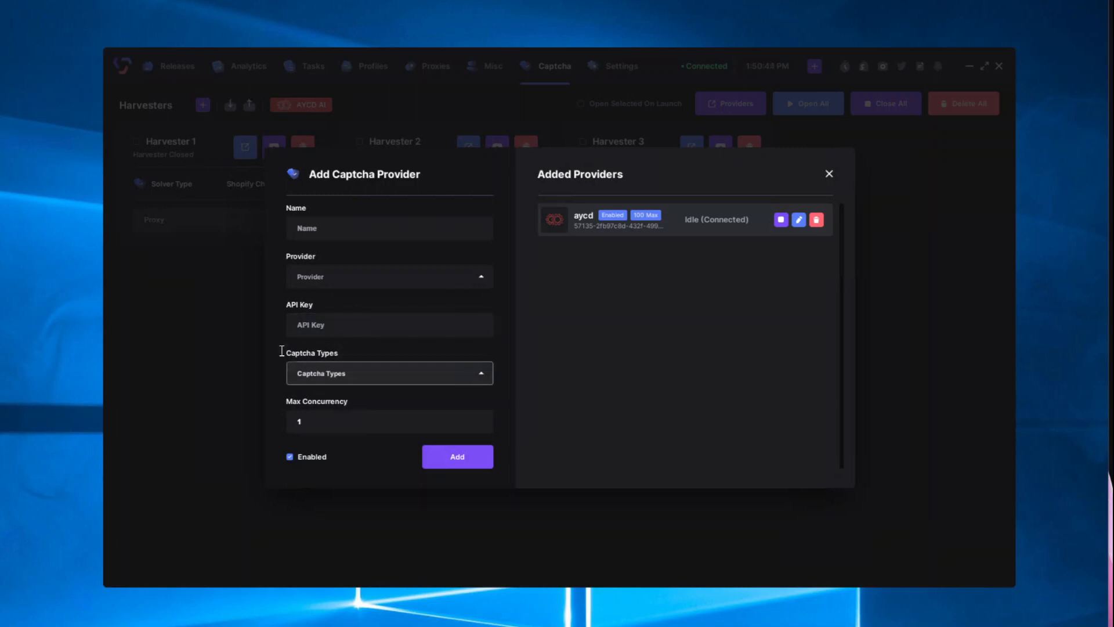
click(389, 384)
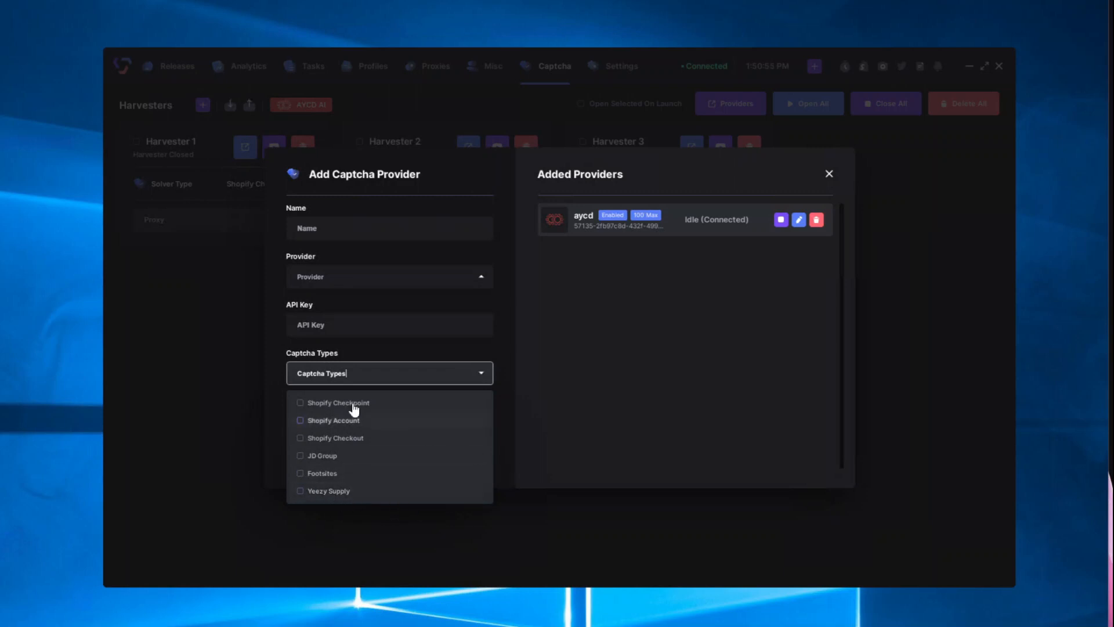
click(390, 359)
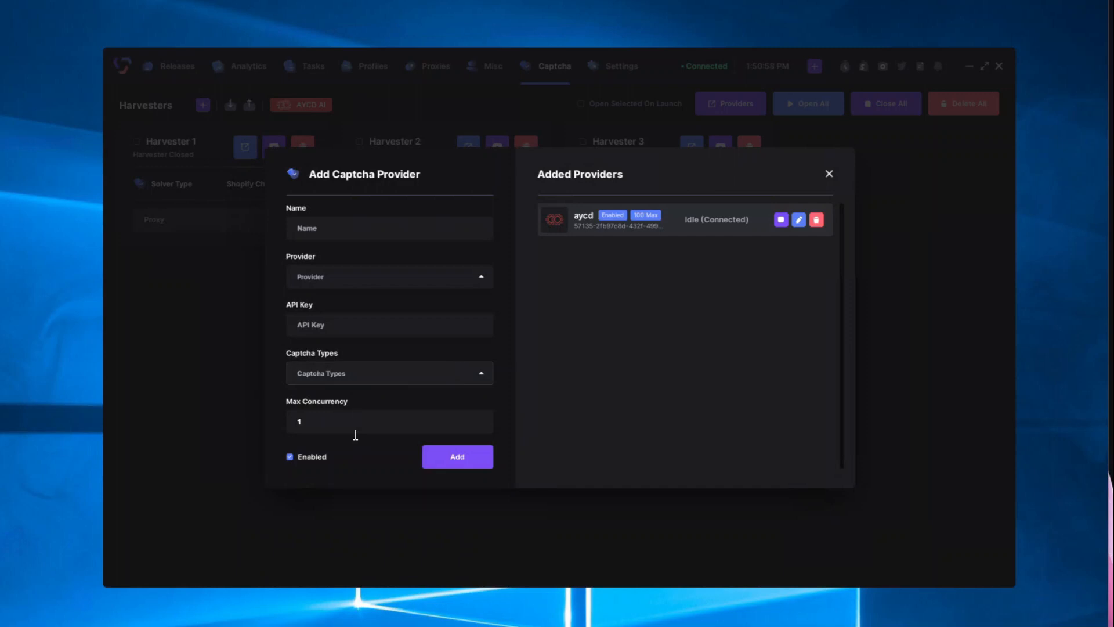
click(364, 421)
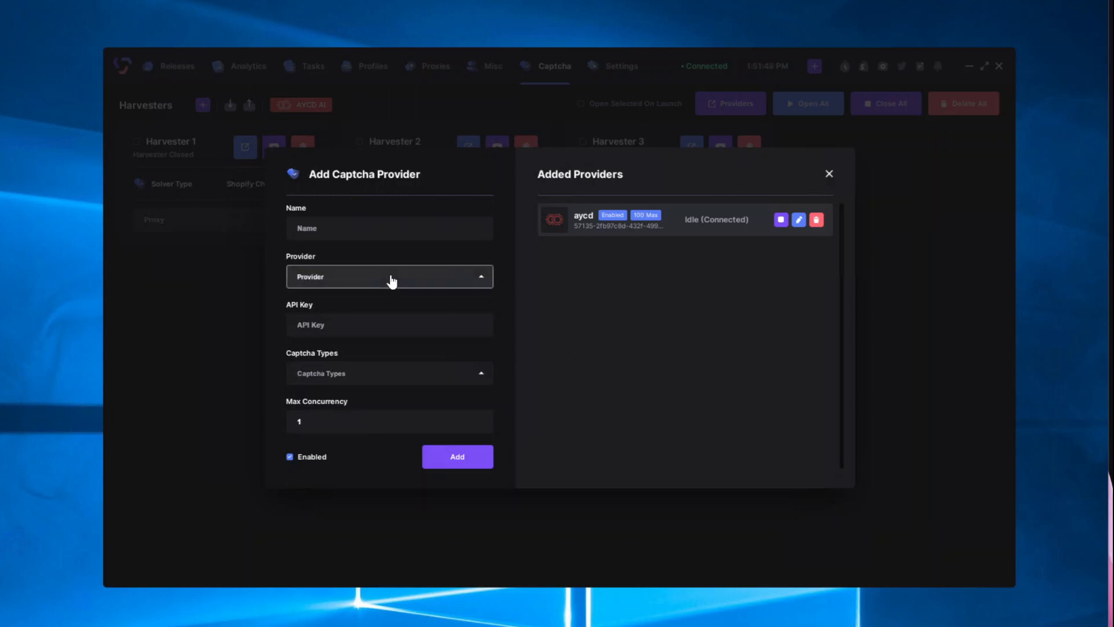
Step: Check the Provider dropdown once more, then close the Add Captcha Provider dialog
click(458, 279)
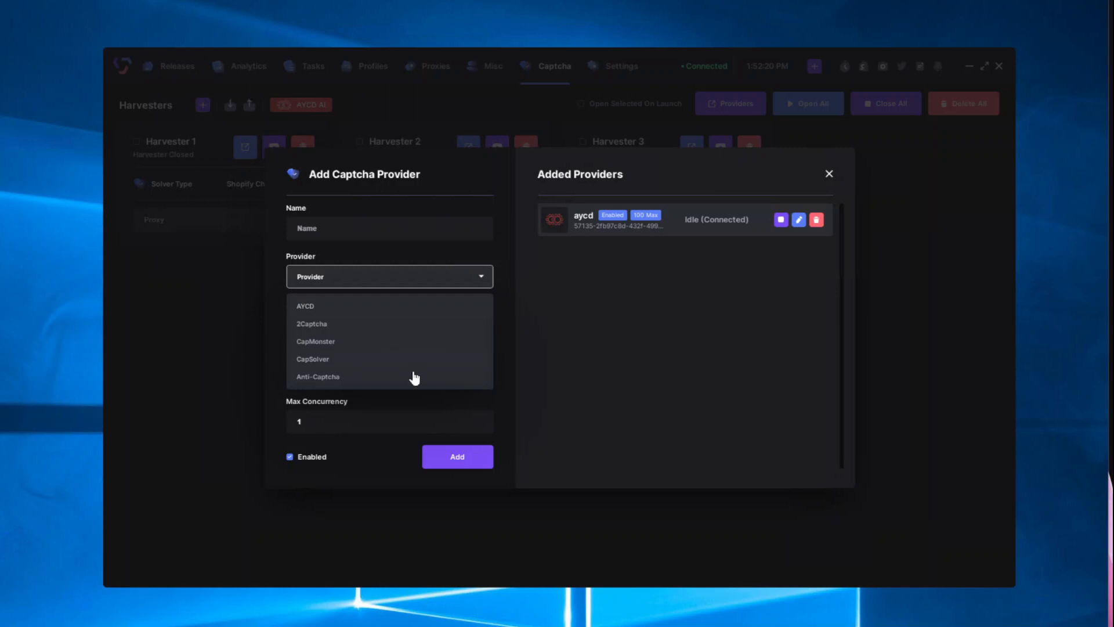
click(623, 309)
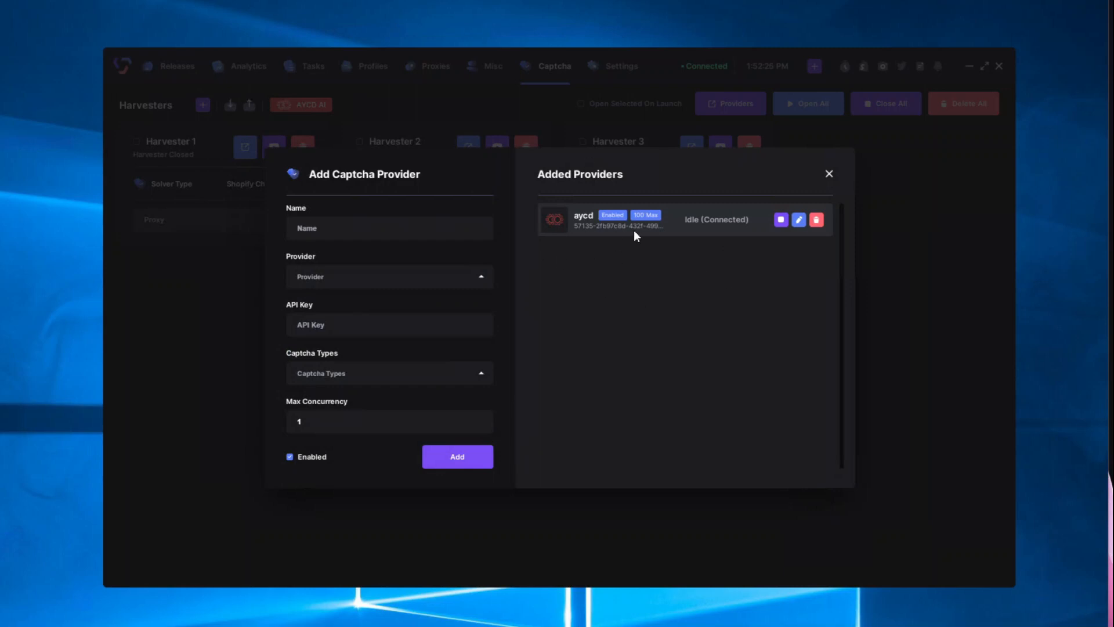
click(829, 175)
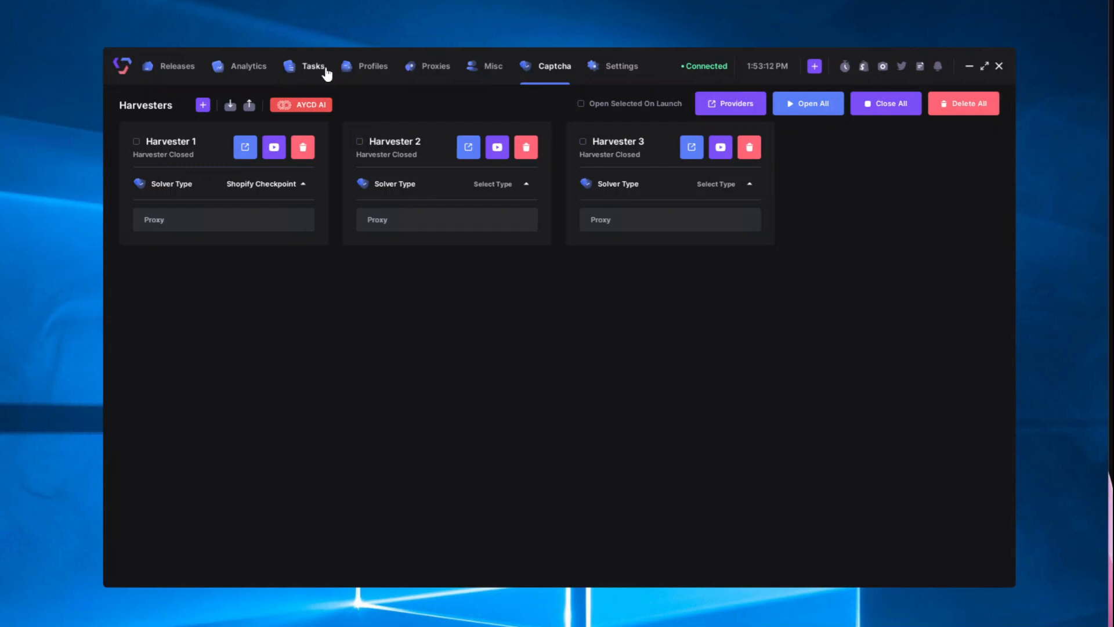
Step: Create a new task group named kith in the task list
click(302, 74)
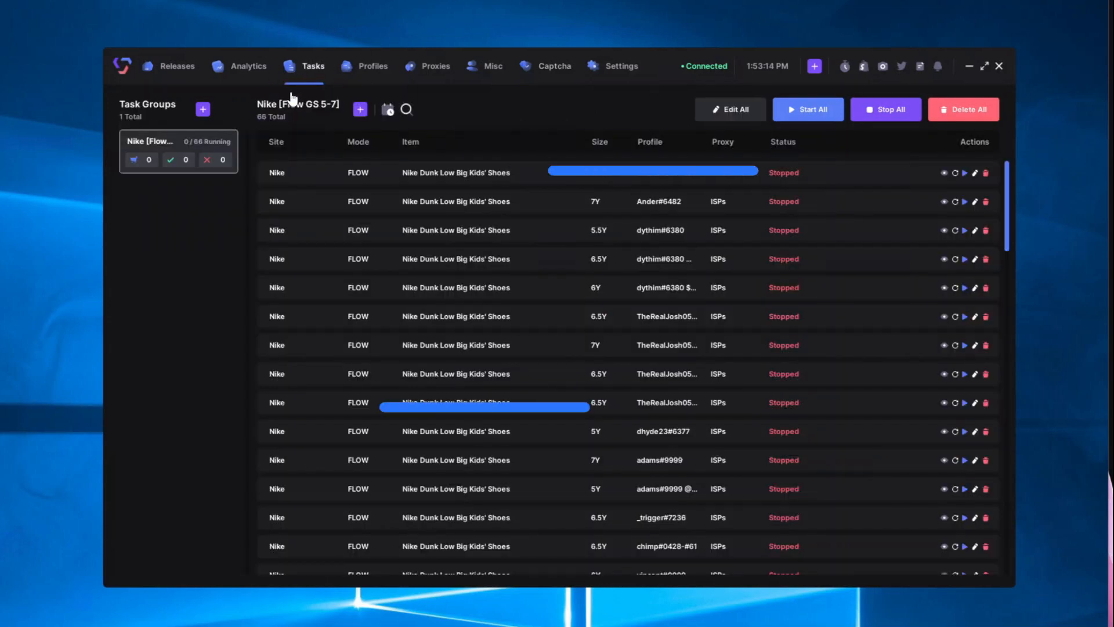
click(202, 109)
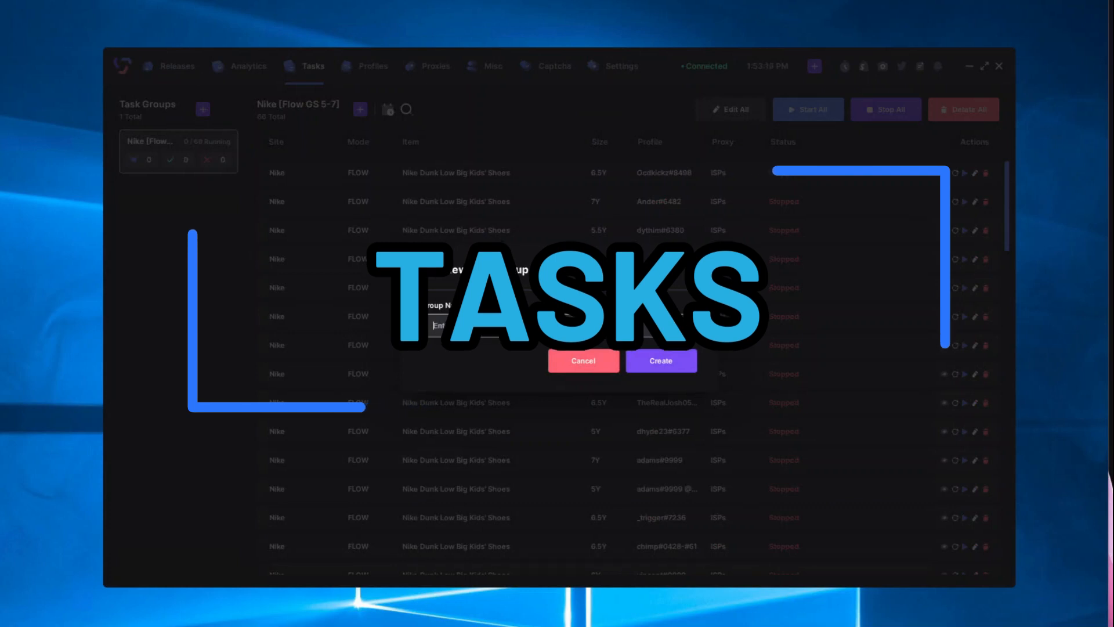
text(kith)
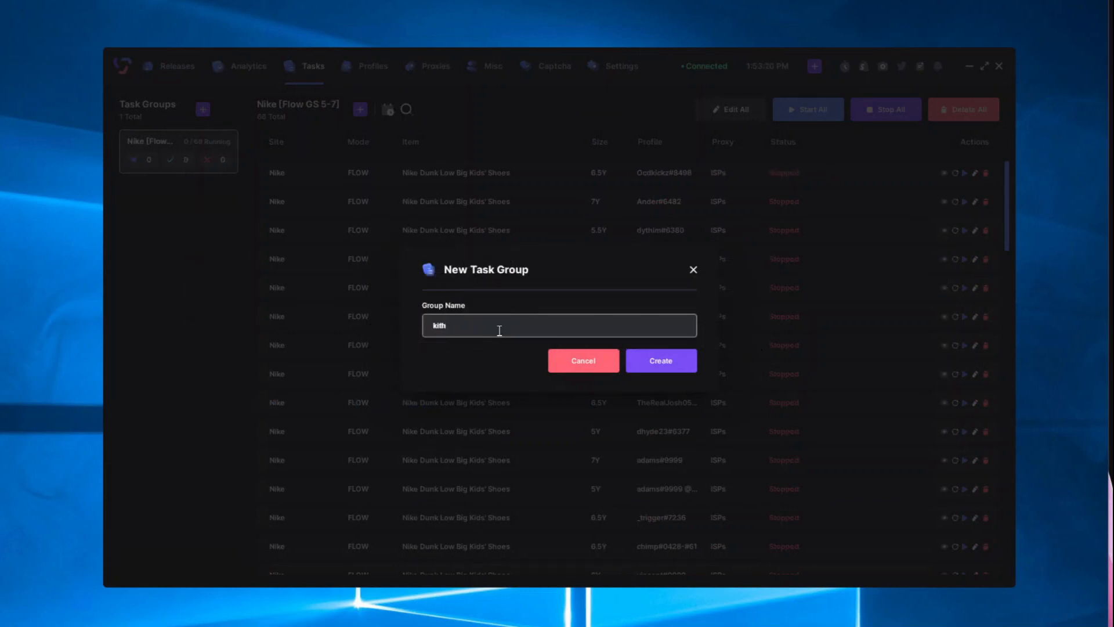
click(672, 367)
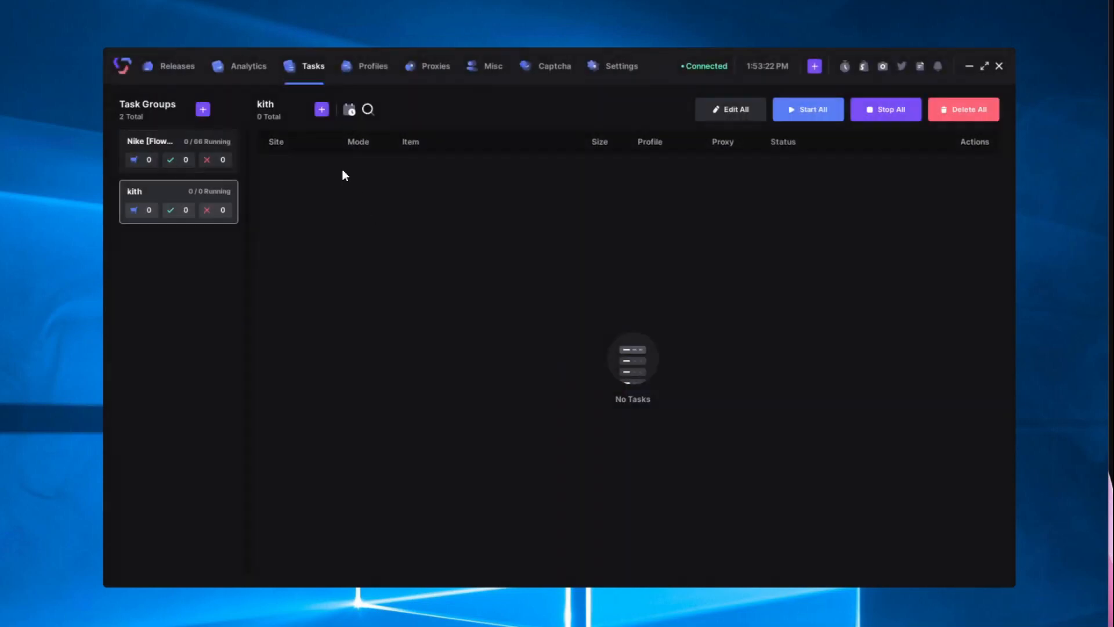
Step: Start adding tasks to the kith group with site Kith and mode Preload
click(322, 111)
click(486, 253)
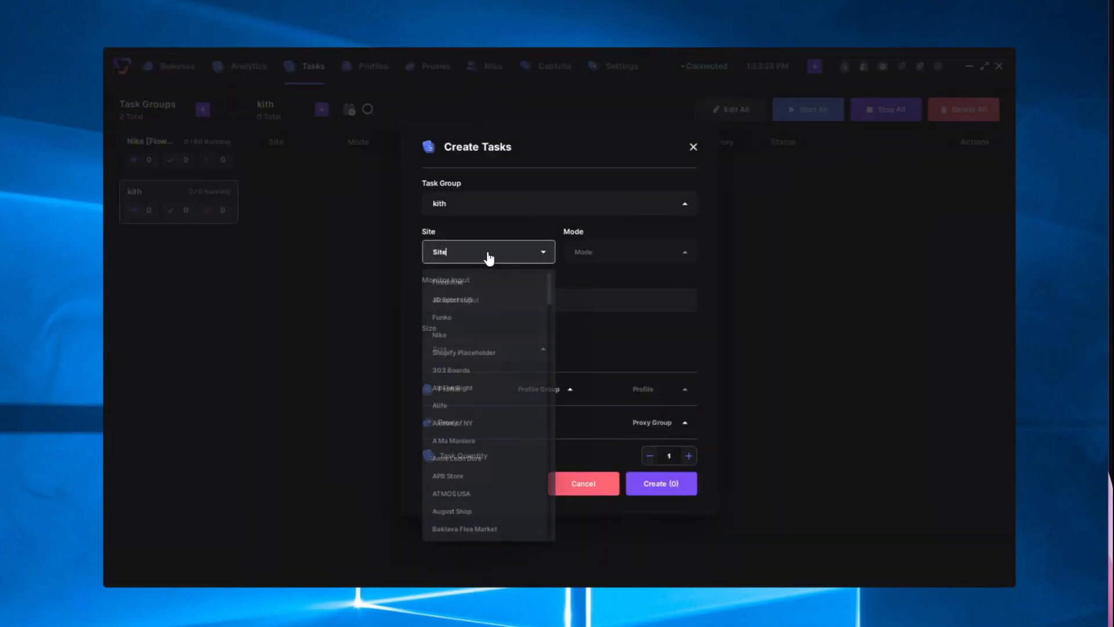
text(kith)
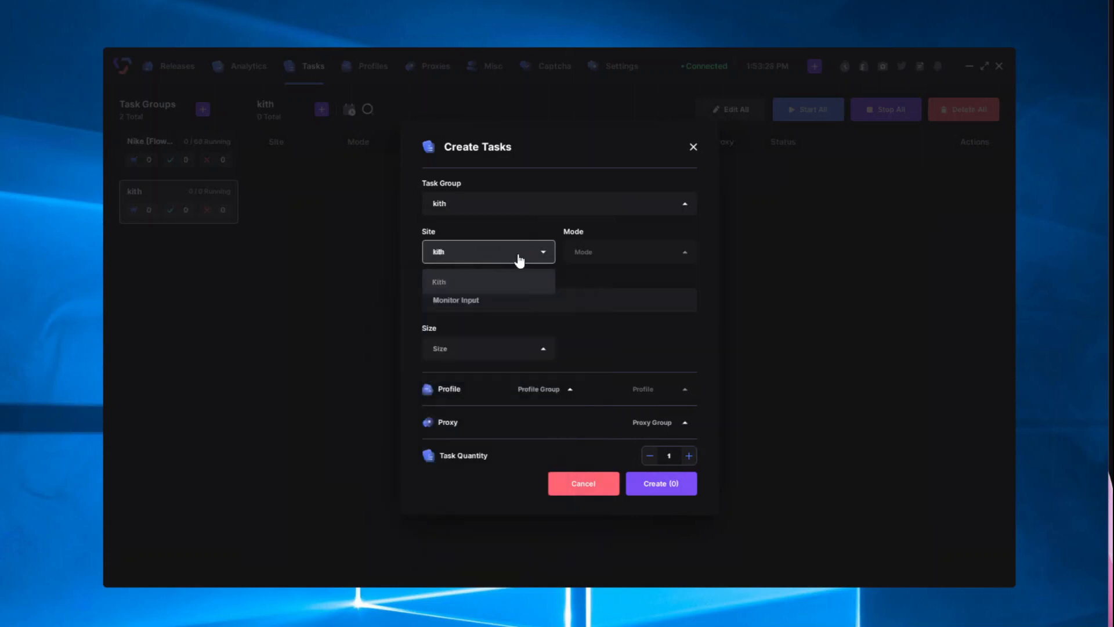
click(463, 282)
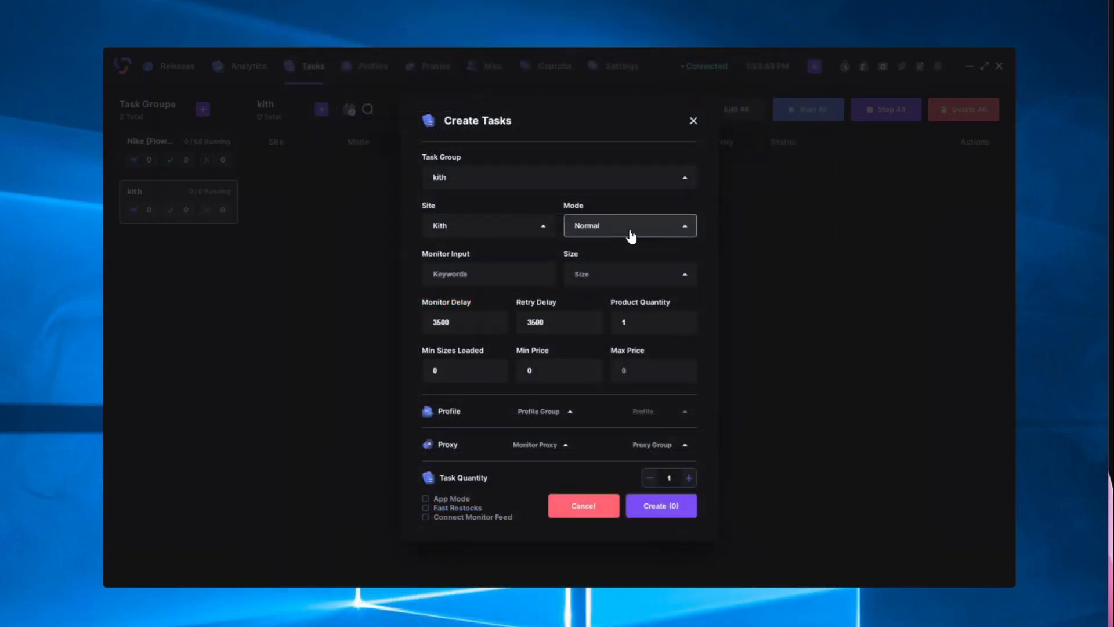
click(631, 235)
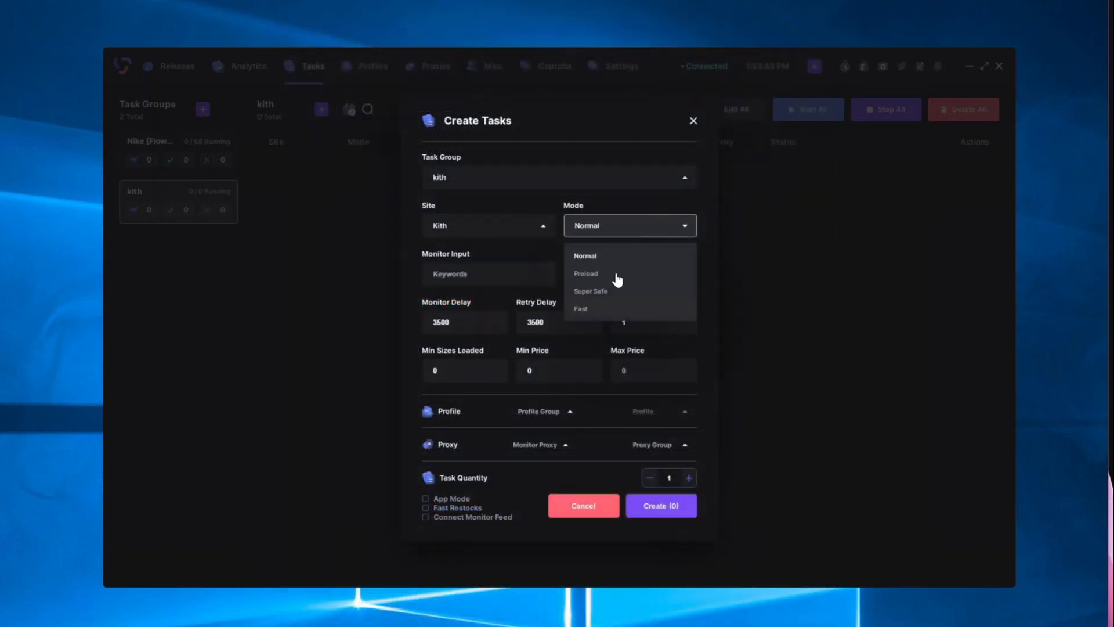
click(599, 277)
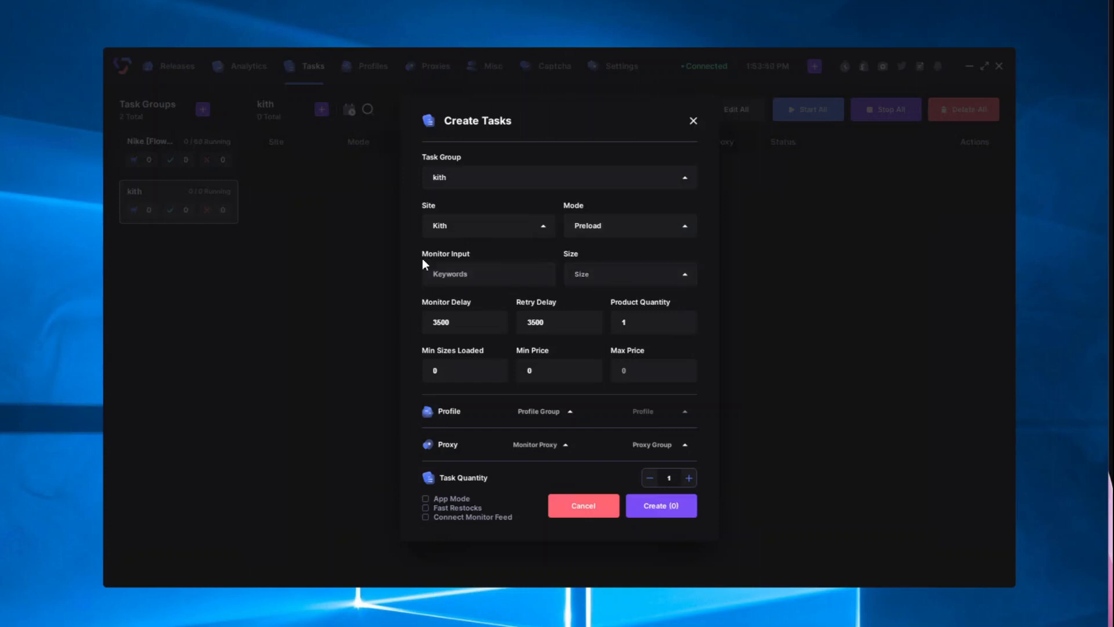
Step: Enter monitor keywords '+kjshdgk,+sjkdhkdsgf,-siugfiufg,-jsdhfgkdjg' and choose Random size
click(489, 273)
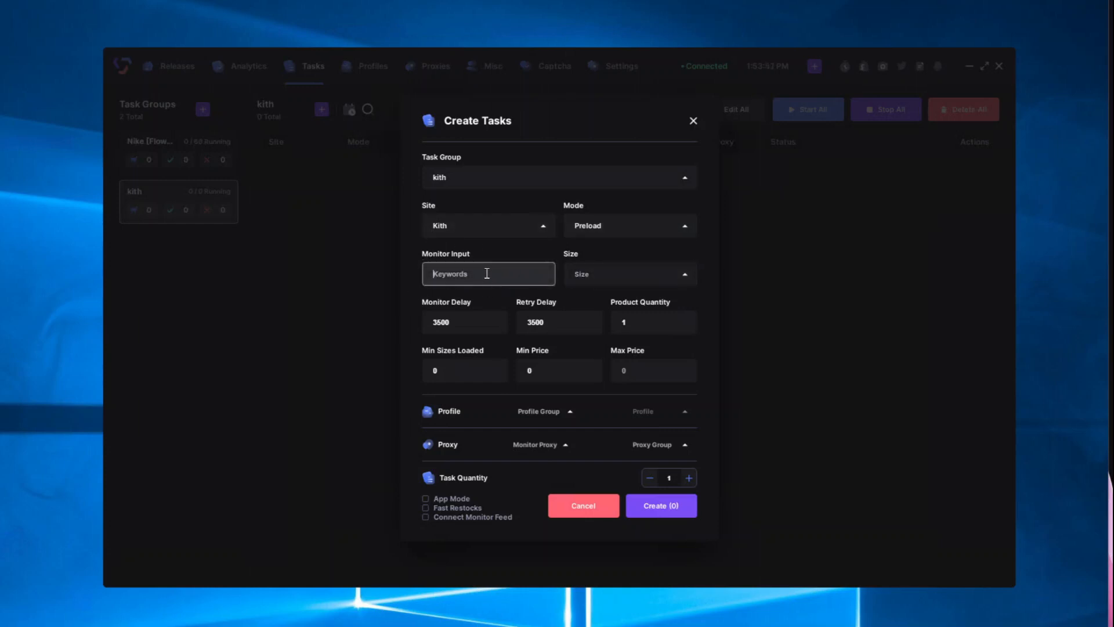
text(+)
text(kjshdgk)
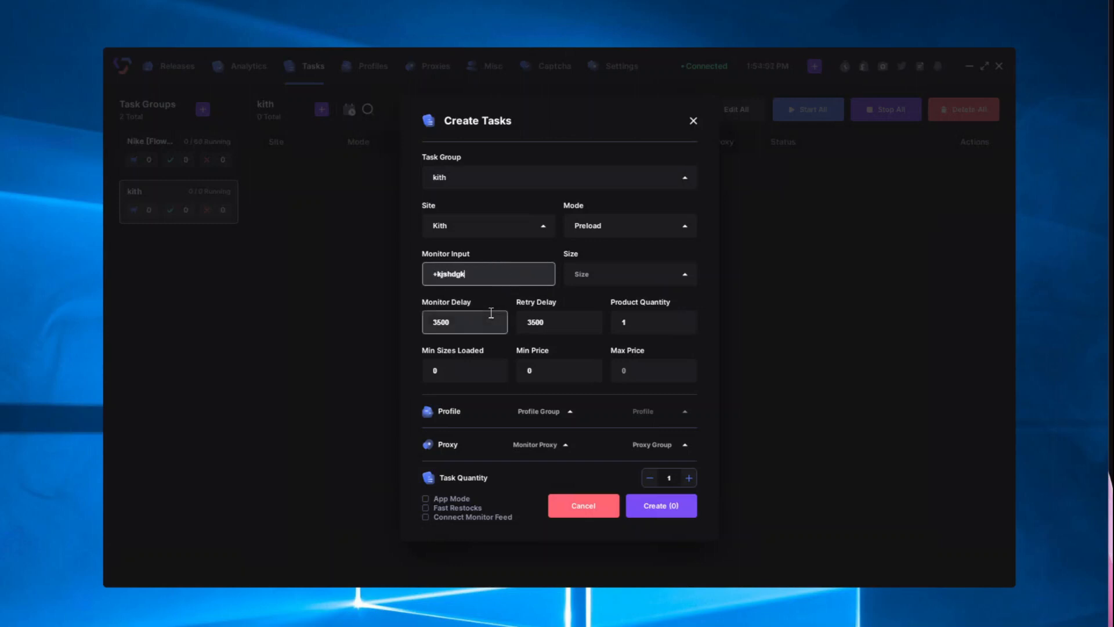
text(,+sjkdhkdsgf)
text(,-siugfiufg)
text(,-jsdhfgkdjg)
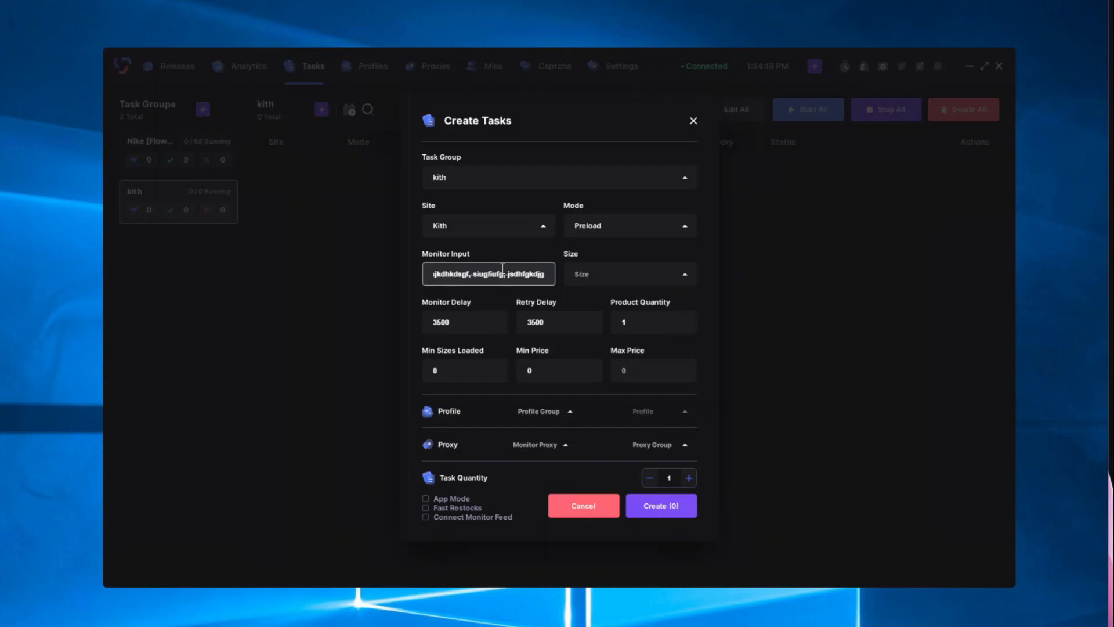
click(650, 280)
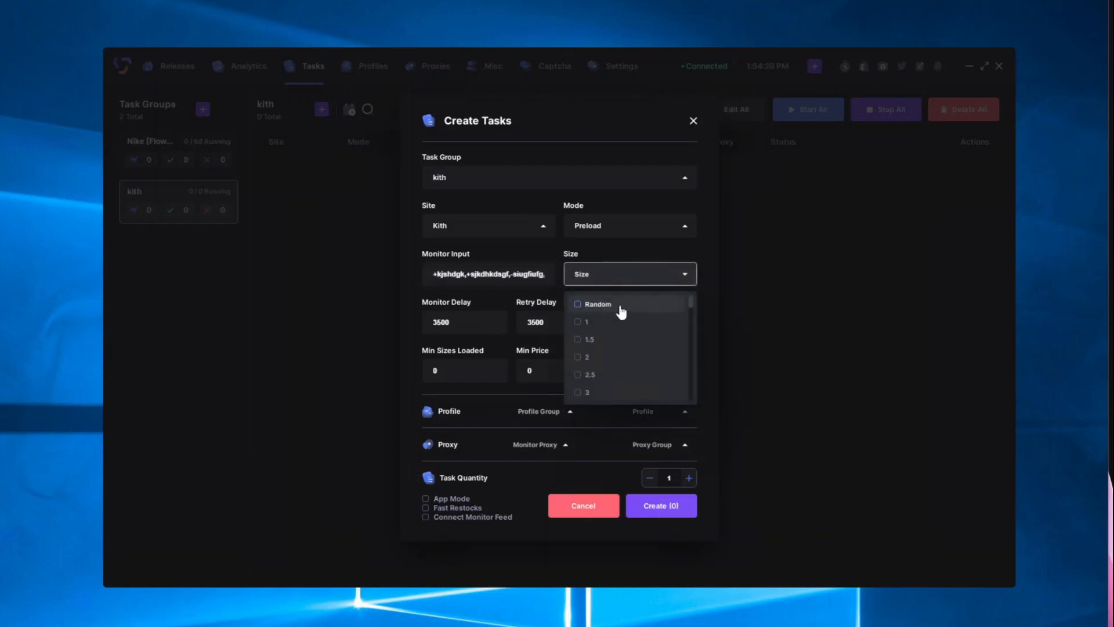
click(620, 311)
click(457, 336)
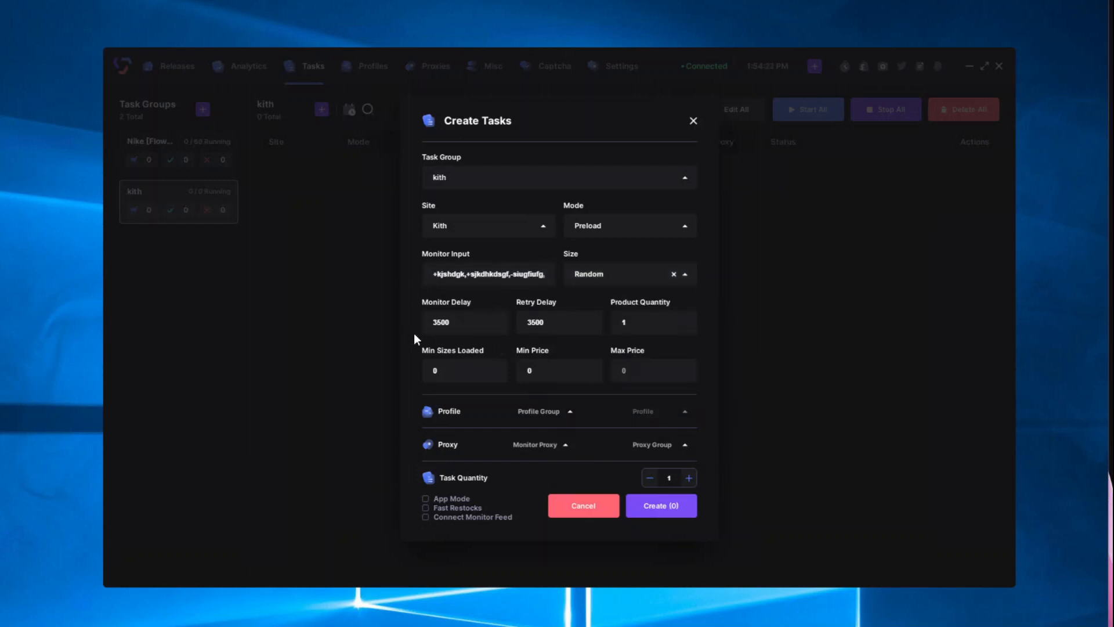
Step: Set both the monitor delay and retry delay to 15000 ms
click(579, 333)
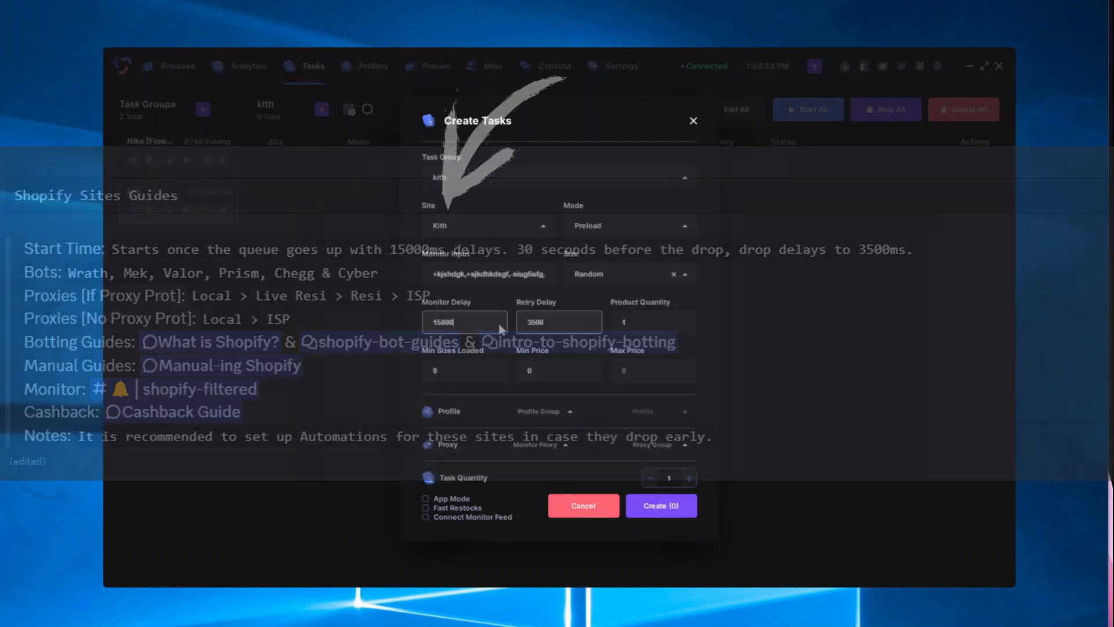
click(526, 323)
key(BackSpace)
text(15)
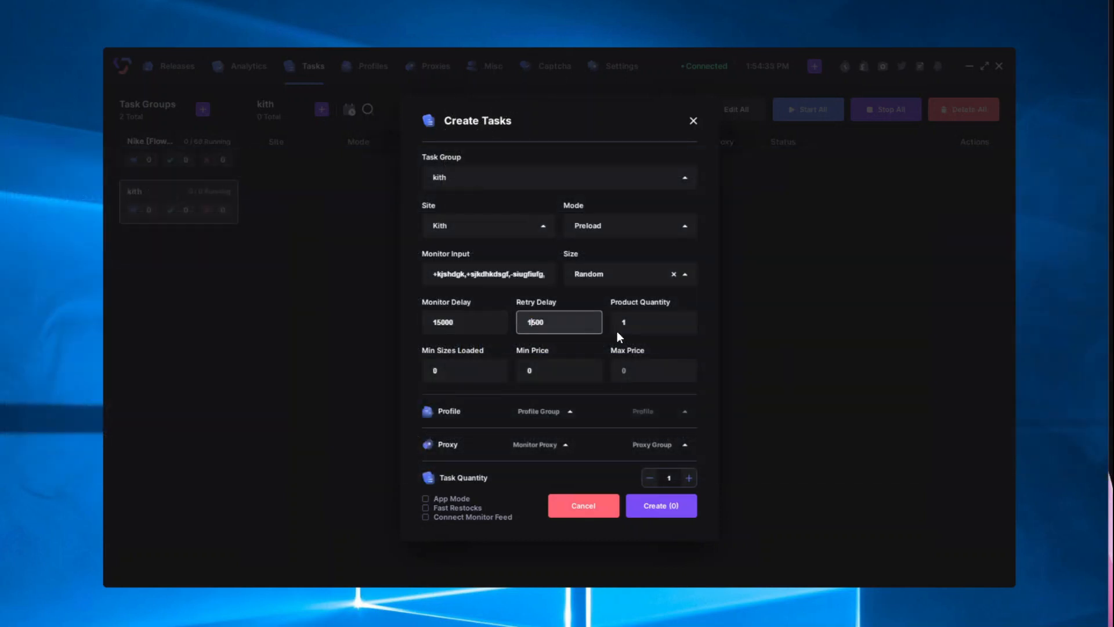
text(0)
click(605, 349)
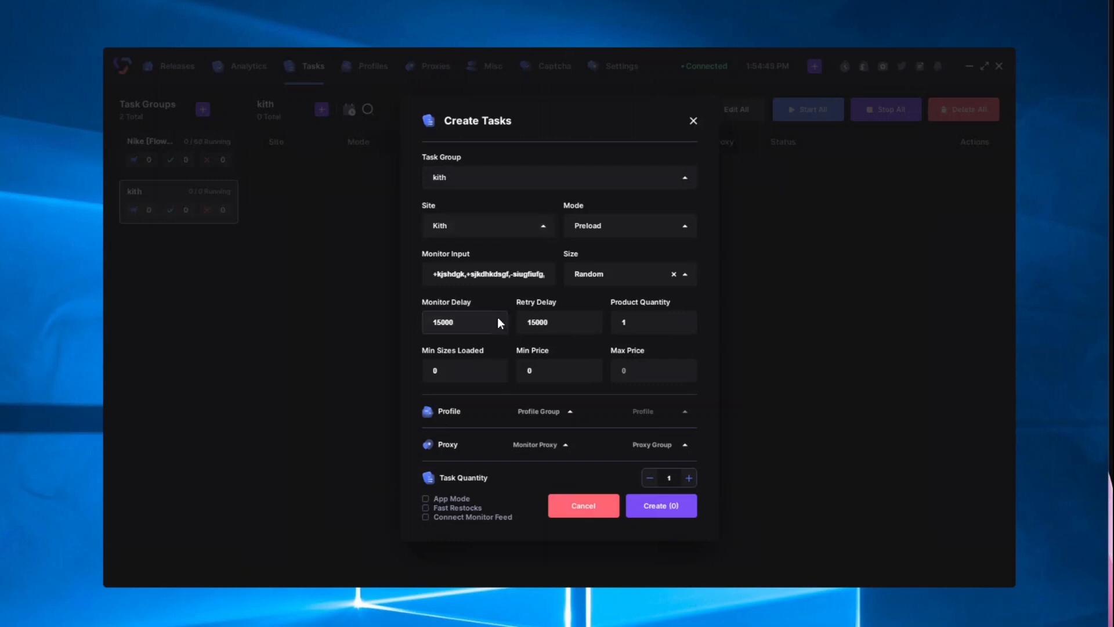
click(524, 323)
Step: Select all Polar Shopify profiles and use ISPs for monitor proxy and proxy group
click(546, 417)
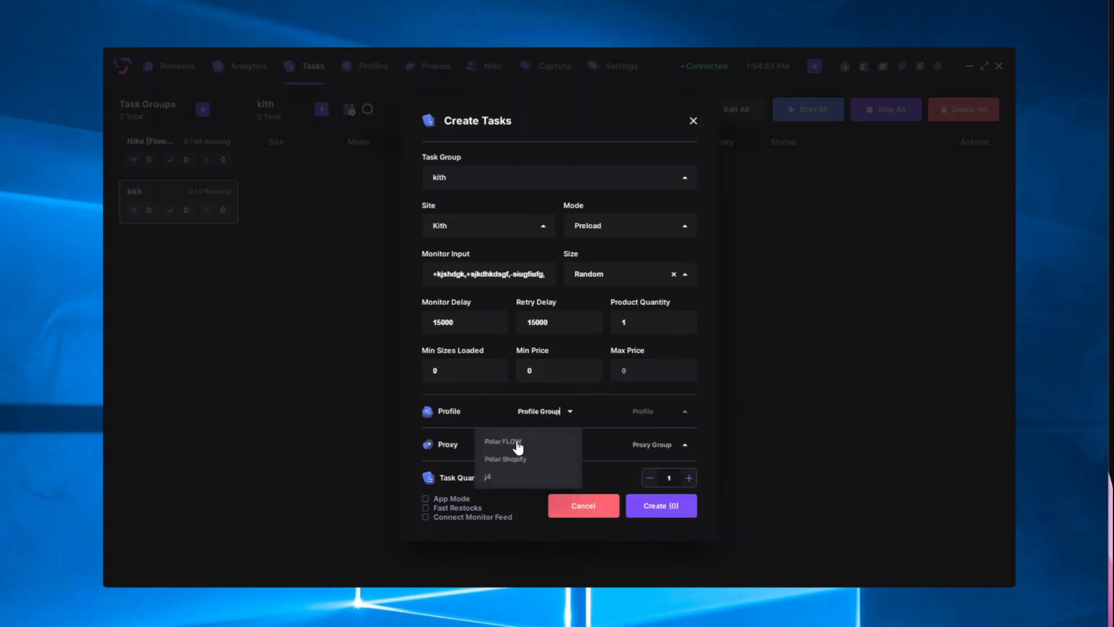
click(502, 459)
click(643, 411)
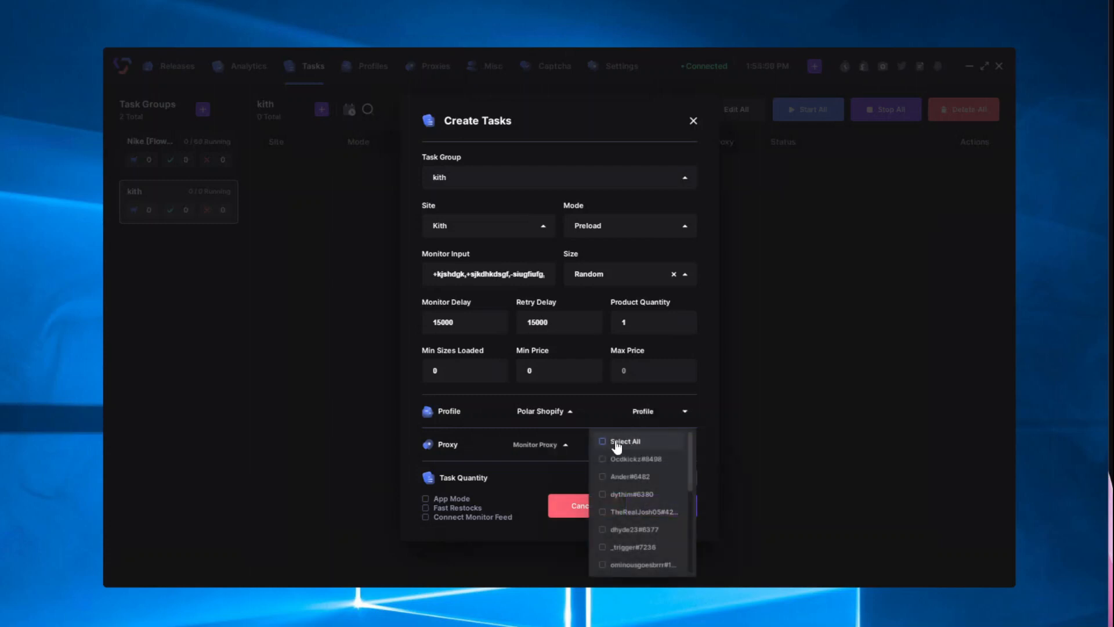
click(614, 436)
click(536, 444)
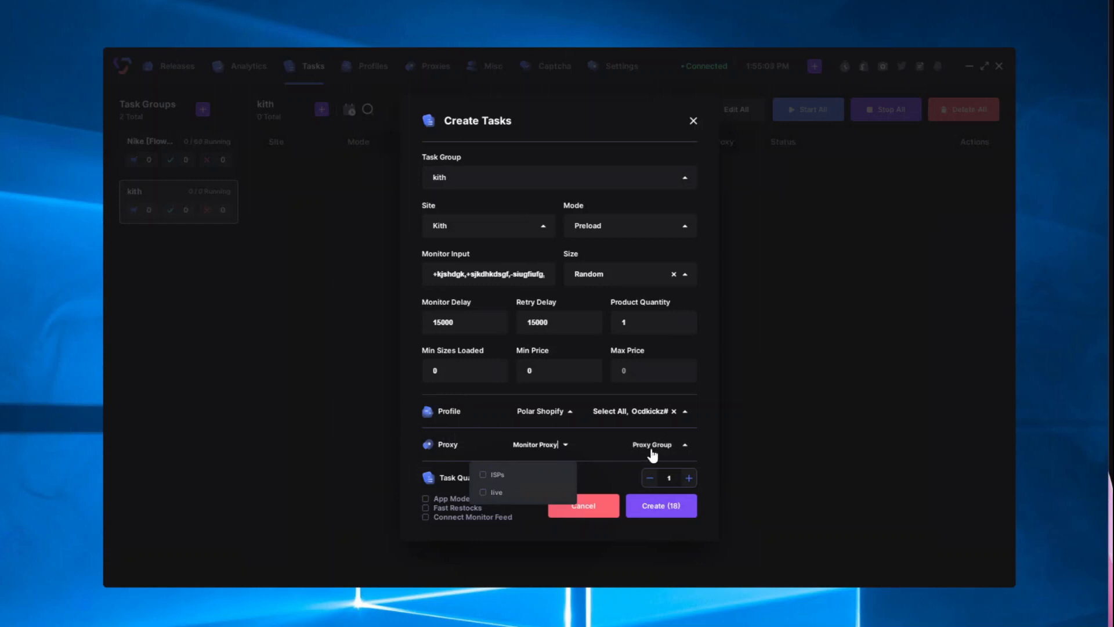
click(519, 477)
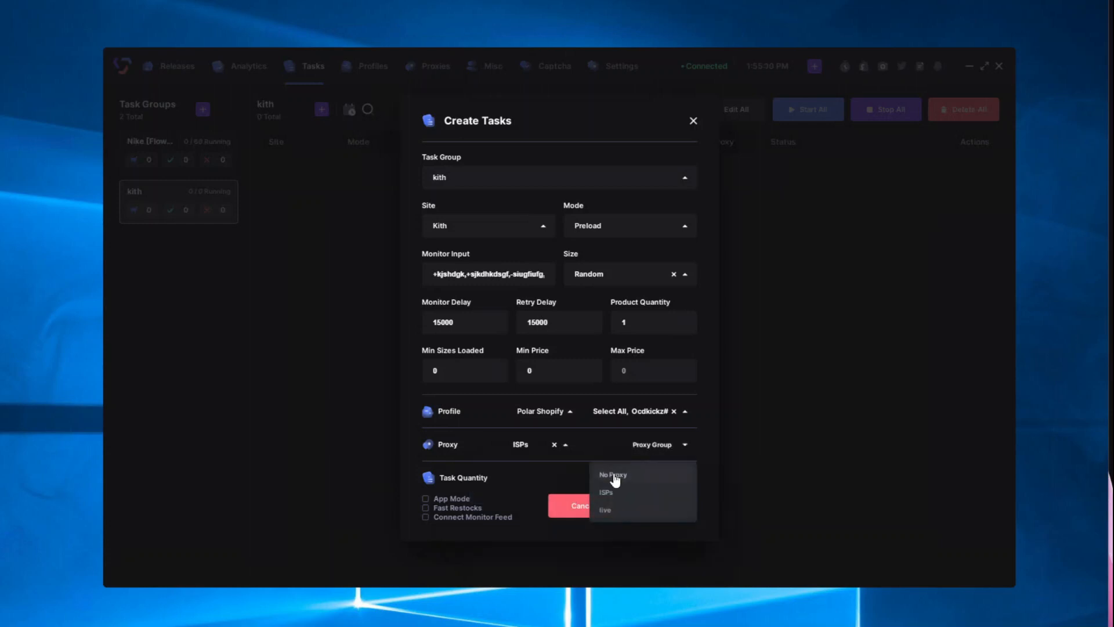
click(604, 492)
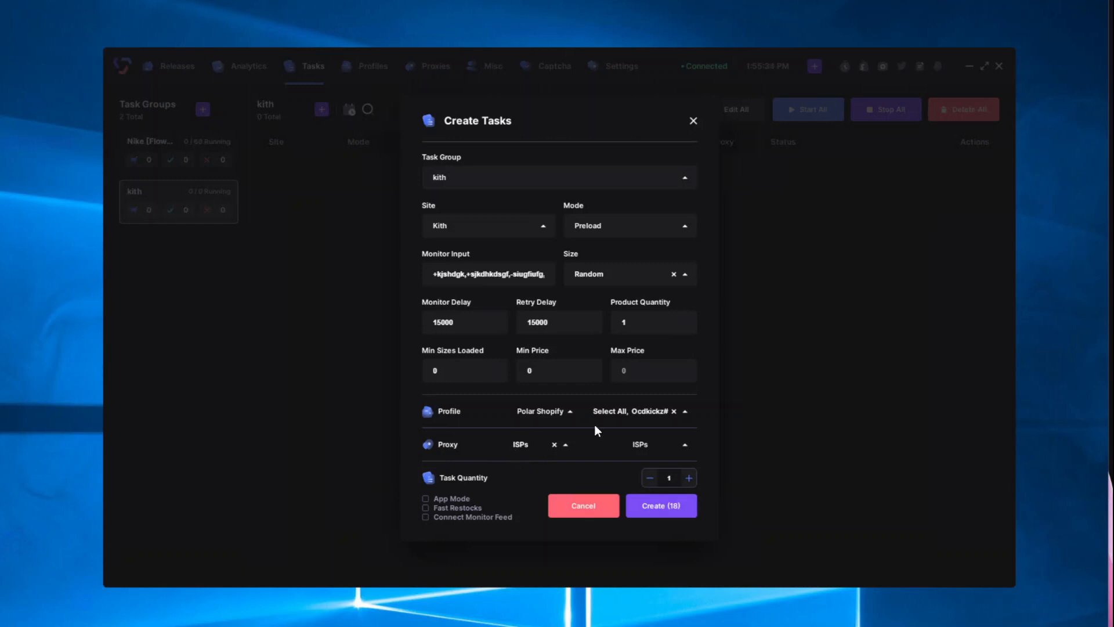
Step: Toggle app mode on and back off, then recheck the monitor keywords
click(444, 498)
click(453, 501)
click(475, 282)
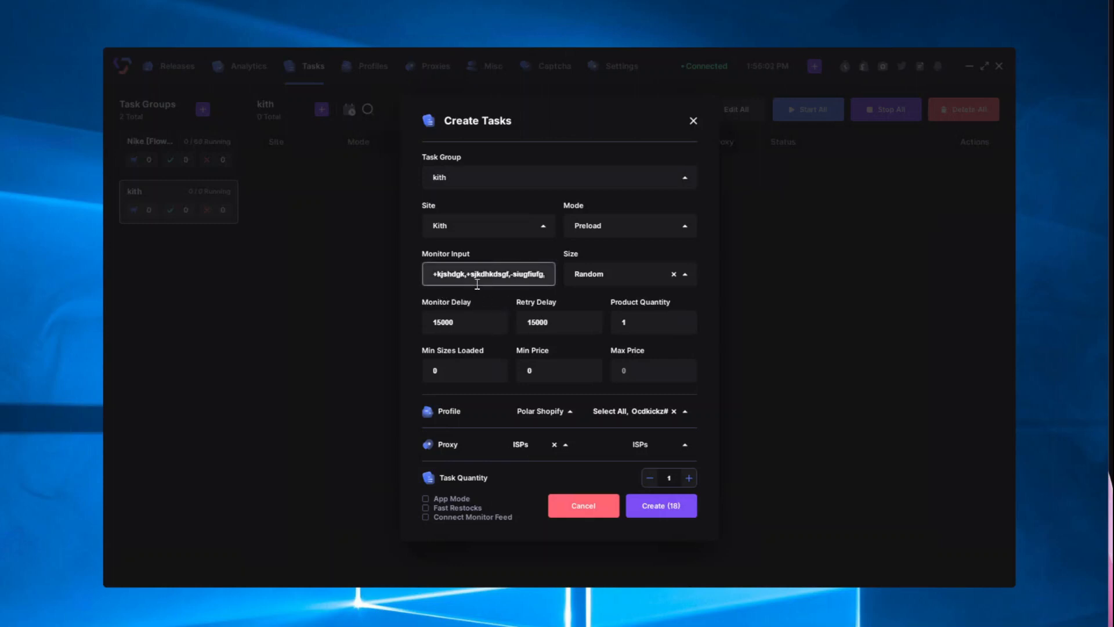
click(473, 530)
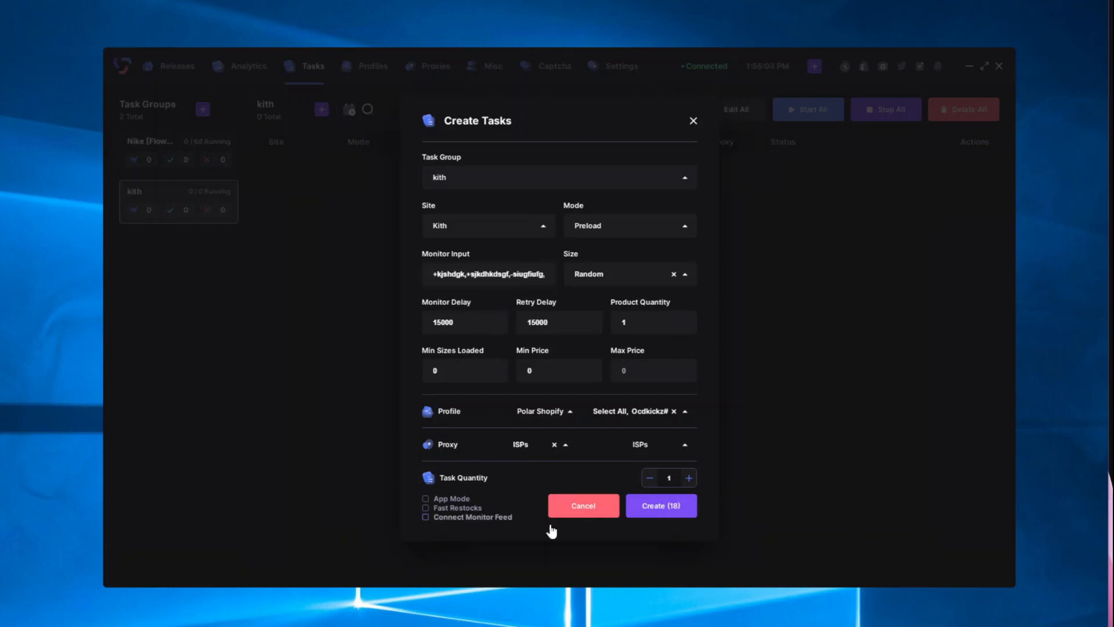
Step: Connect the monitor feed and create the 18 Kith tasks
click(492, 521)
click(668, 509)
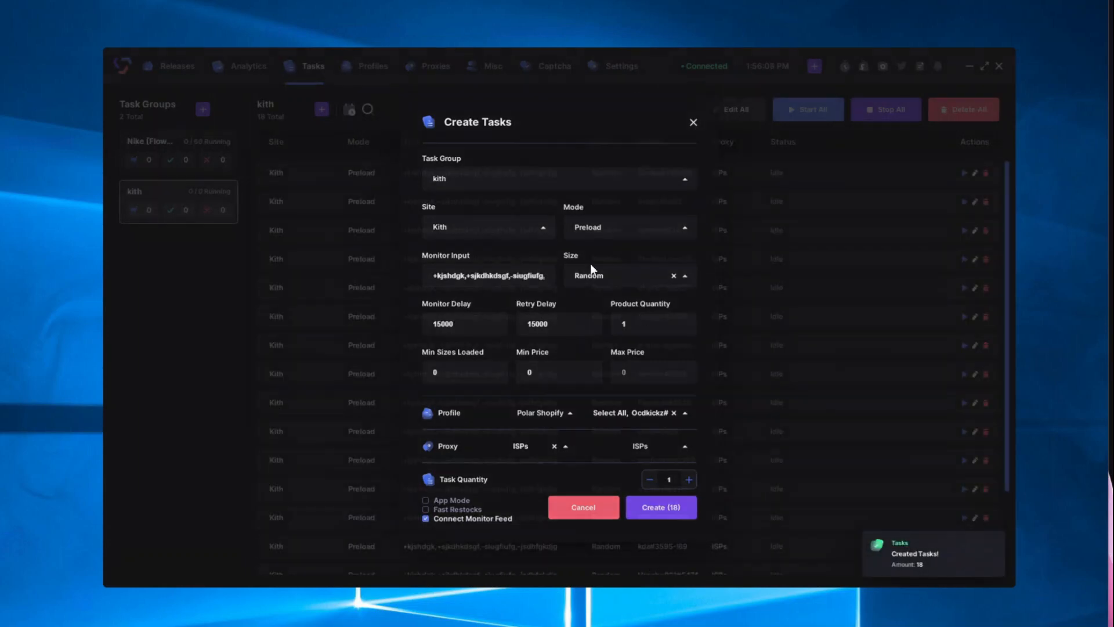
scroll(464, 371, down, 2)
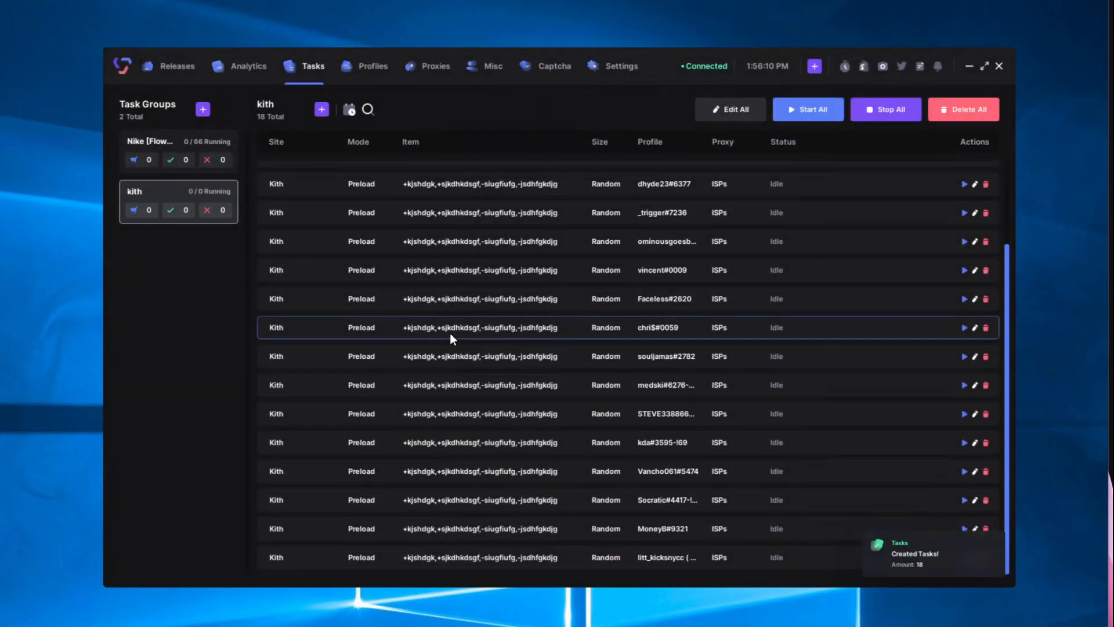
scroll(451, 362, up, 2)
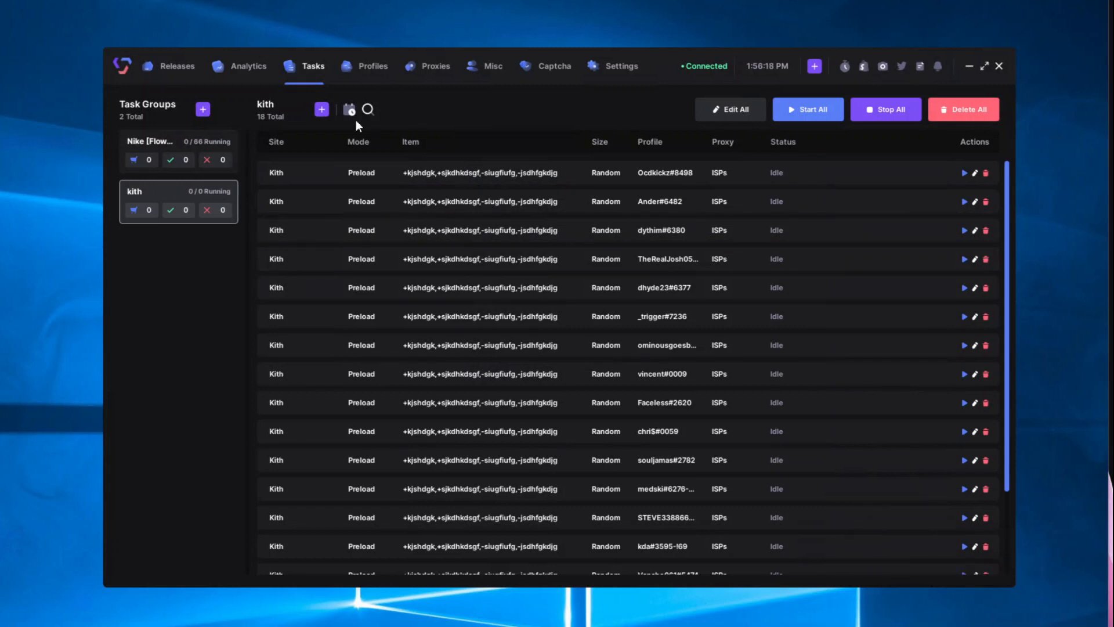
Step: Create a new empty task group named nike
click(202, 111)
text(nike)
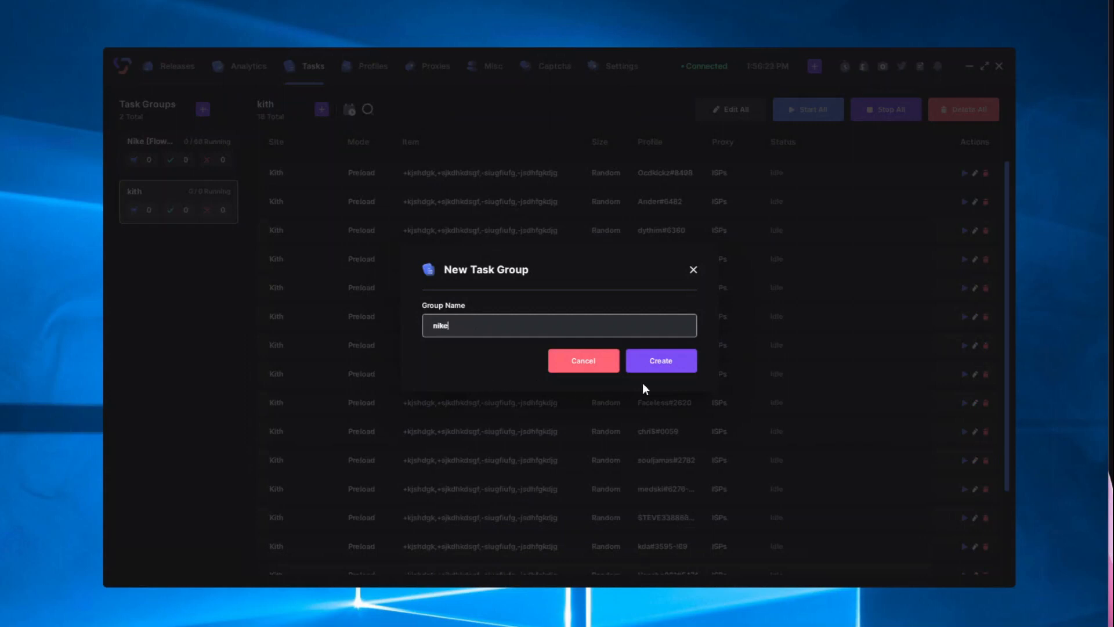
click(670, 369)
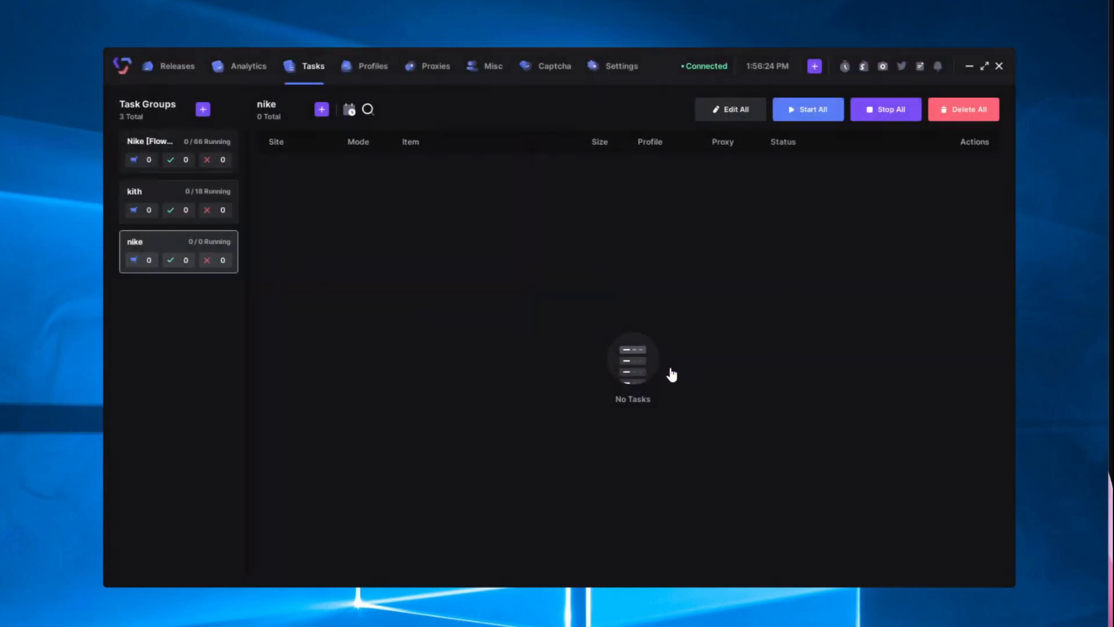
Step: Start a new task form for the nike group with Nike as the site
click(321, 109)
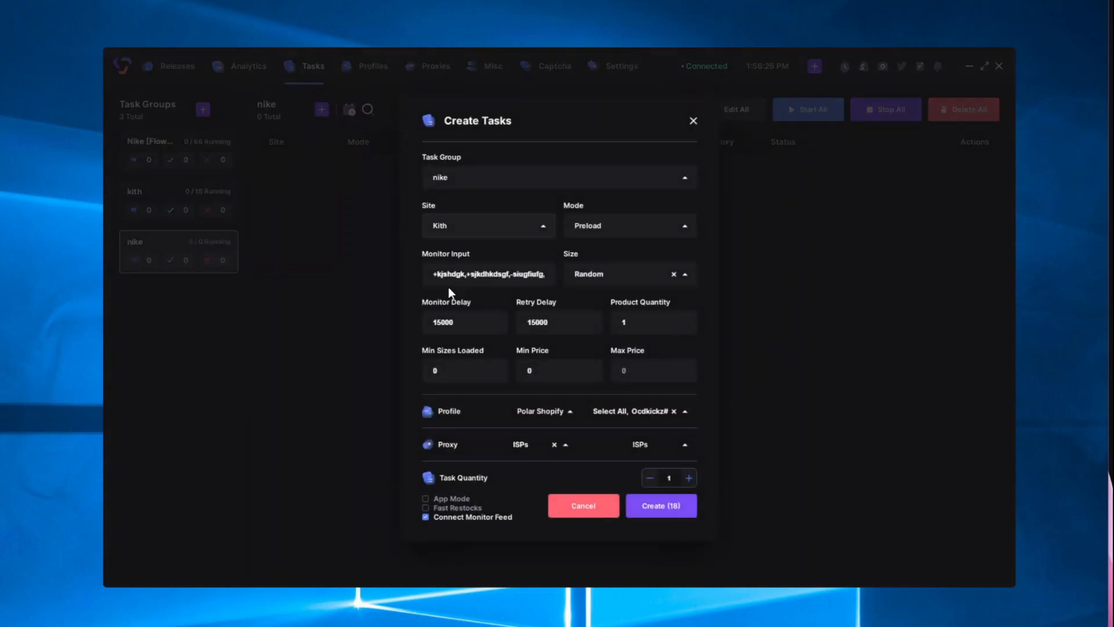
click(460, 233)
text(nik)
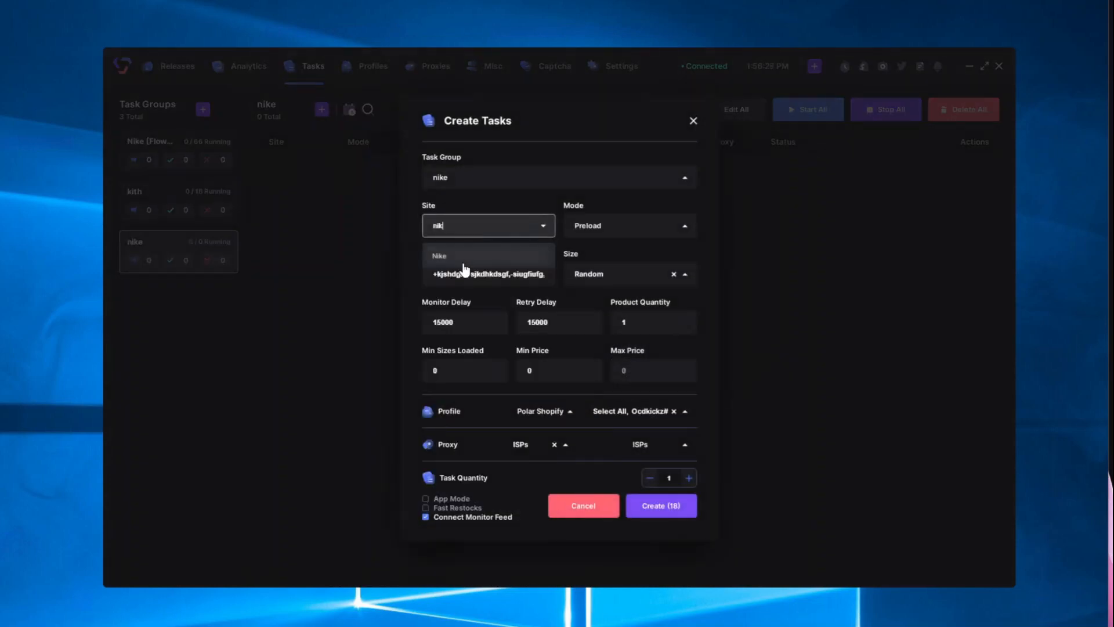
click(462, 260)
Step: Replace the leftover Kith keywords in Monitor Input with the SKU 'jfjfjgjgjgjd'
drag(618, 288, 425, 278)
key(BackSpace)
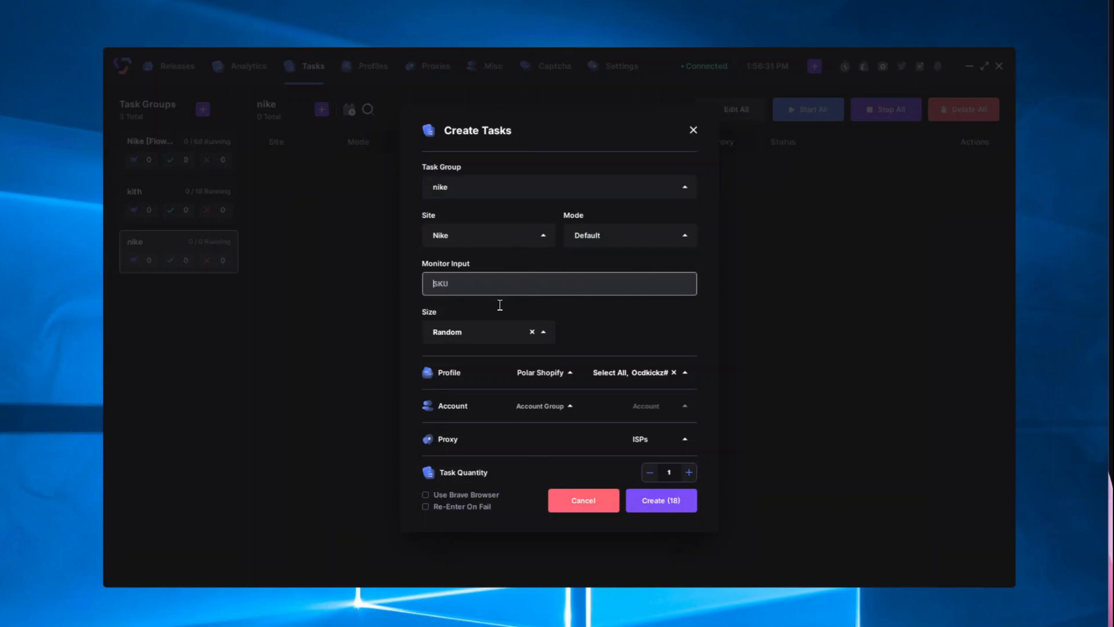
click(586, 318)
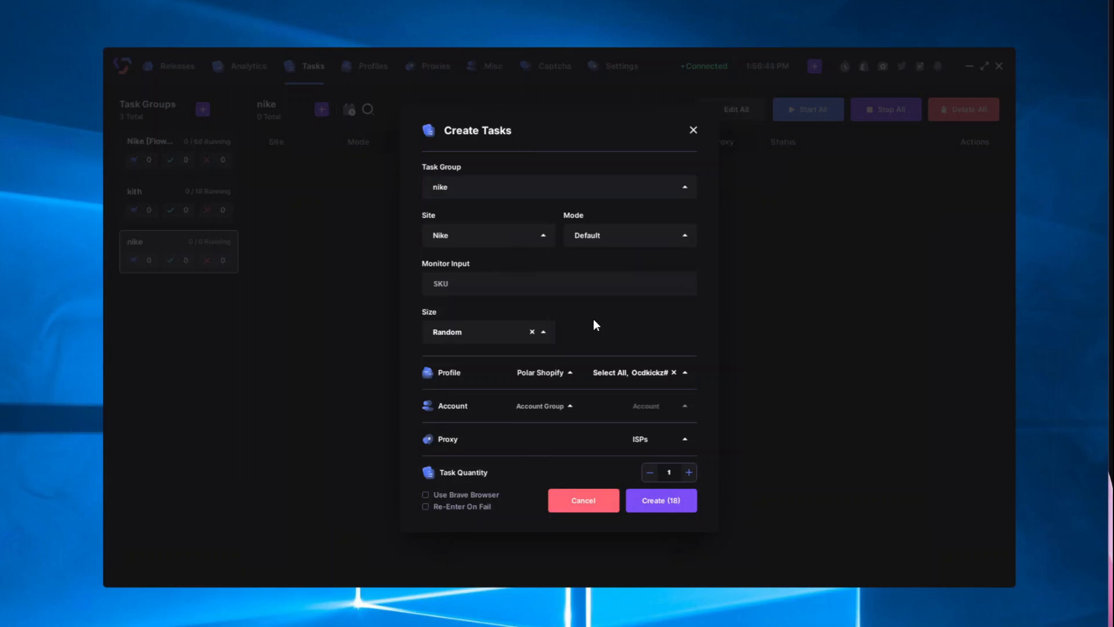
click(454, 288)
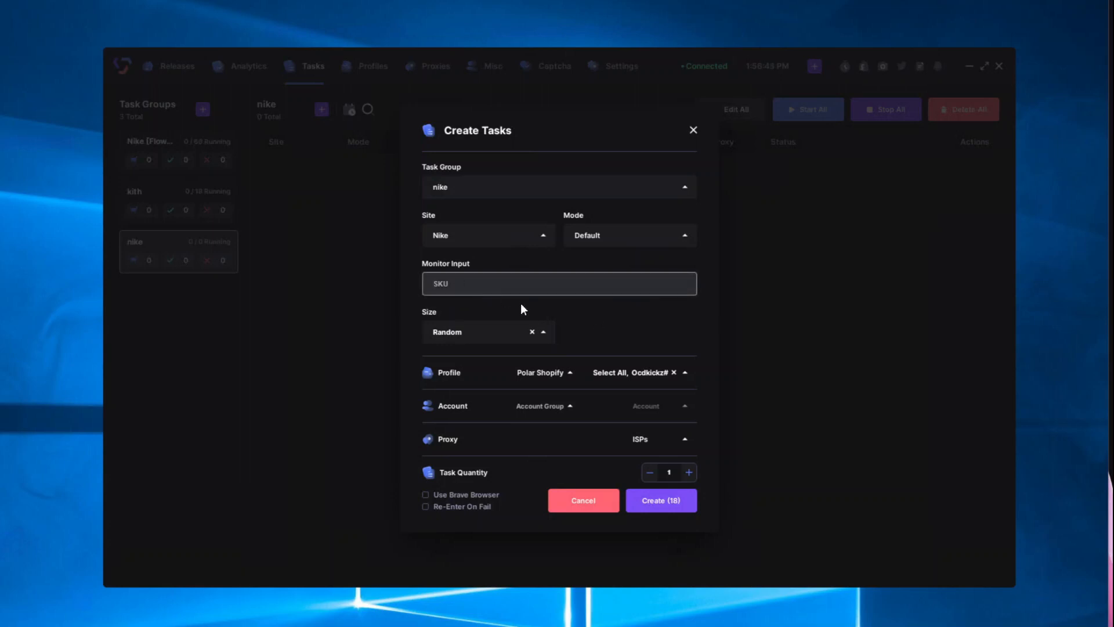
text(jfjfjgjgjgjd)
Step: Cancel the Nike task form and go to Misc > Accounts
click(580, 509)
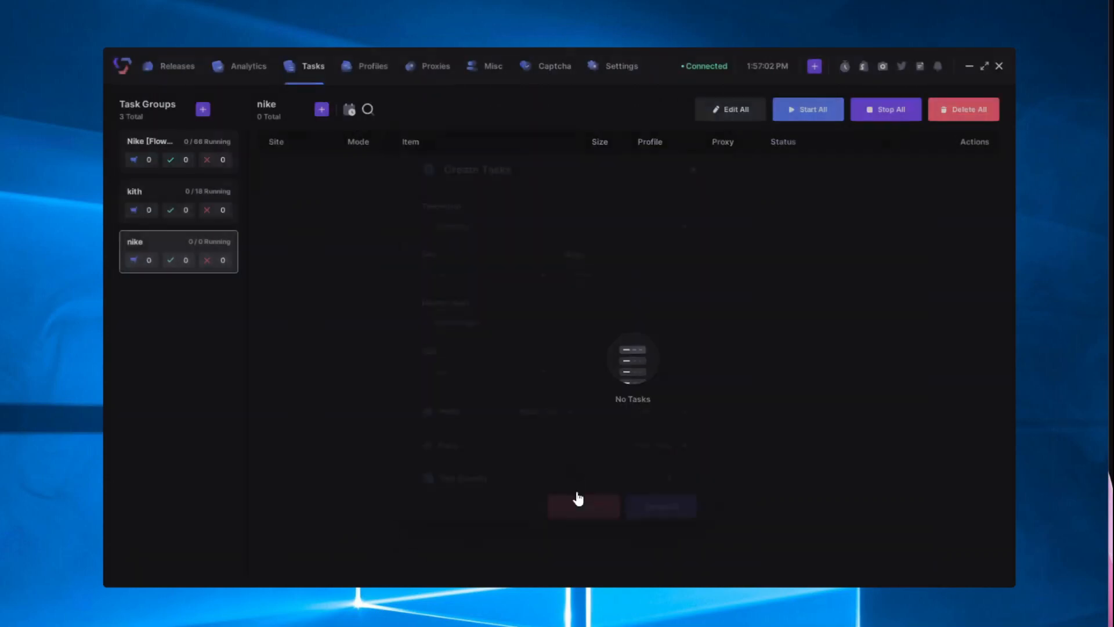
click(489, 69)
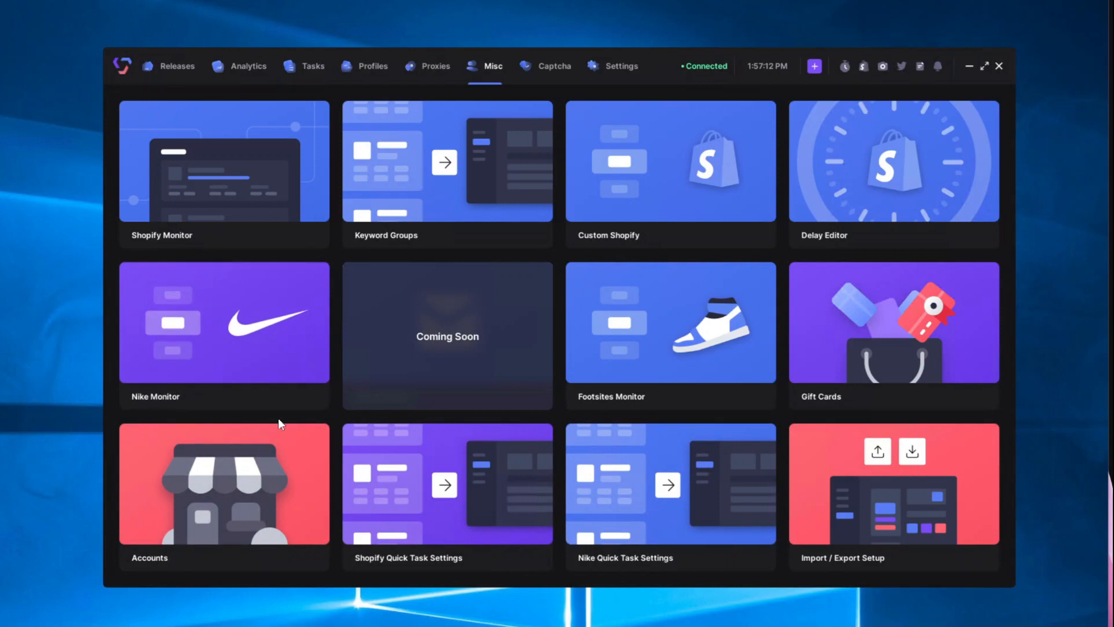
click(184, 509)
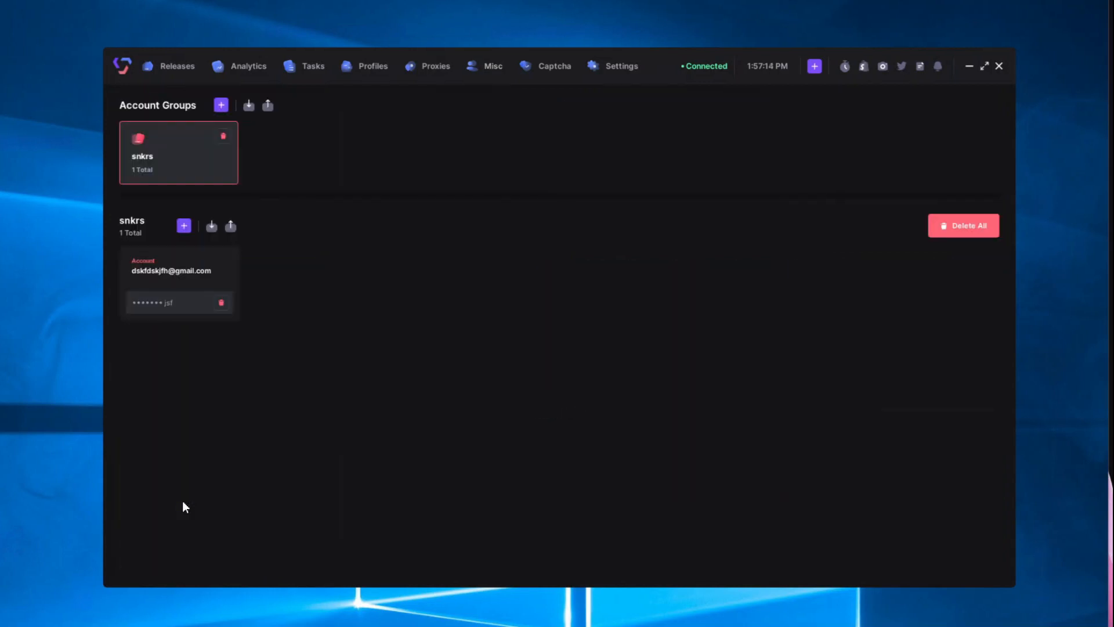
Step: Create a trial account group named test, view Add Accounts, then delete the group
click(222, 105)
text(test)
click(661, 362)
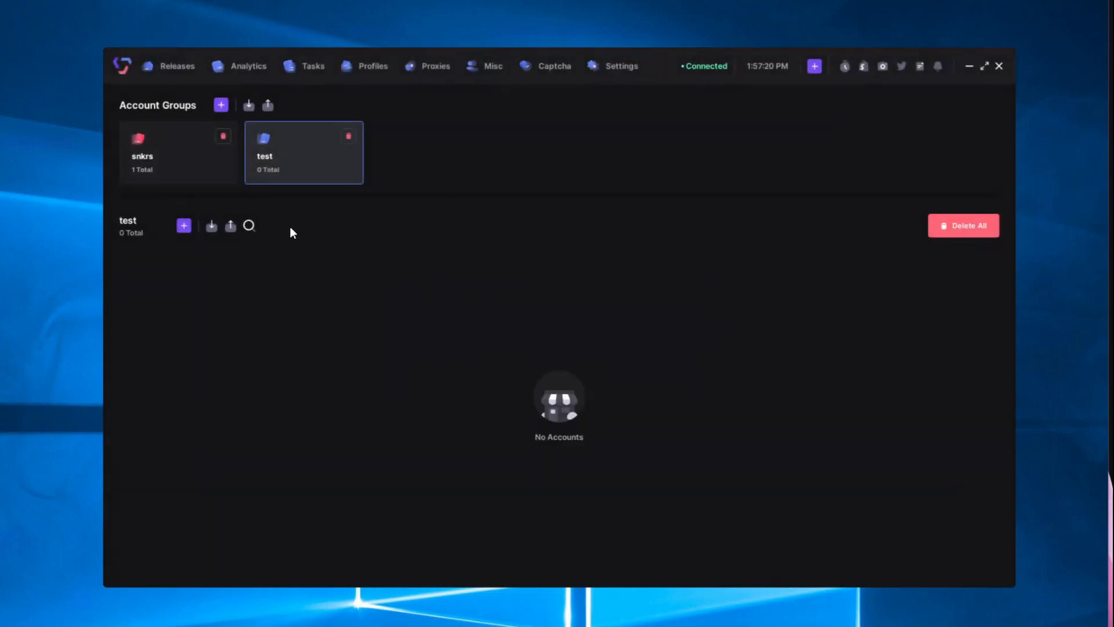
click(184, 226)
click(349, 137)
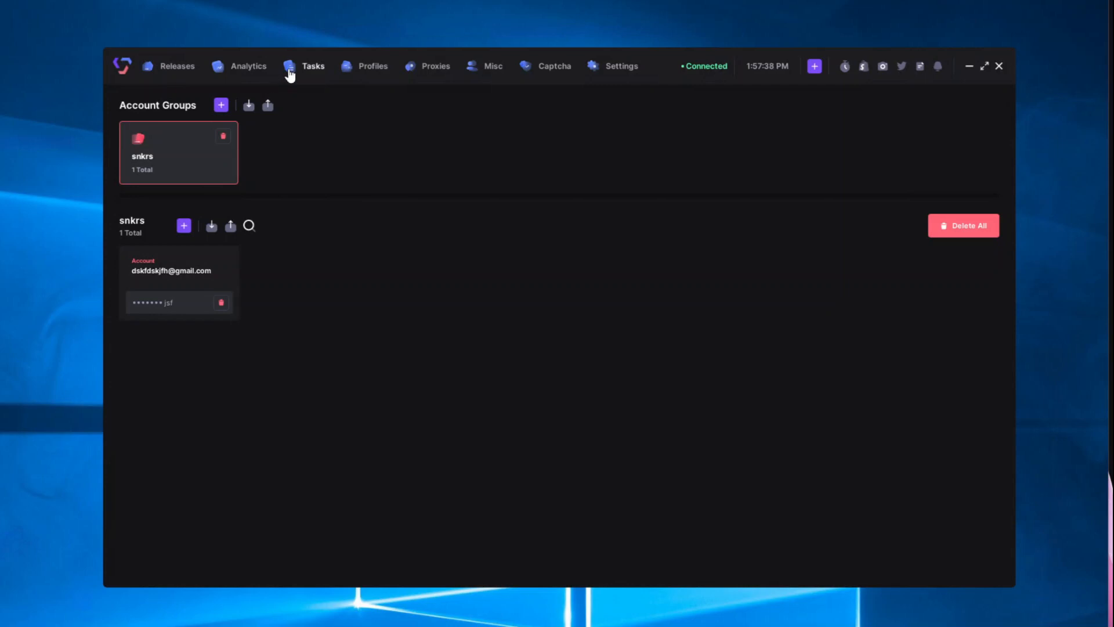
Step: Start new tasks in the nike group on site Nike with monitor input 'dffhdfh'
click(291, 68)
click(321, 110)
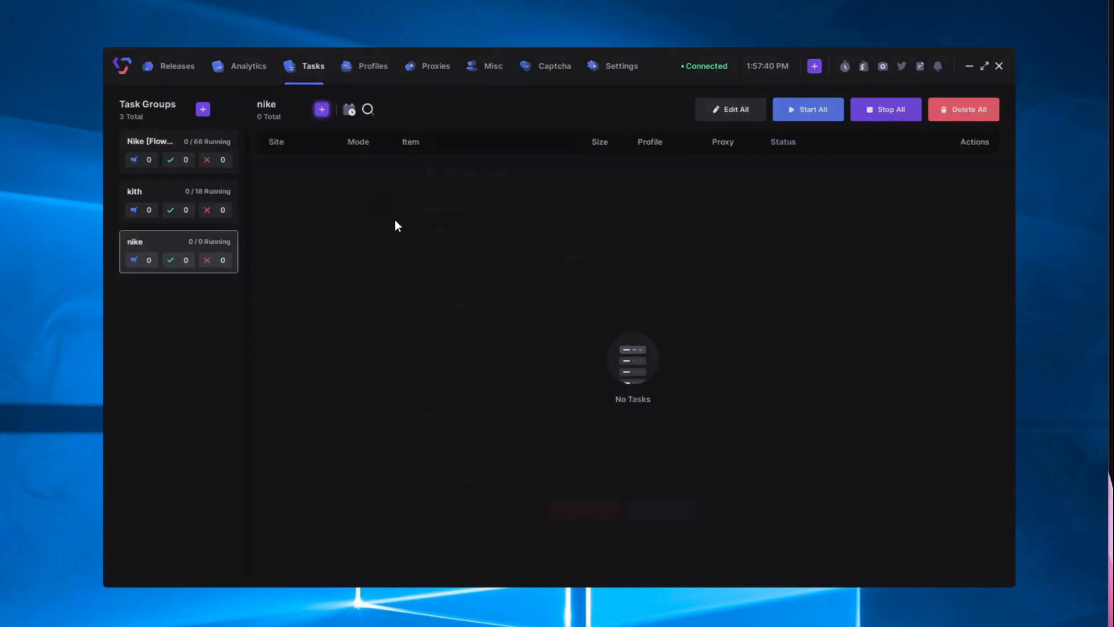
click(462, 253)
text(nik)
click(474, 283)
click(525, 282)
text(dffhdfh)
Step: Set size to Random and use every profile in the Polar FLOW profile group
click(523, 331)
click(486, 361)
click(563, 373)
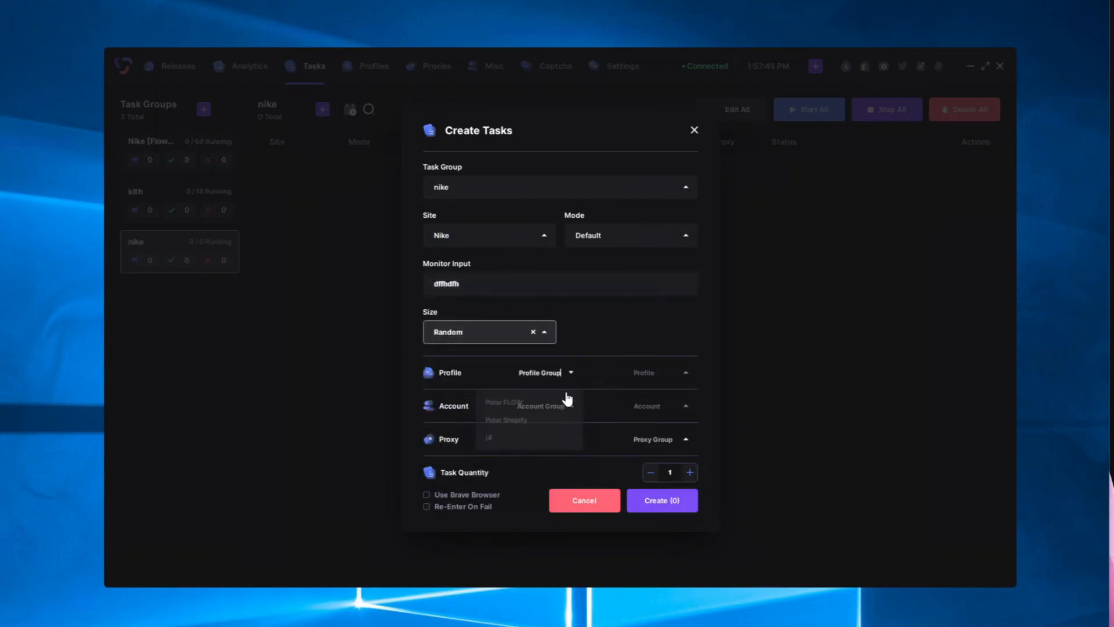
click(514, 406)
click(679, 373)
click(626, 402)
Step: Use every account in the snkrs account group
click(521, 407)
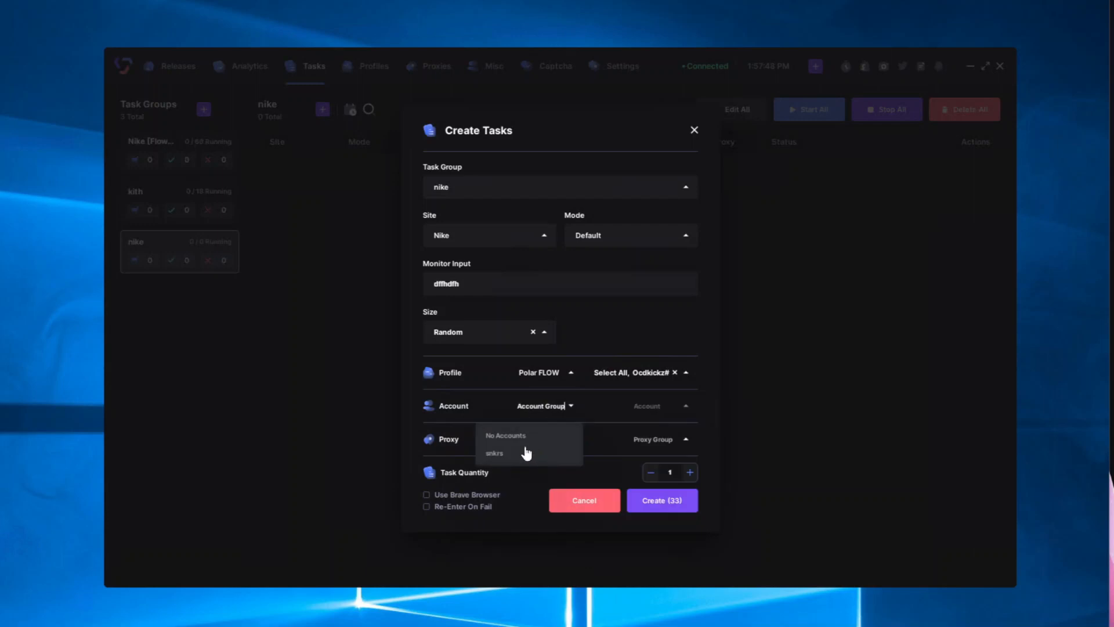
click(510, 455)
click(655, 418)
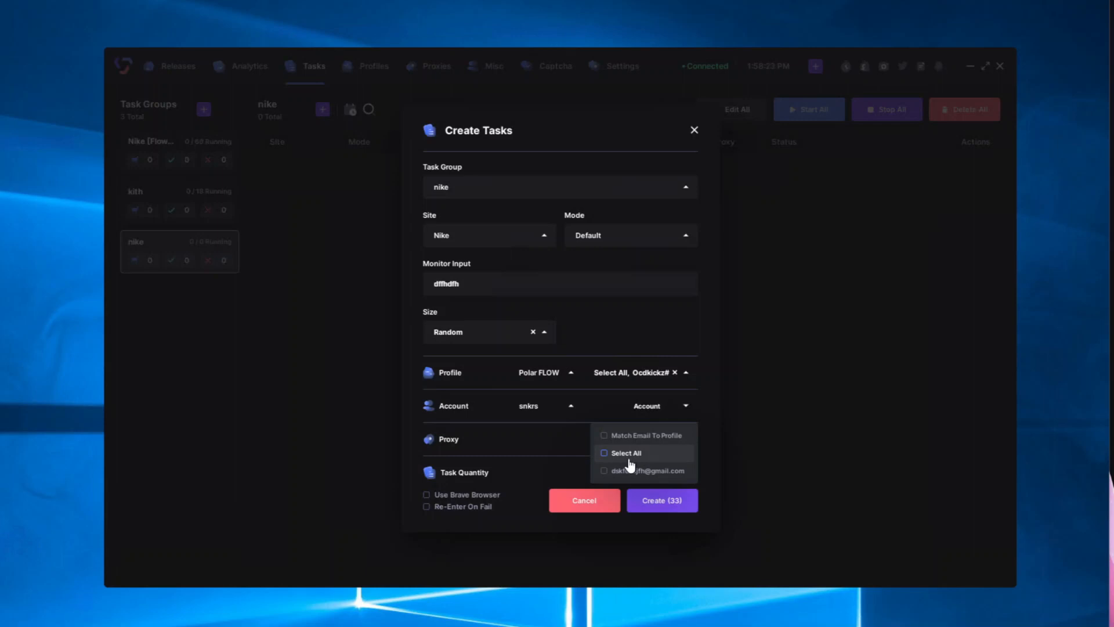
click(645, 438)
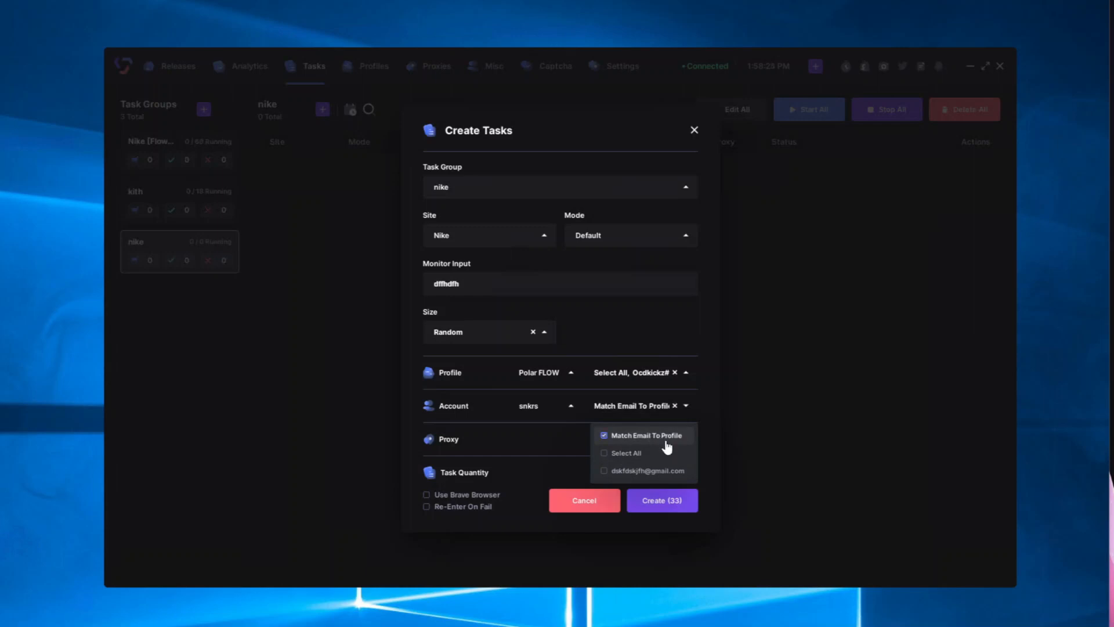
click(649, 451)
click(502, 455)
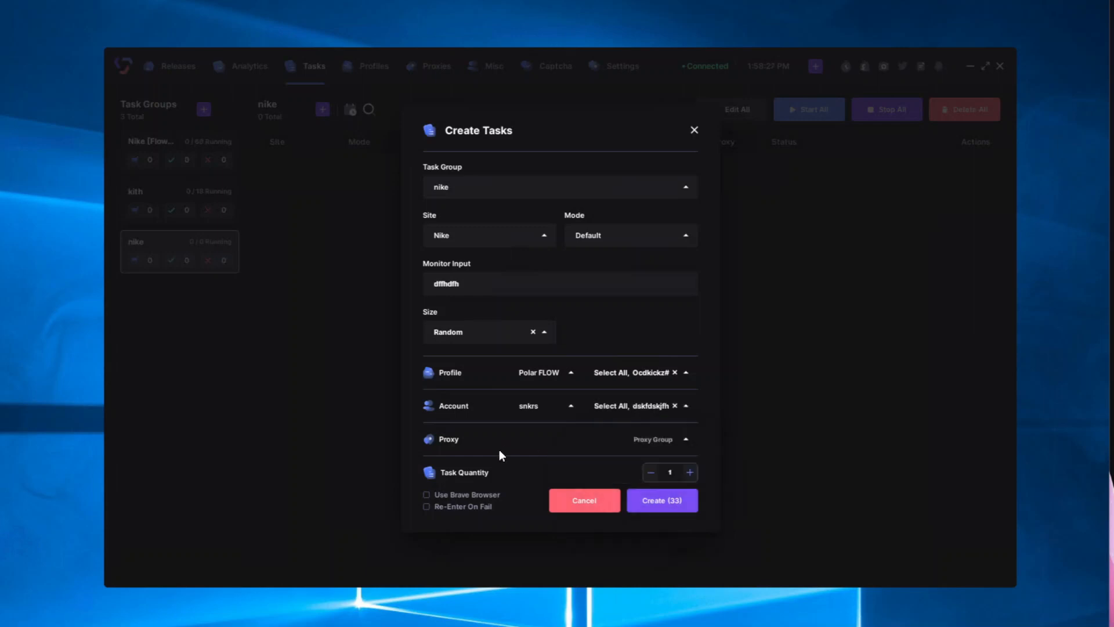
Step: Choose ISPs proxies, enable re-enter on fail, and create the 33 Nike tasks
click(642, 445)
click(614, 490)
click(427, 506)
click(648, 509)
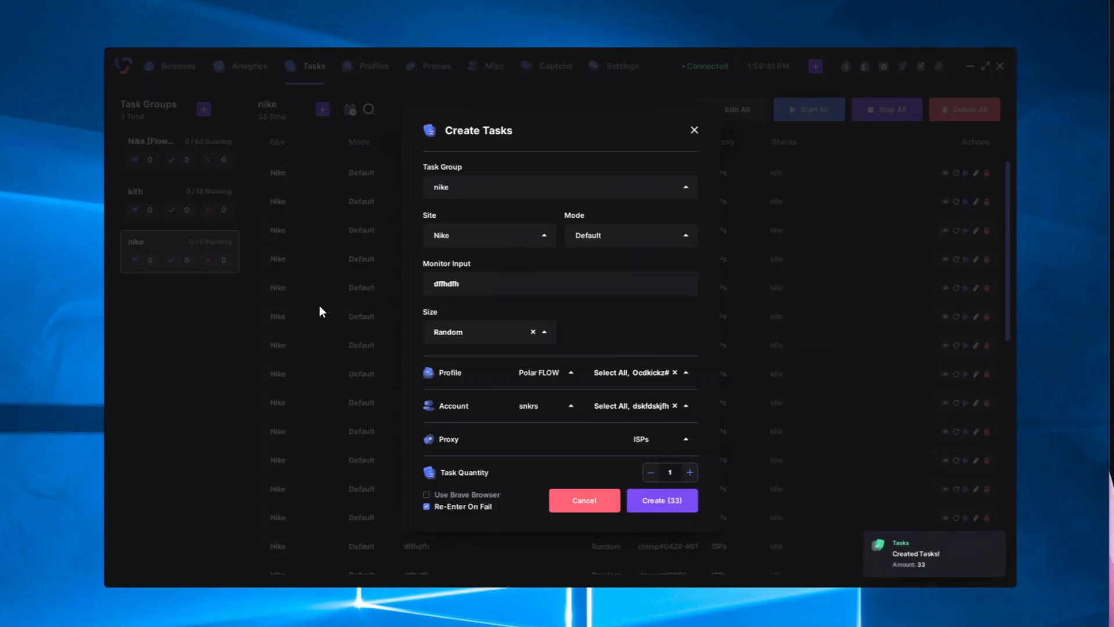
click(320, 306)
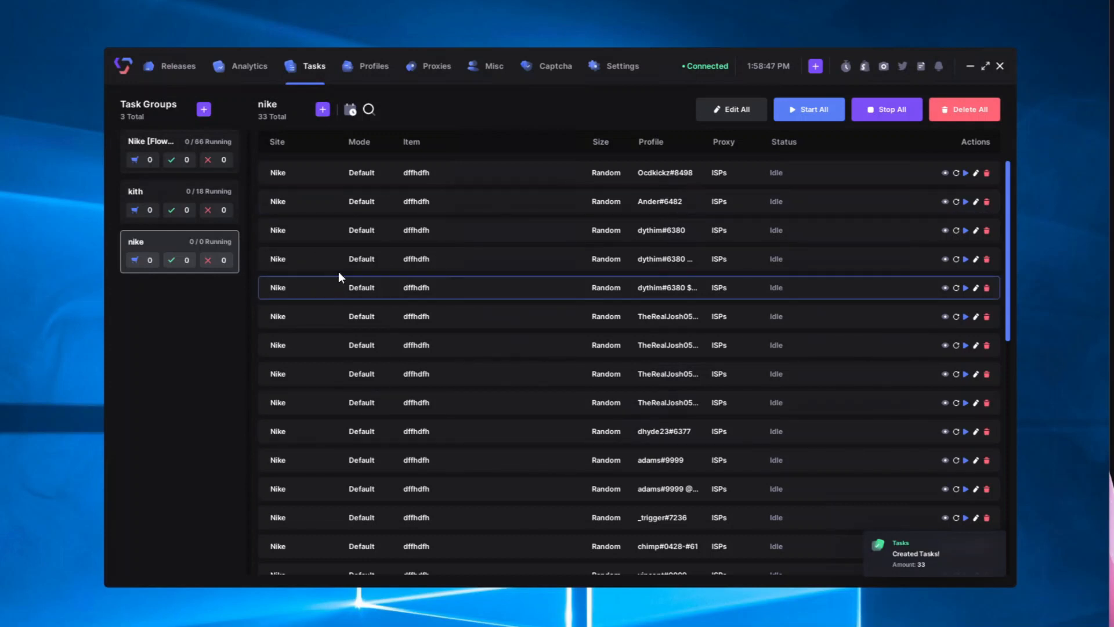
click(632, 72)
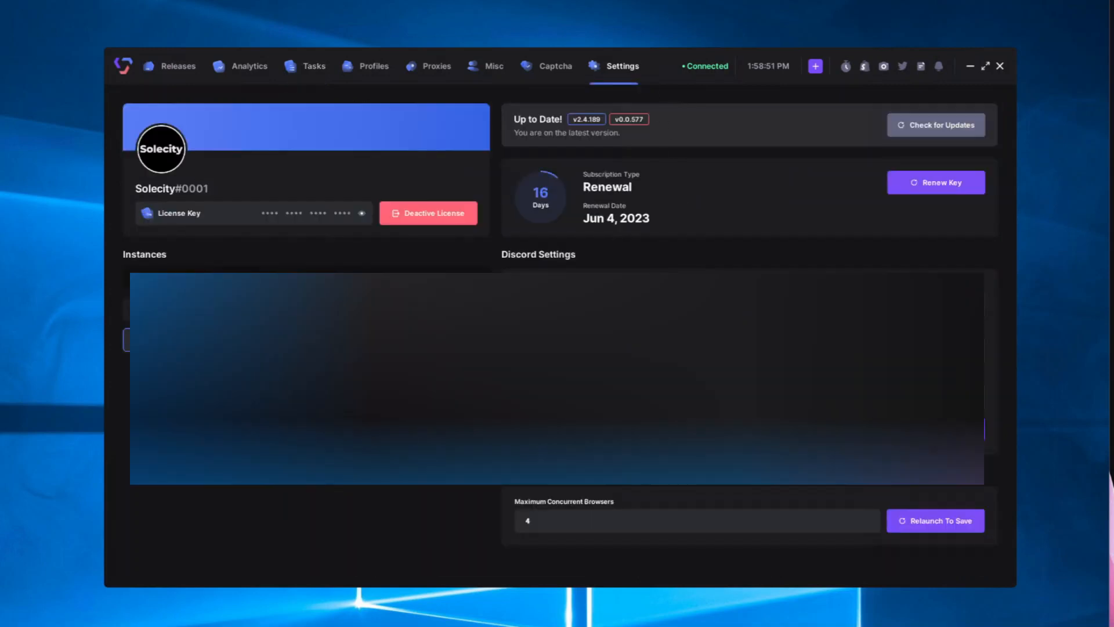
click(560, 525)
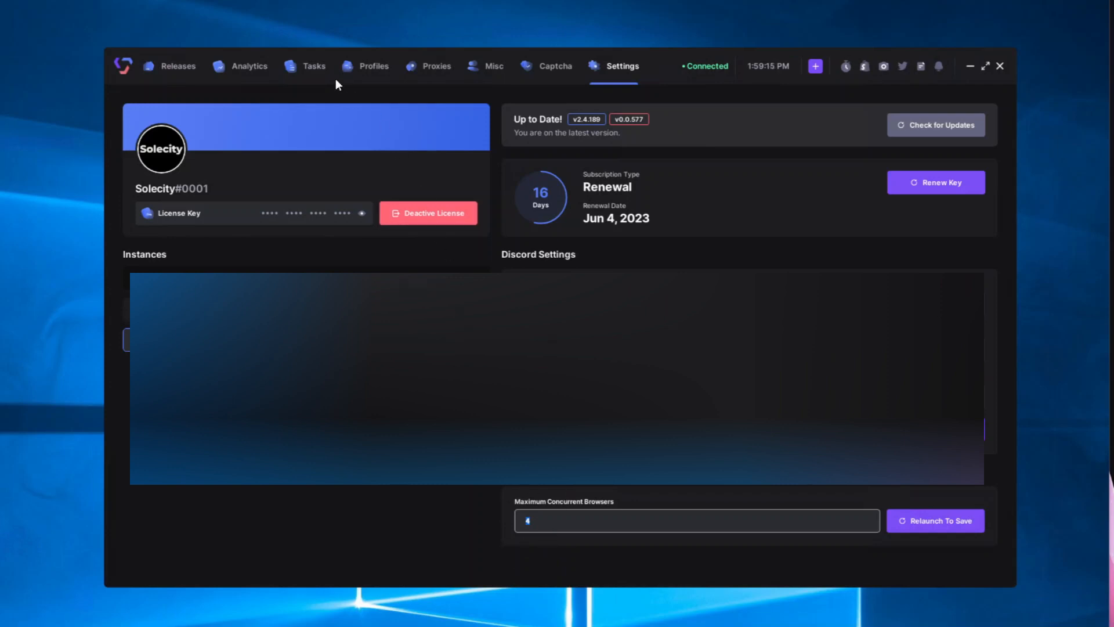
click(309, 70)
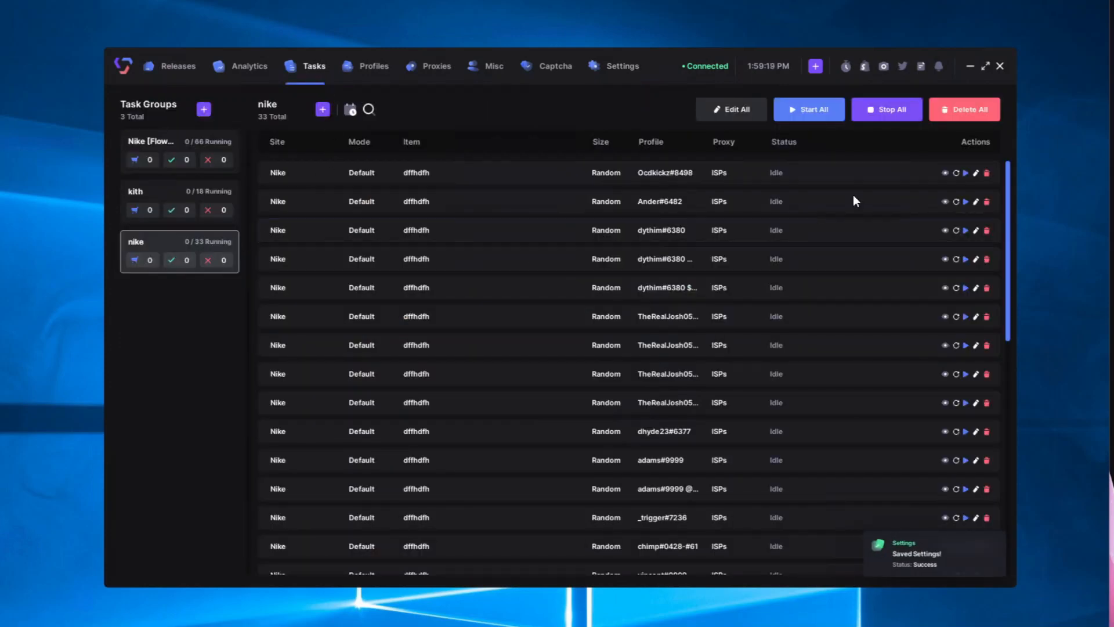
Step: Delete all nike group tasks and start a new FLOW-mode batch
click(942, 119)
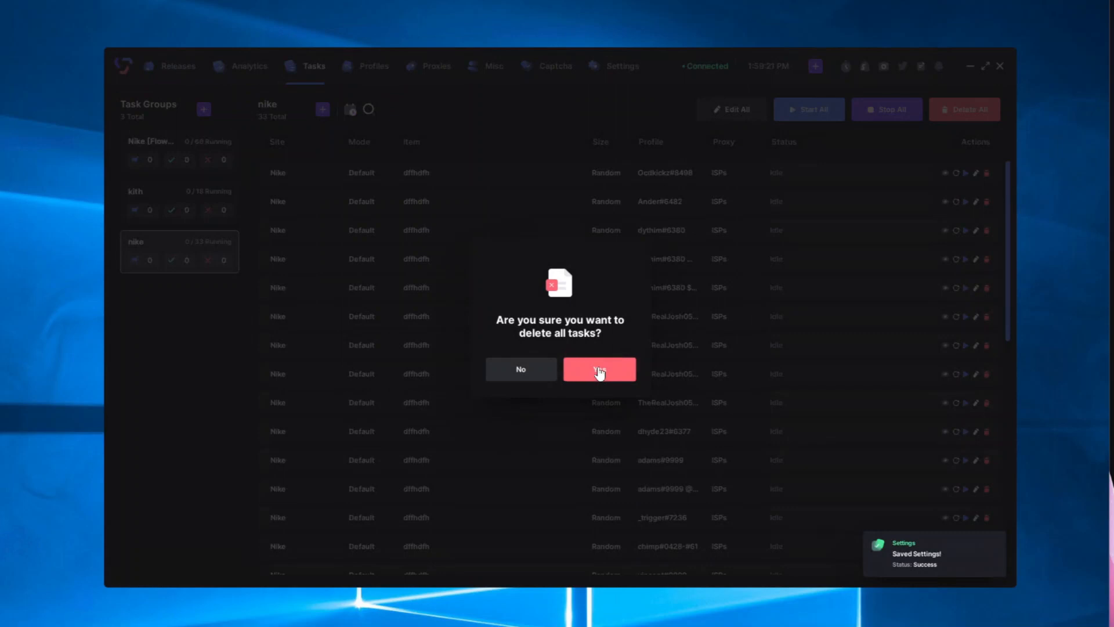
click(598, 371)
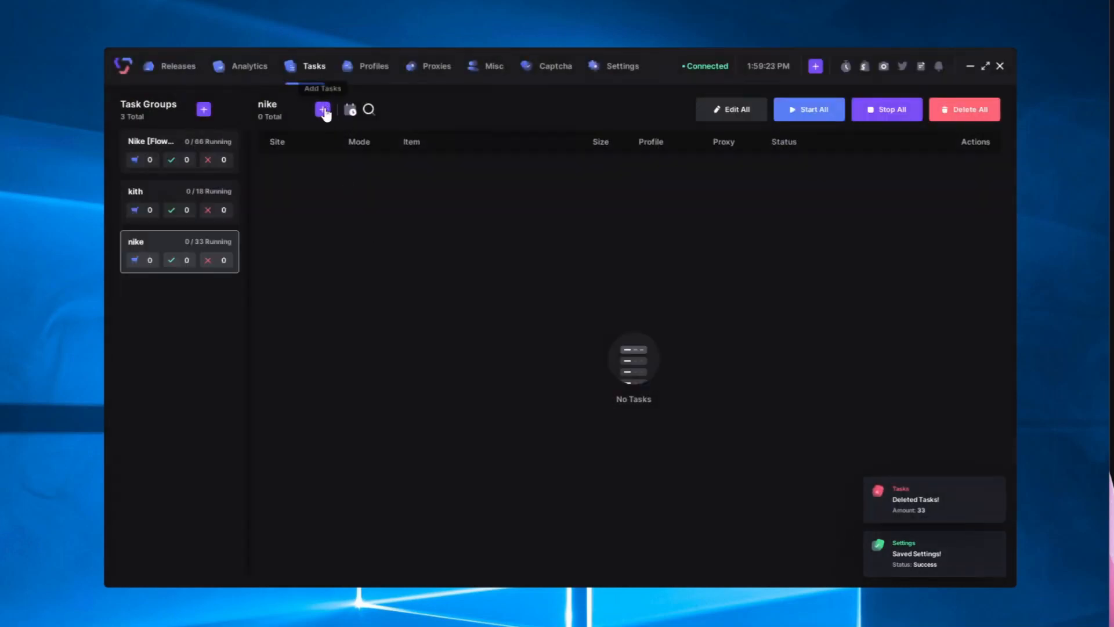
click(323, 110)
click(620, 236)
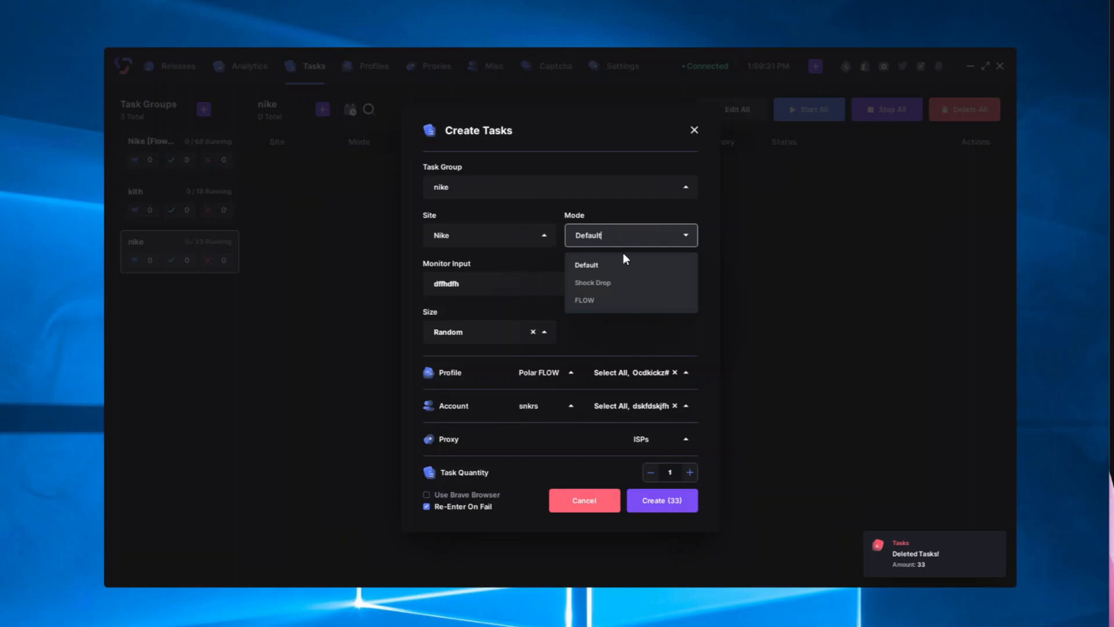
click(593, 299)
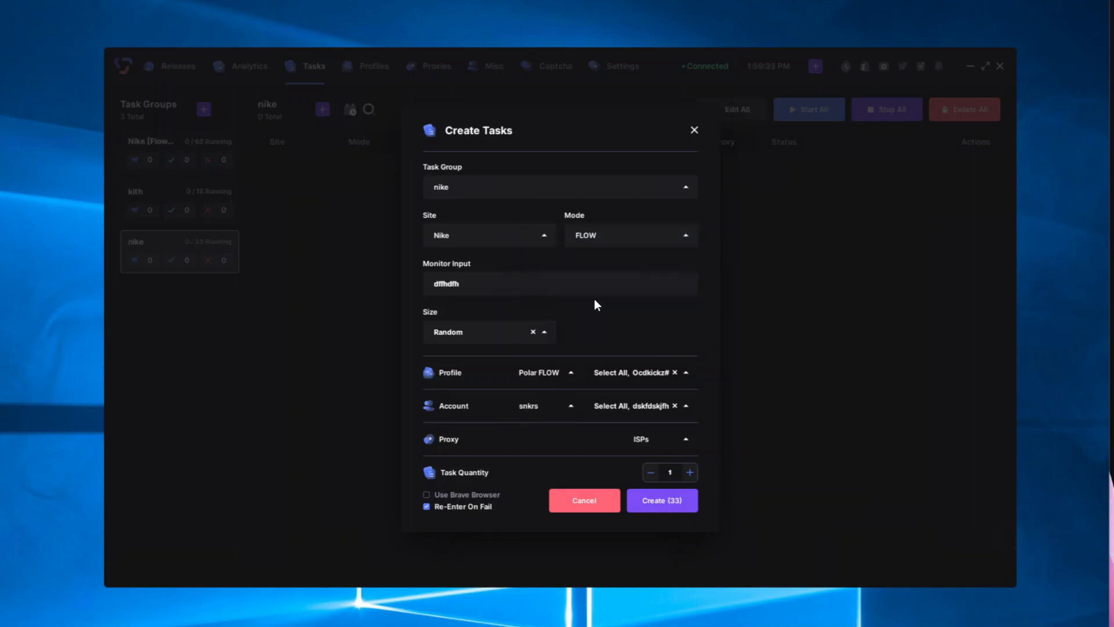
Step: Clear the accounts, choose No Accounts, and create the 33 FLOW tasks
click(675, 406)
click(556, 409)
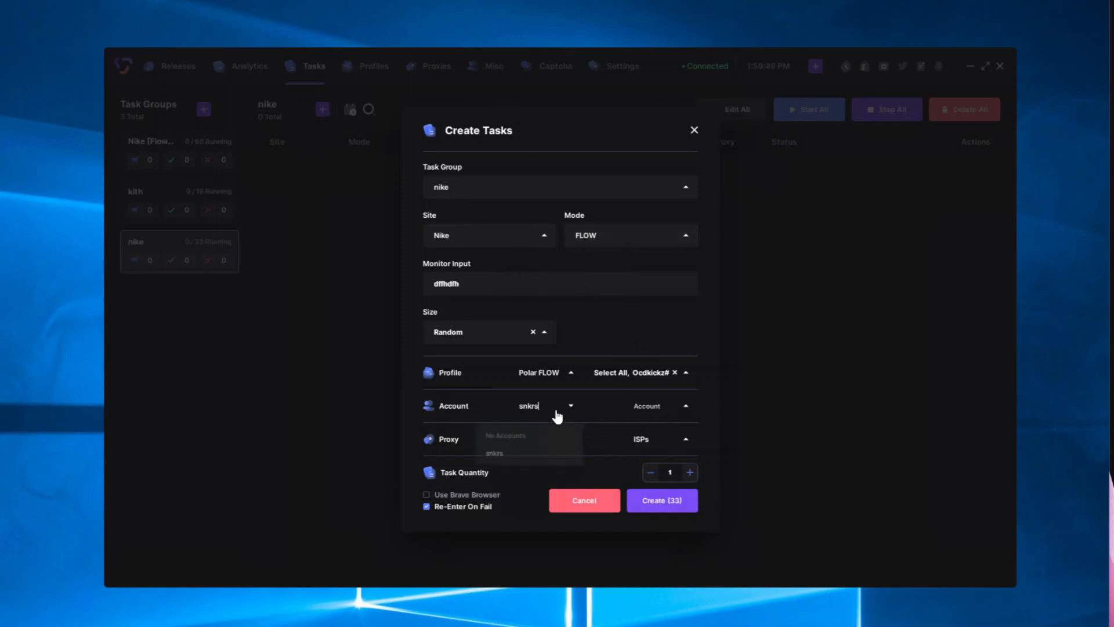
click(510, 437)
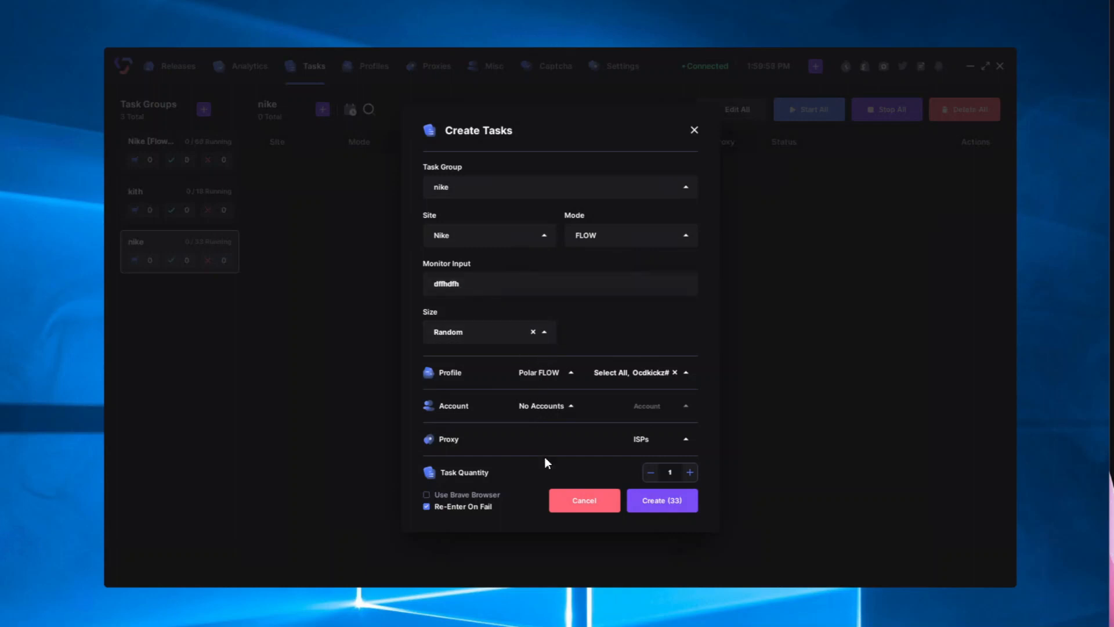
click(678, 508)
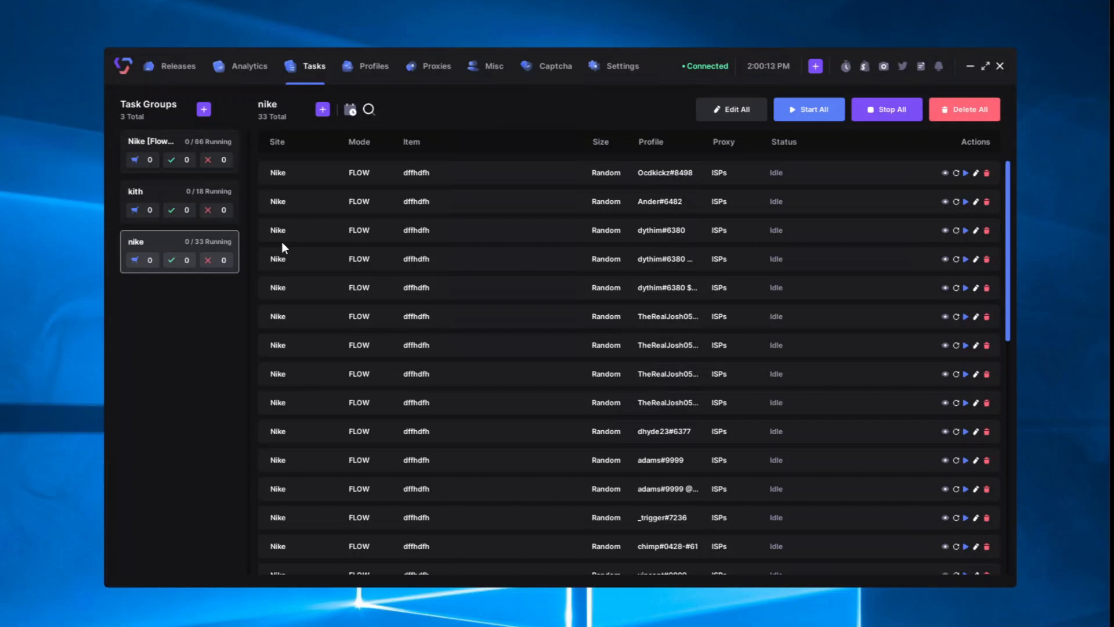
Step: From Misc, open Nike Monitor Groups and start adding a monitor to Adult 7.5-12
click(494, 68)
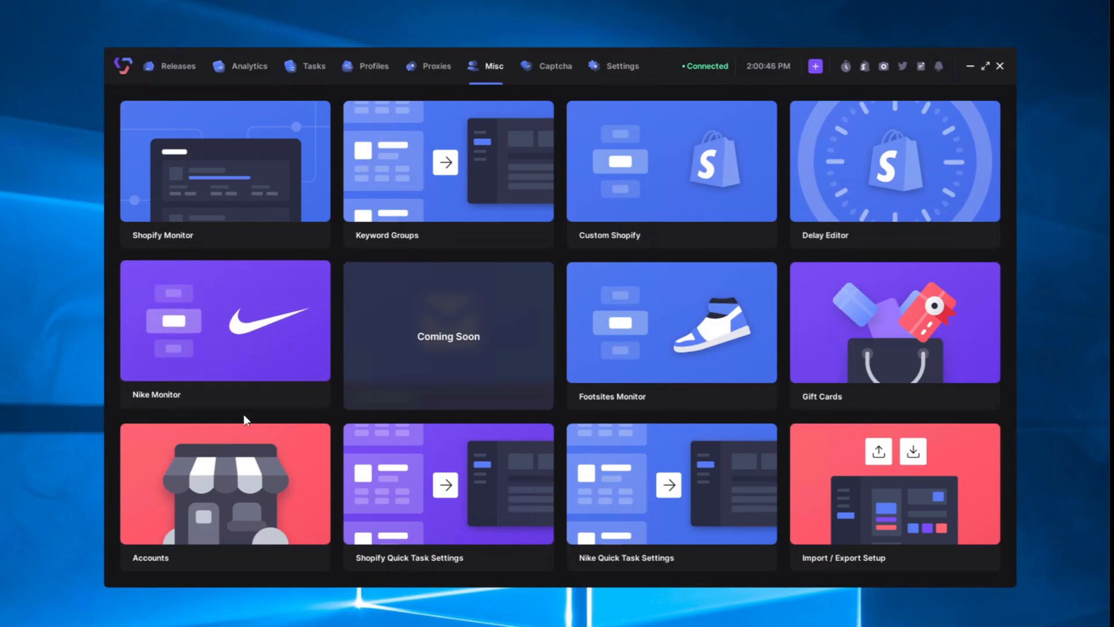
click(263, 349)
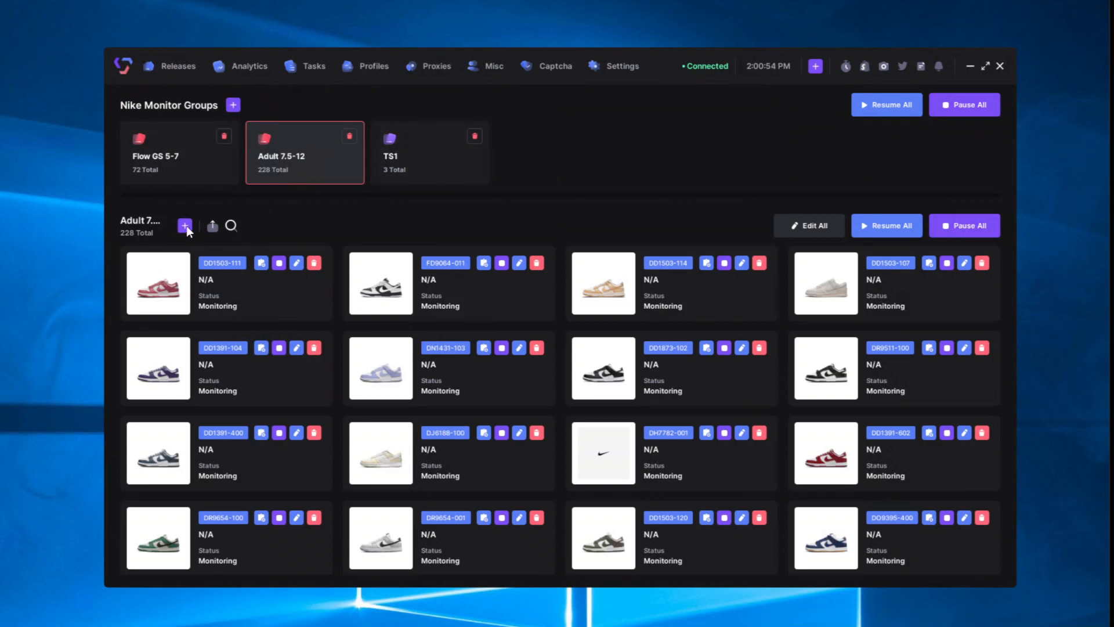
click(185, 226)
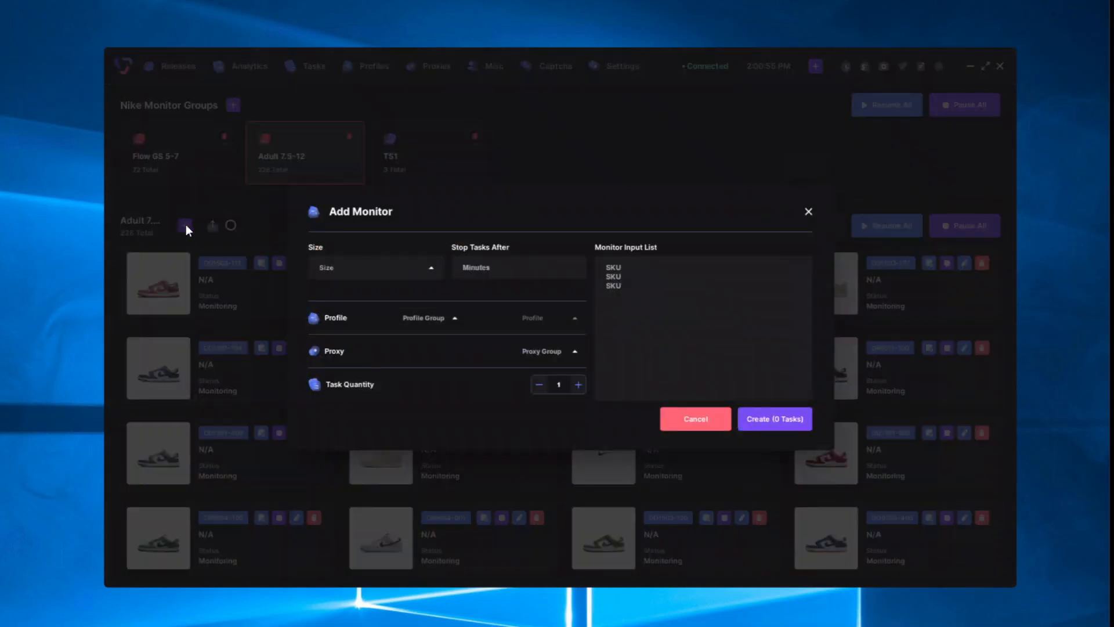
Step: Set the new monitor's size to Random, then cancel the Add Monitor dialog
click(433, 273)
click(418, 298)
click(521, 272)
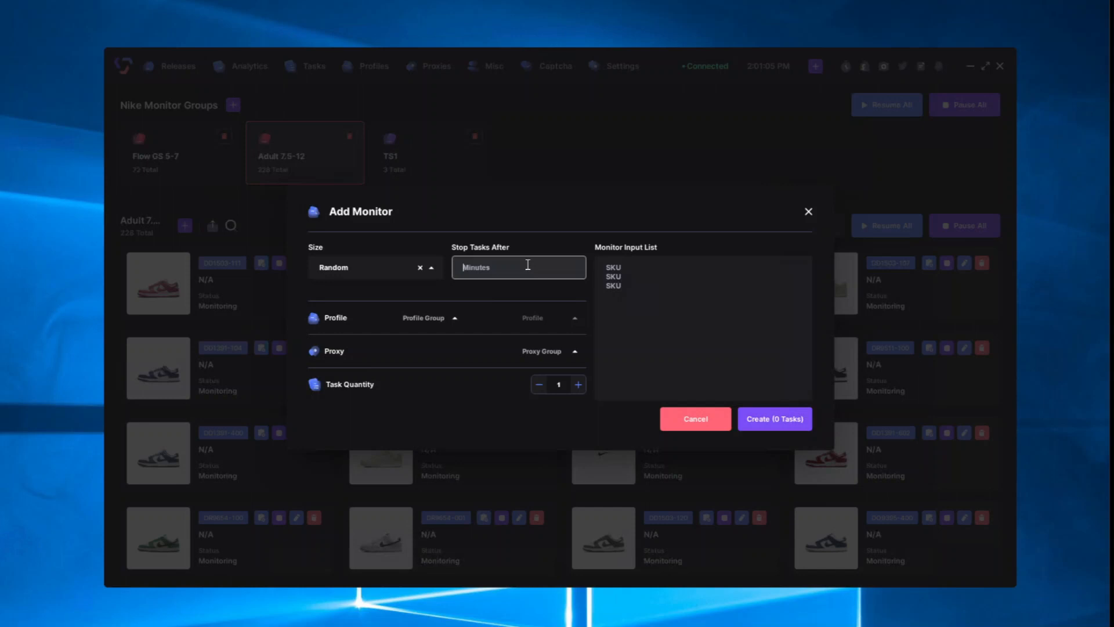
click(637, 268)
click(696, 419)
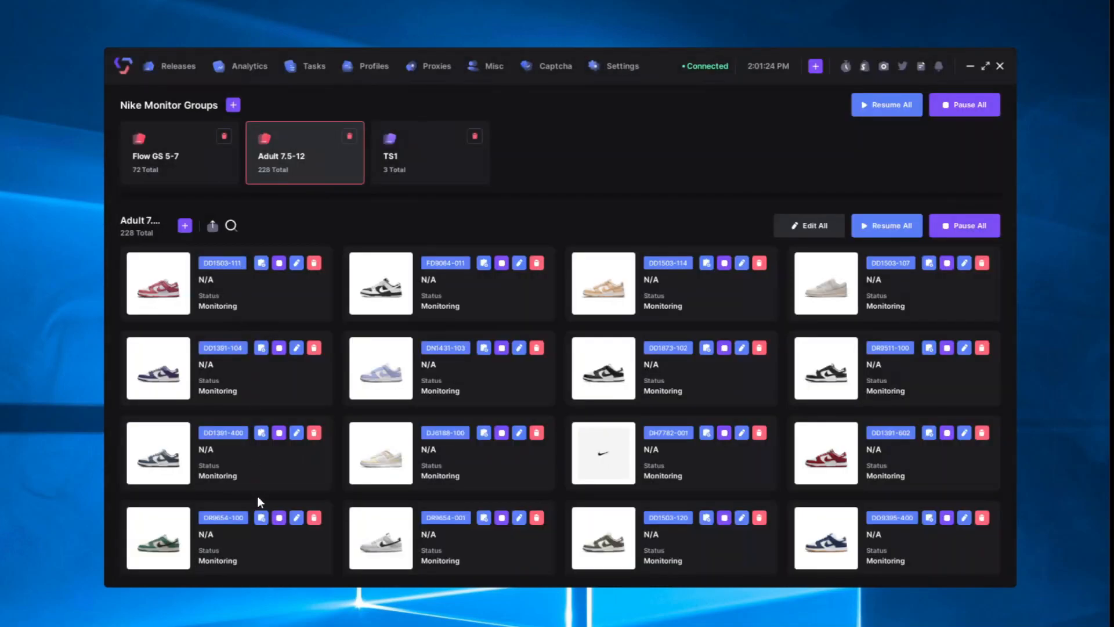
scroll(300, 492, down, 15)
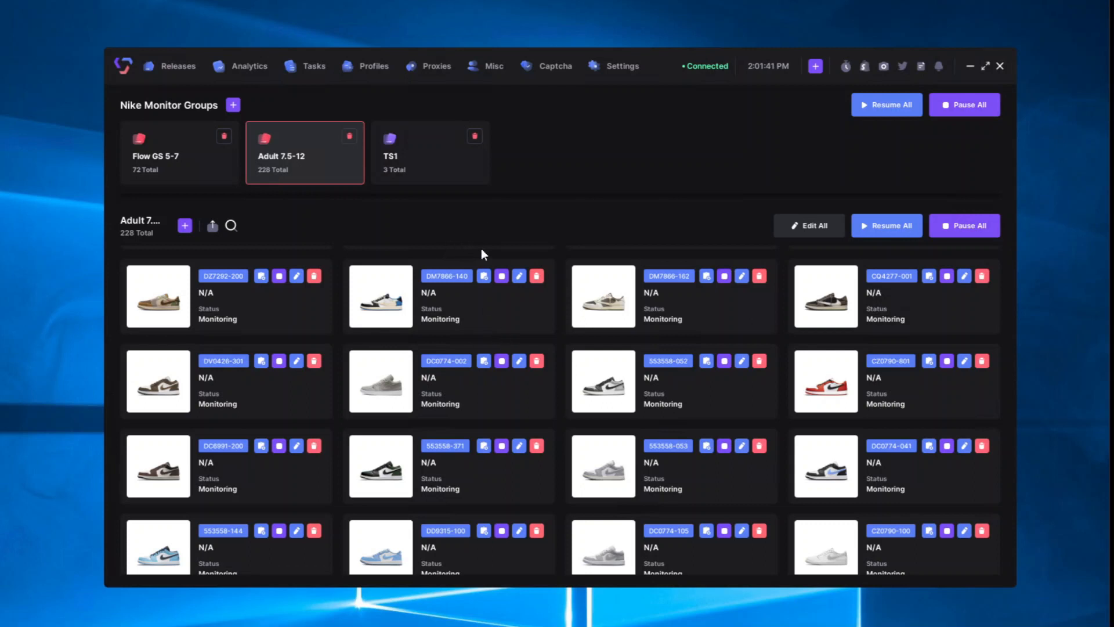
Step: Open Shopify monitor groups and start a new monitor for Polar, leaving the store unchosen
click(492, 67)
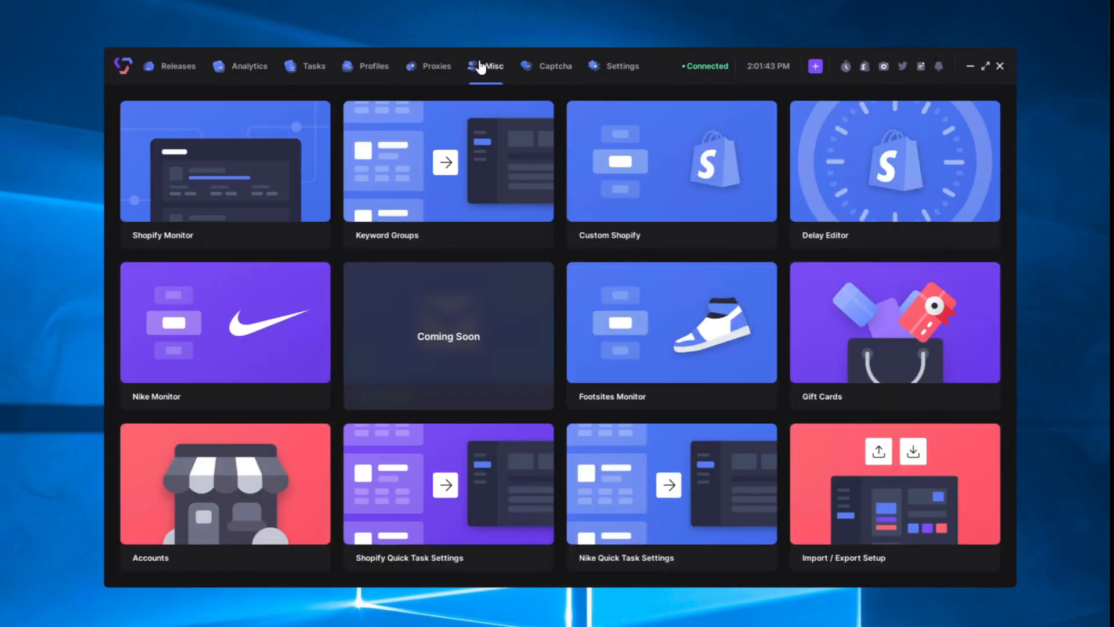
click(219, 182)
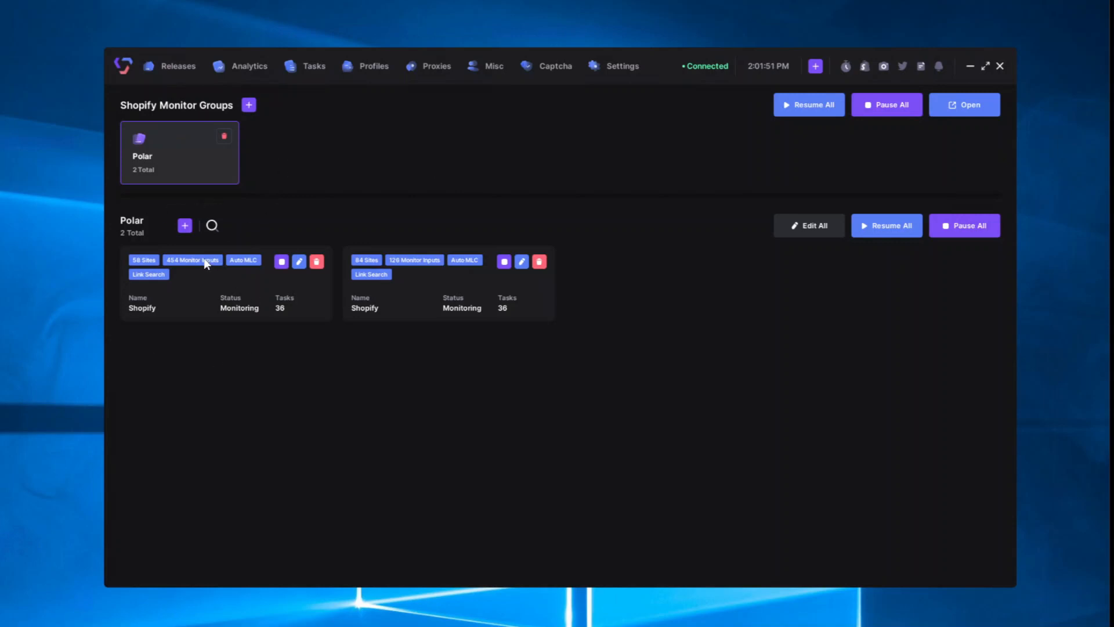
click(186, 229)
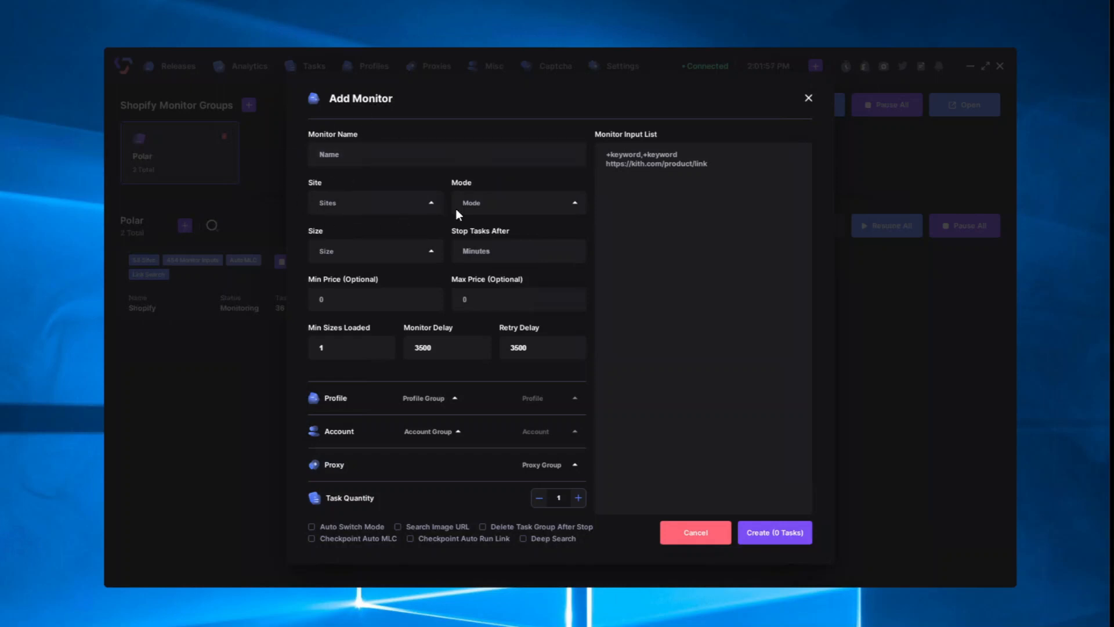
click(378, 210)
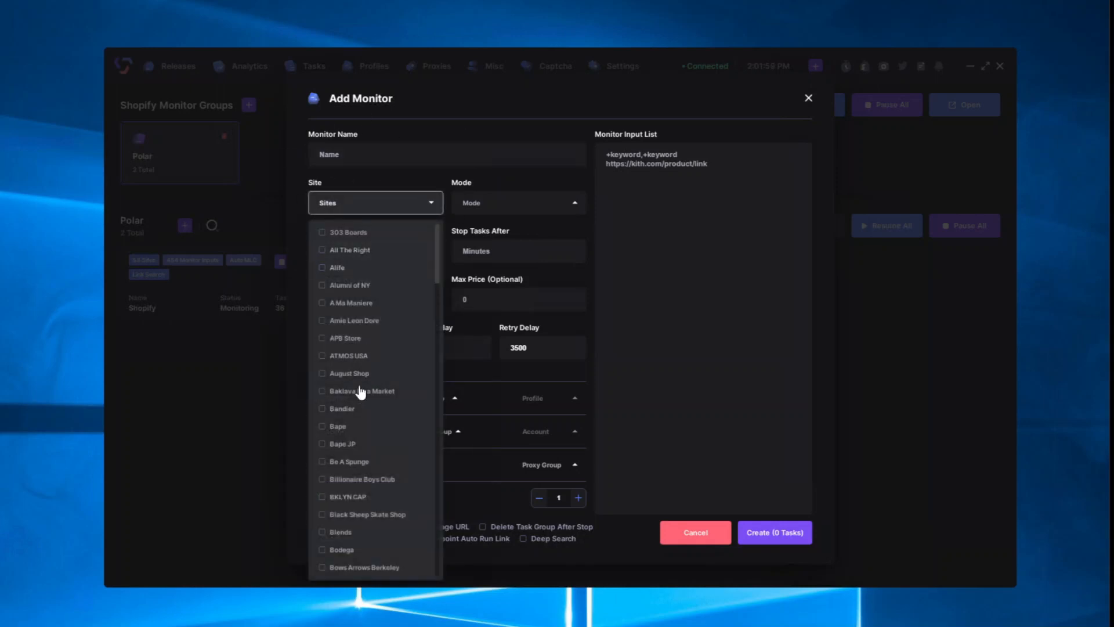
scroll(360, 448, down, 3)
scroll(359, 451, down, 3)
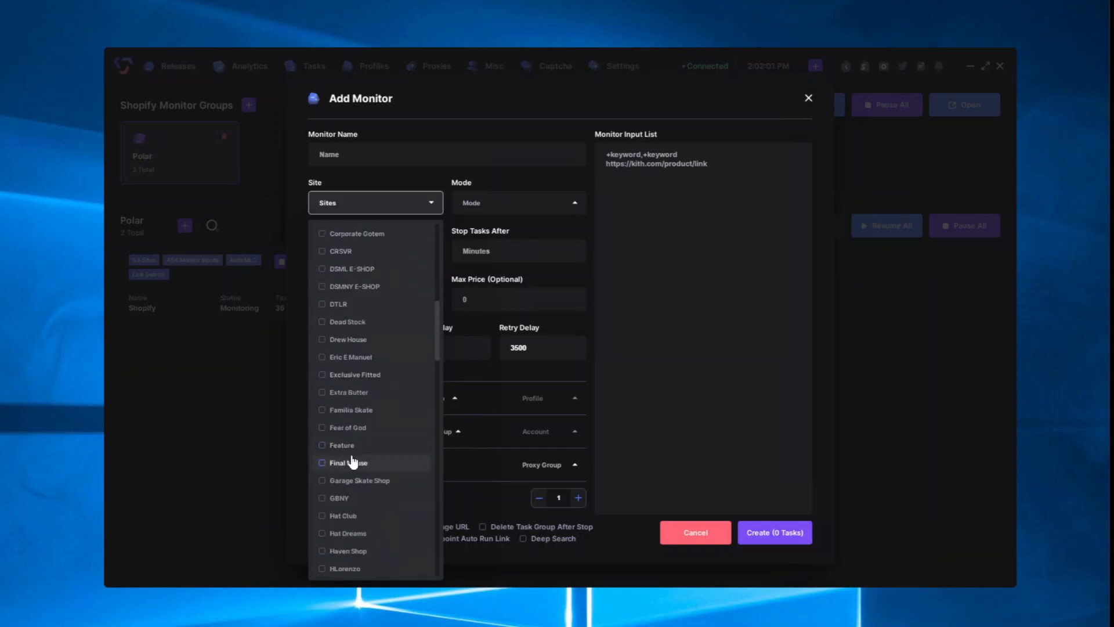
click(523, 231)
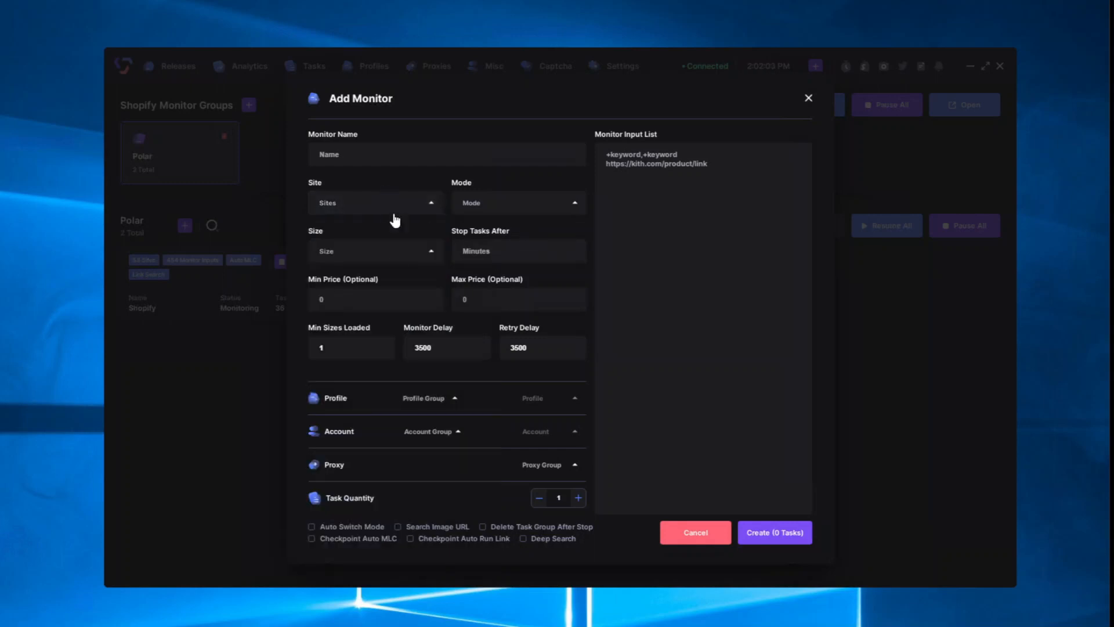
Step: Set size to Random, Stop Tasks After to 5, and mode to Normal
click(373, 251)
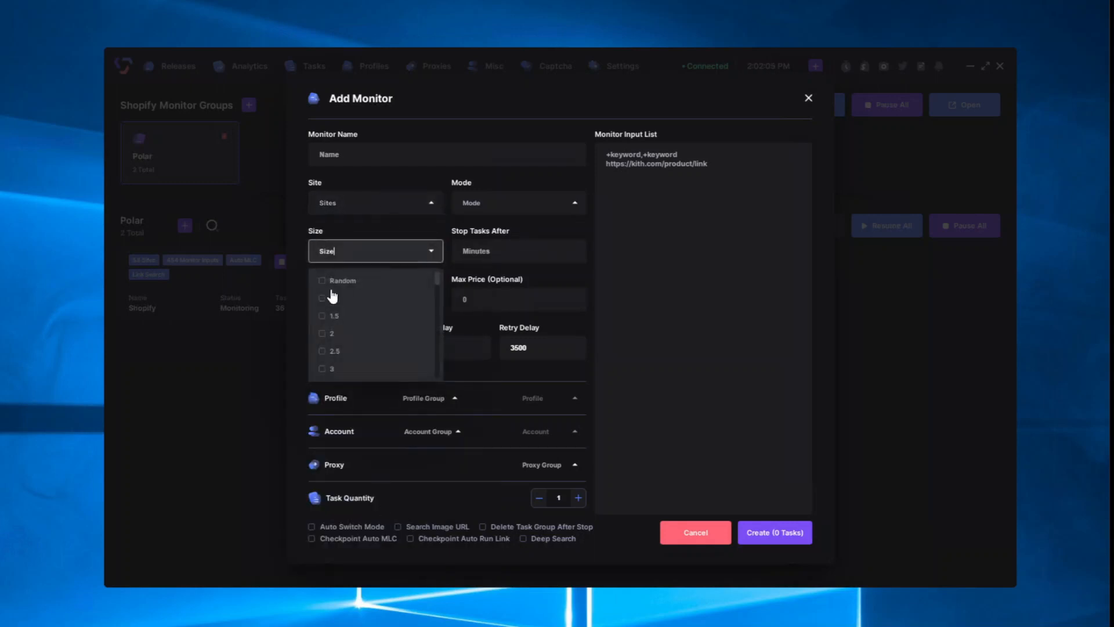
click(344, 280)
click(529, 256)
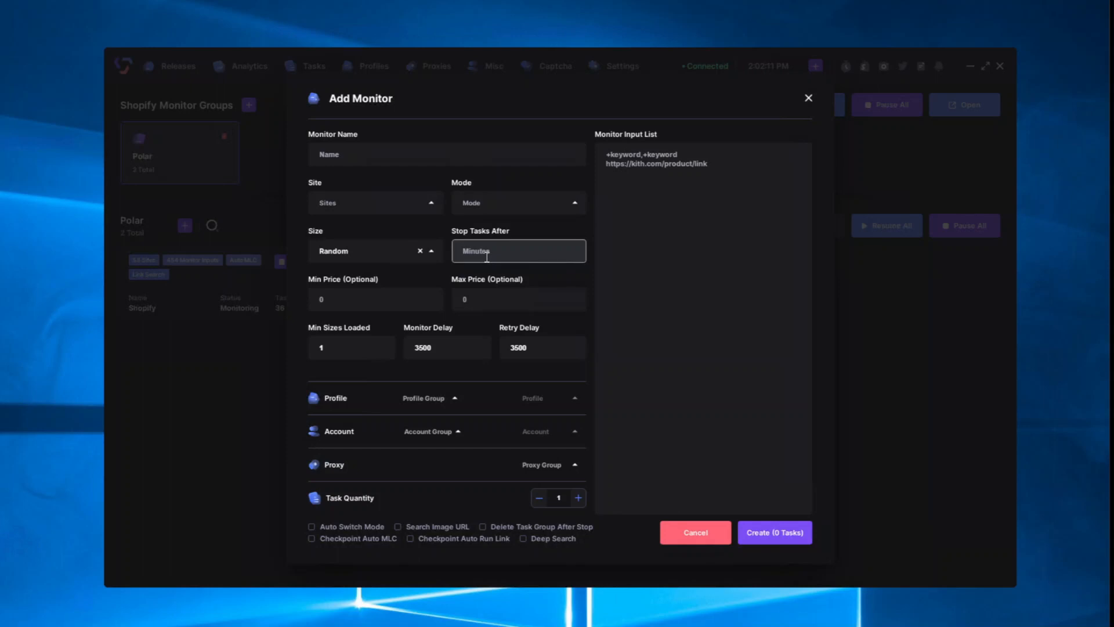
text(5)
click(528, 205)
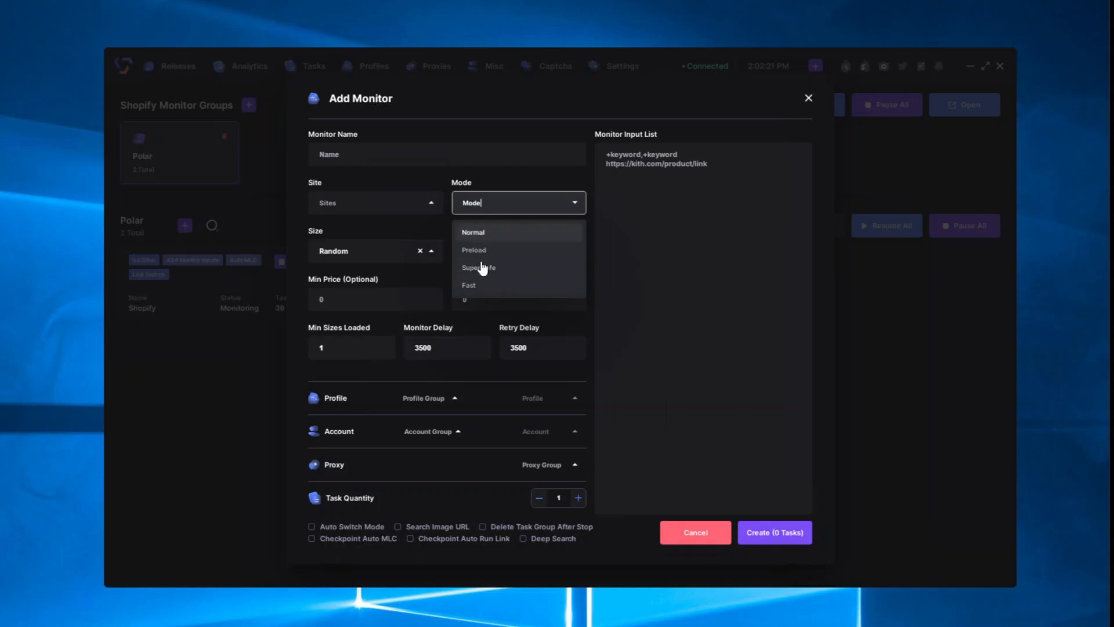
click(479, 233)
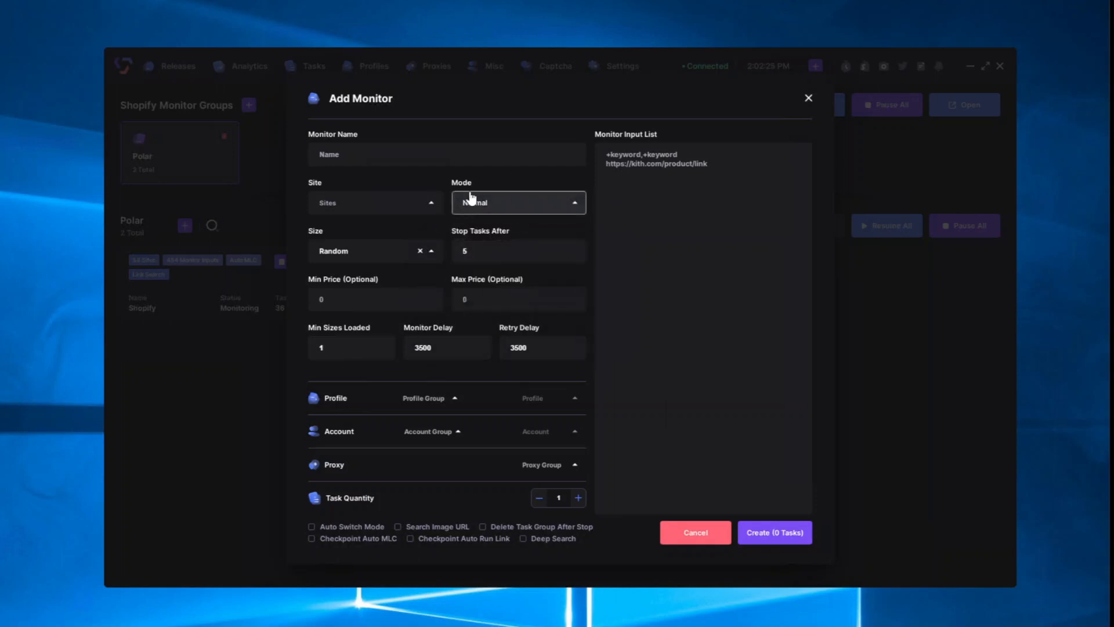
click(324, 296)
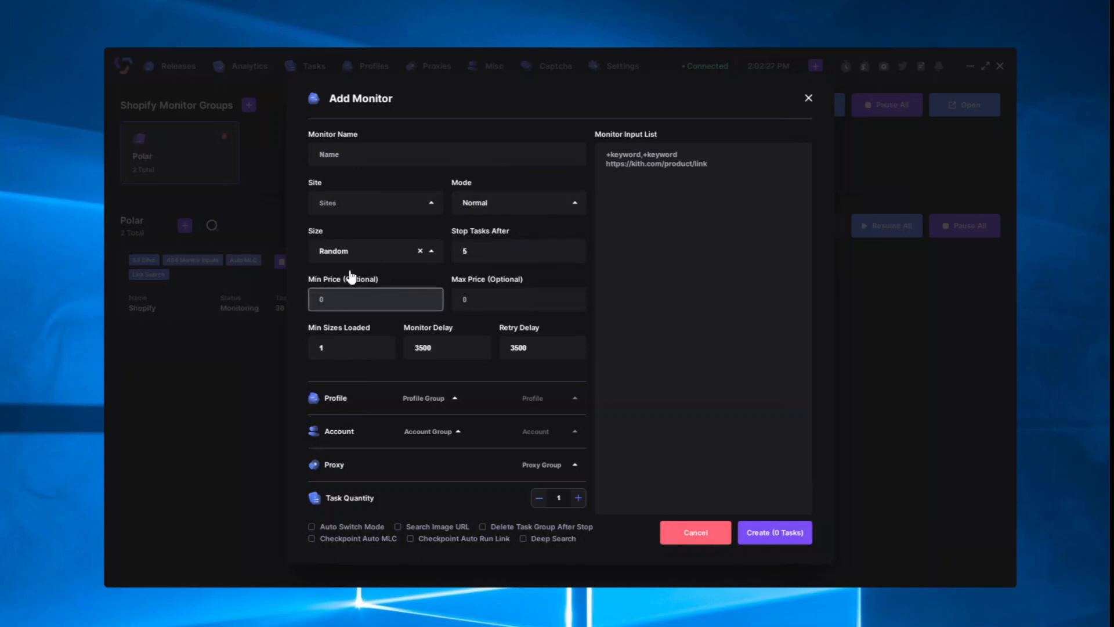
Step: Tick Auto Switch Mode and Delete Task Group After Stop on the Polar monitor form
click(507, 301)
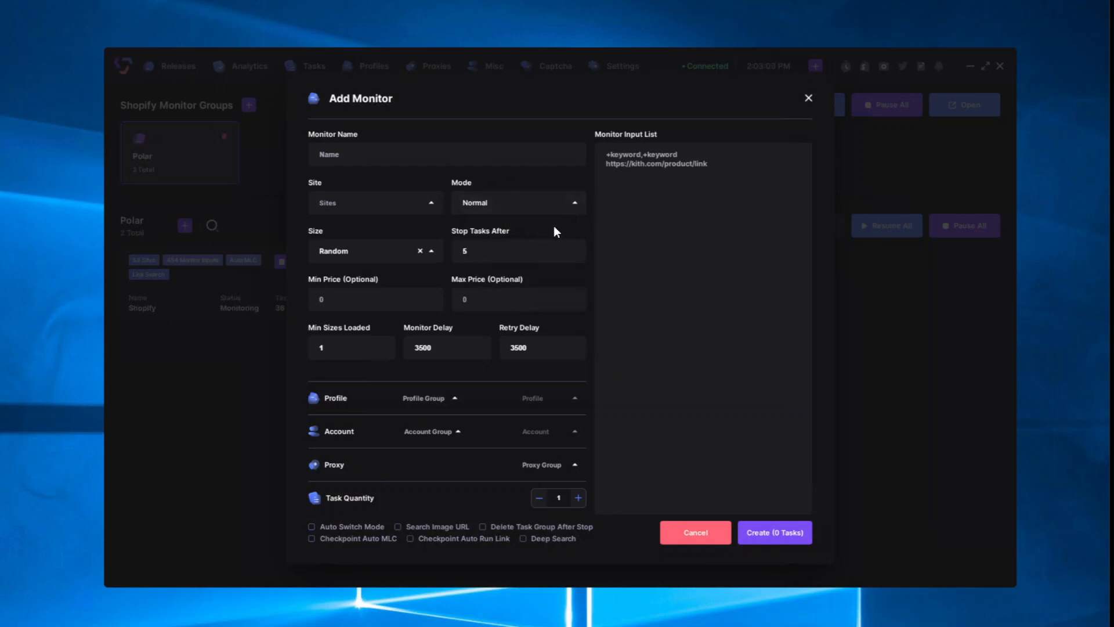
click(332, 527)
click(505, 527)
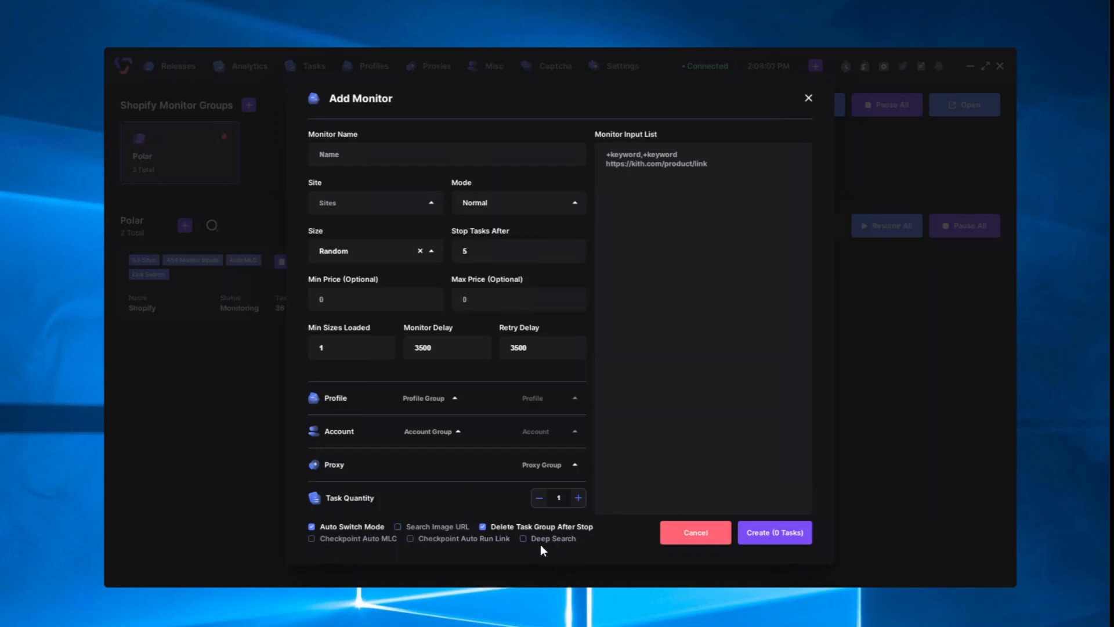
Step: Enter '+sku' as the monitor input, enable Deep Search and Search Image URL, then switch to Chrome
click(663, 162)
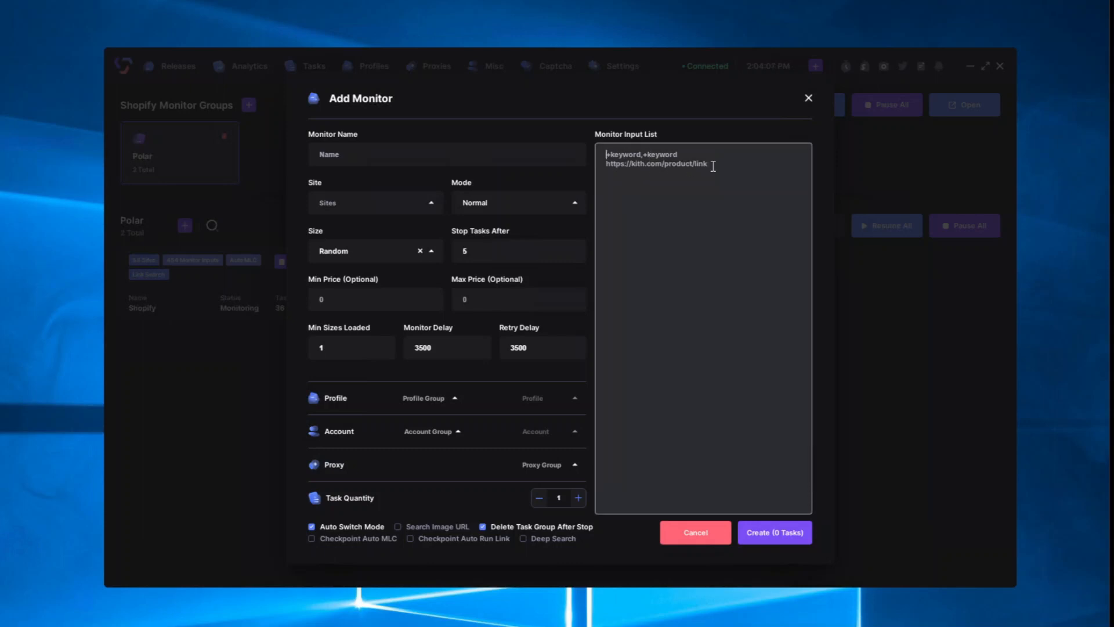
text(+)
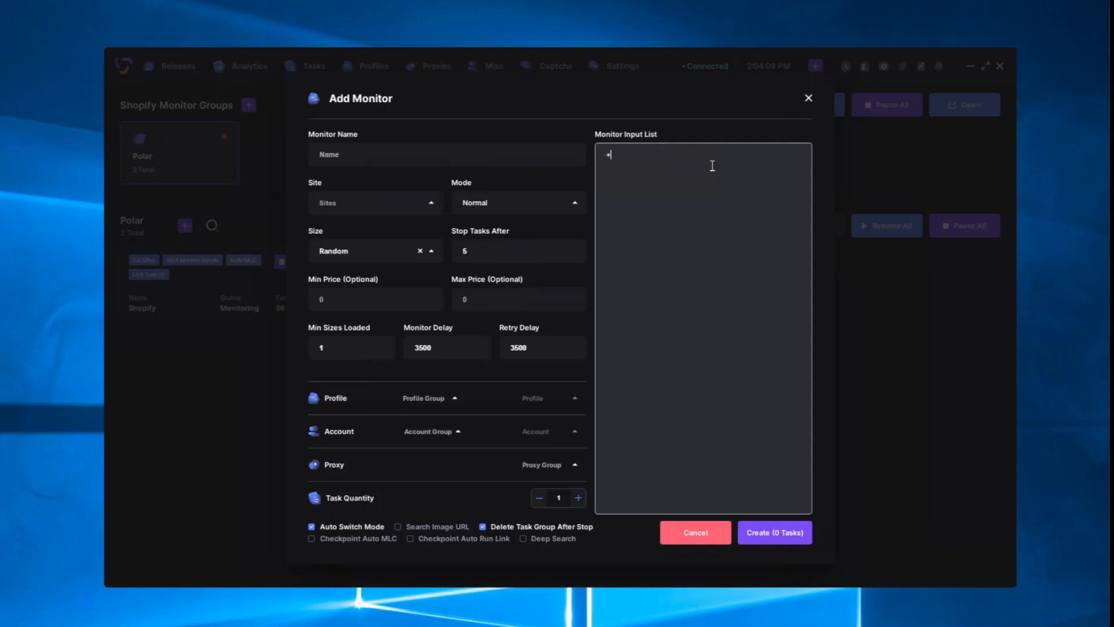
text(sku)
click(523, 539)
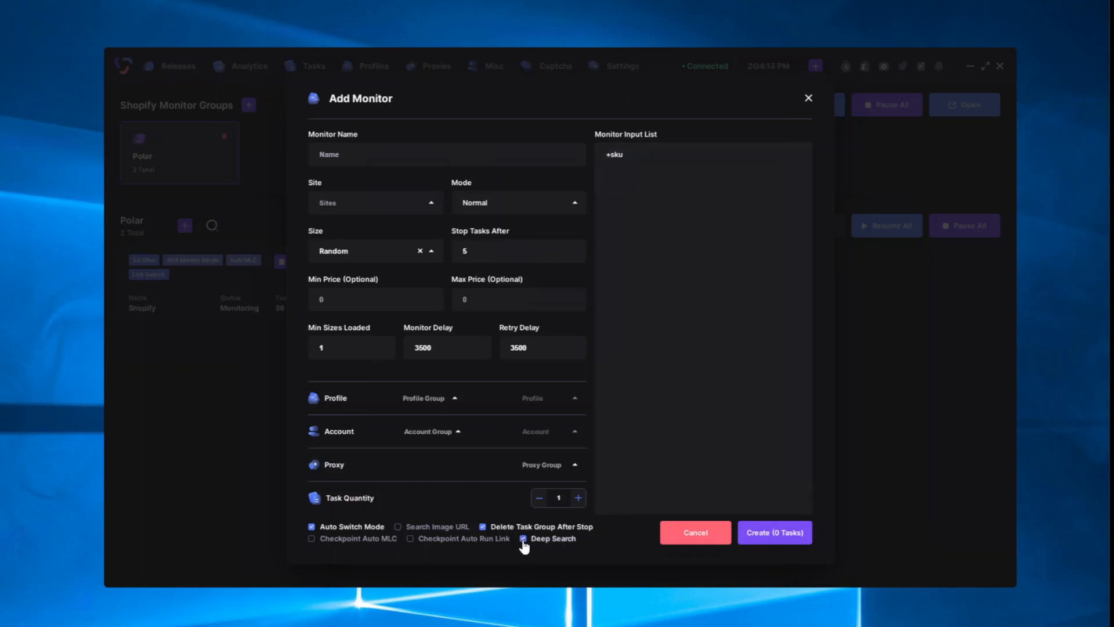
click(398, 528)
click(631, 182)
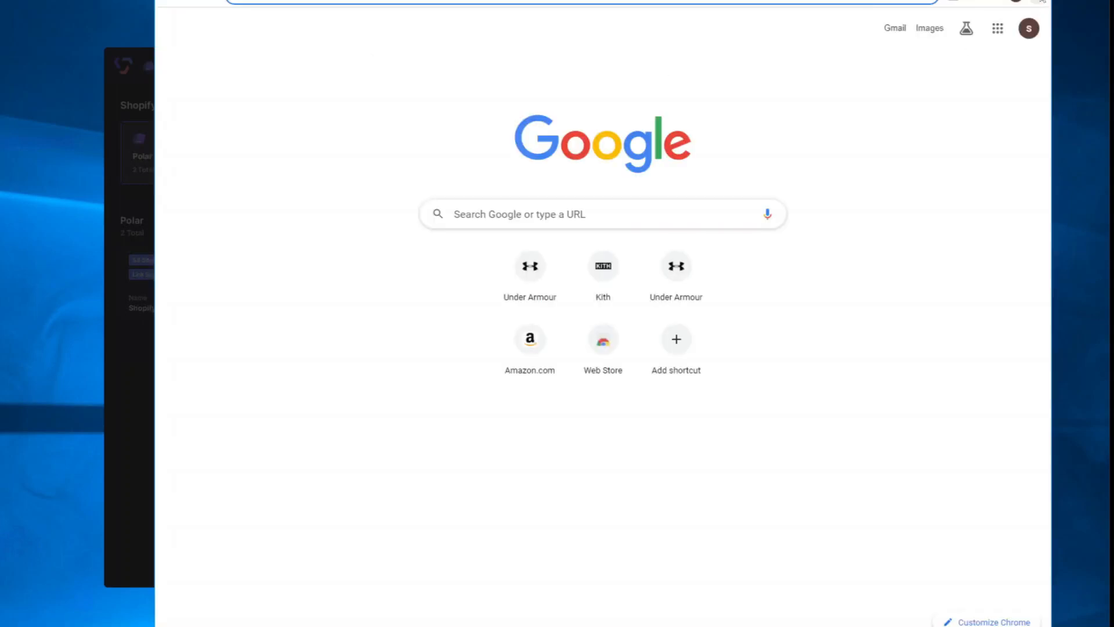
click(1038, 6)
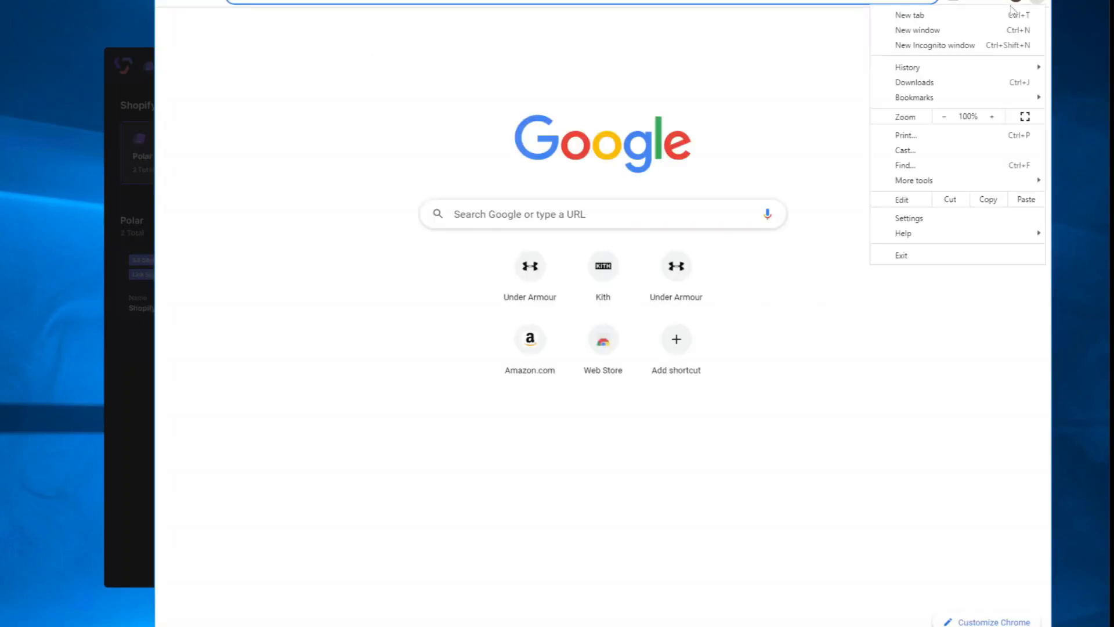
Step: Reopen the closed Concepts Jayson Tatum hat page from History and dismiss its newsletter popup
mouse_move(928, 69)
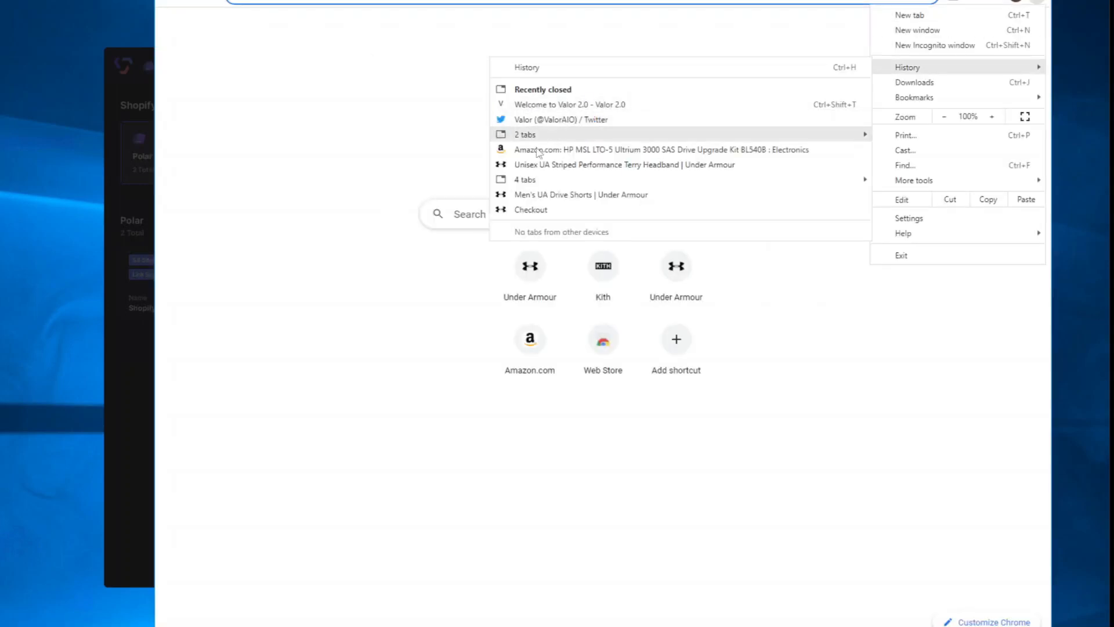
mouse_move(552, 136)
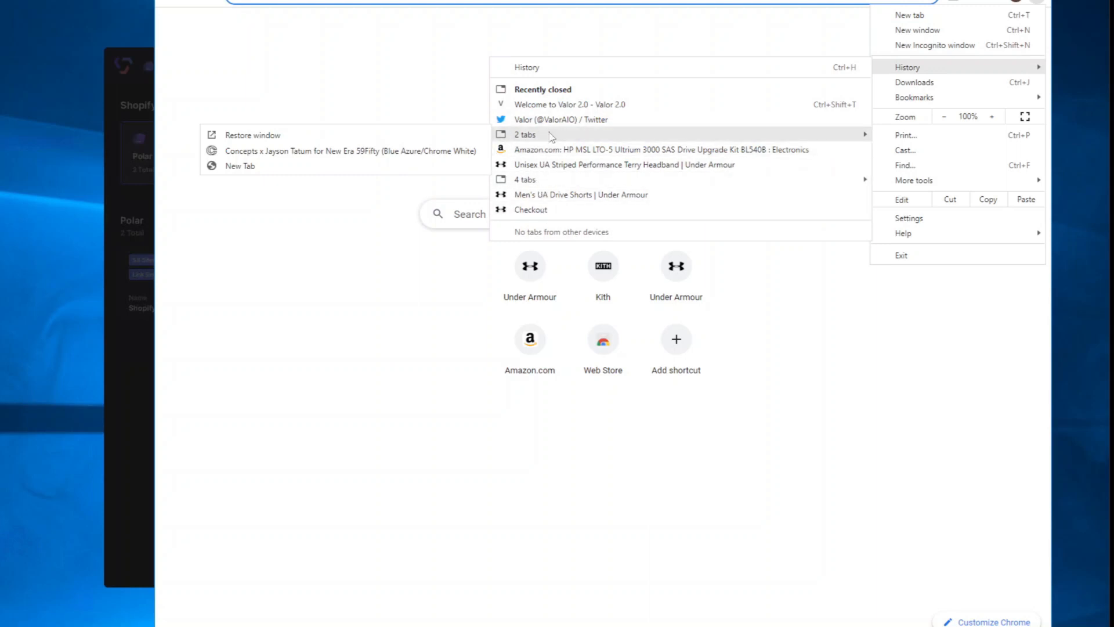
click(330, 152)
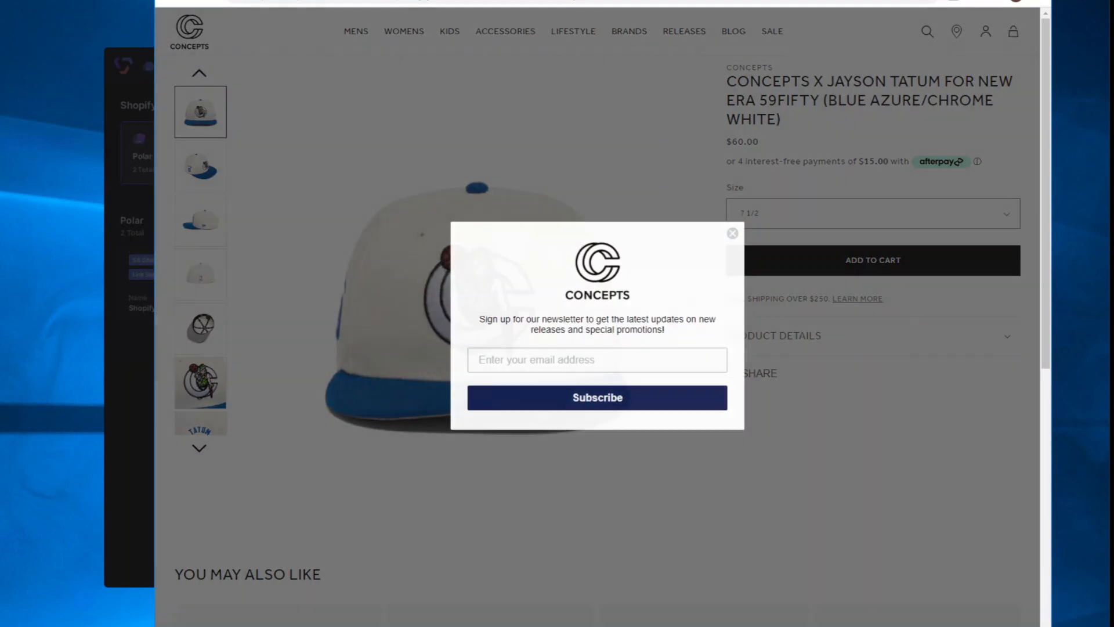
click(732, 233)
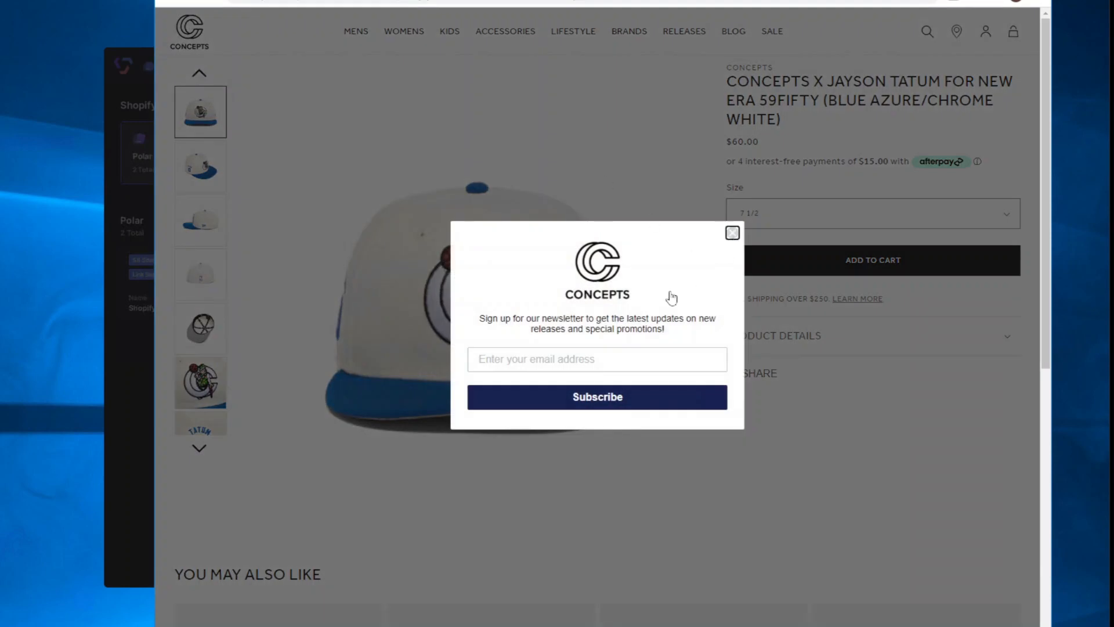
Step: Copy the hat image's address and load it alone in a new tab
right_click(453, 278)
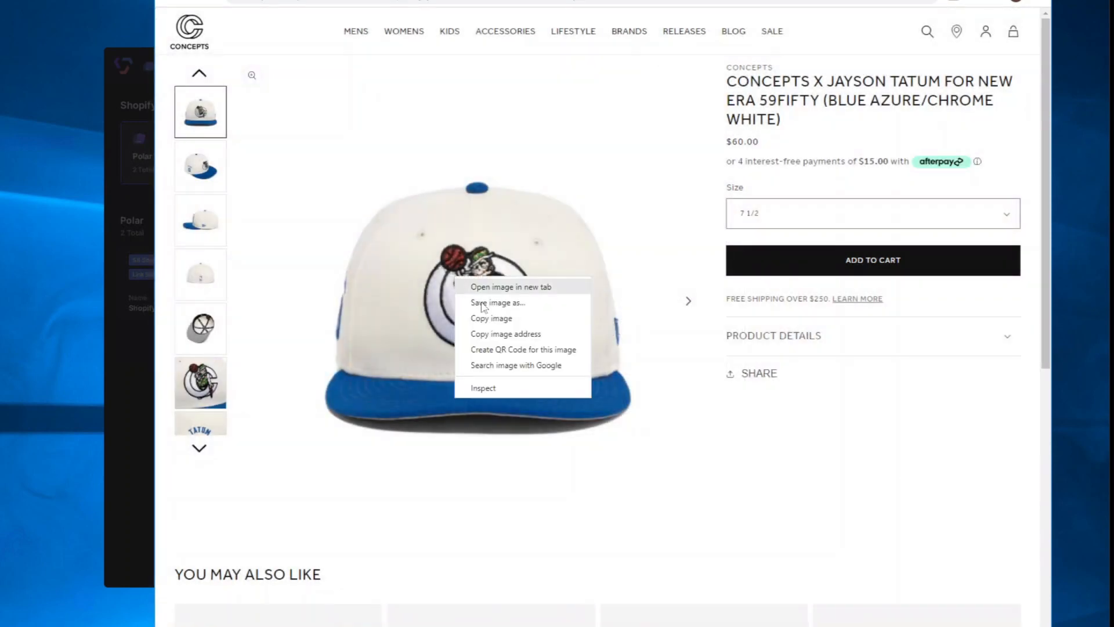
click(527, 335)
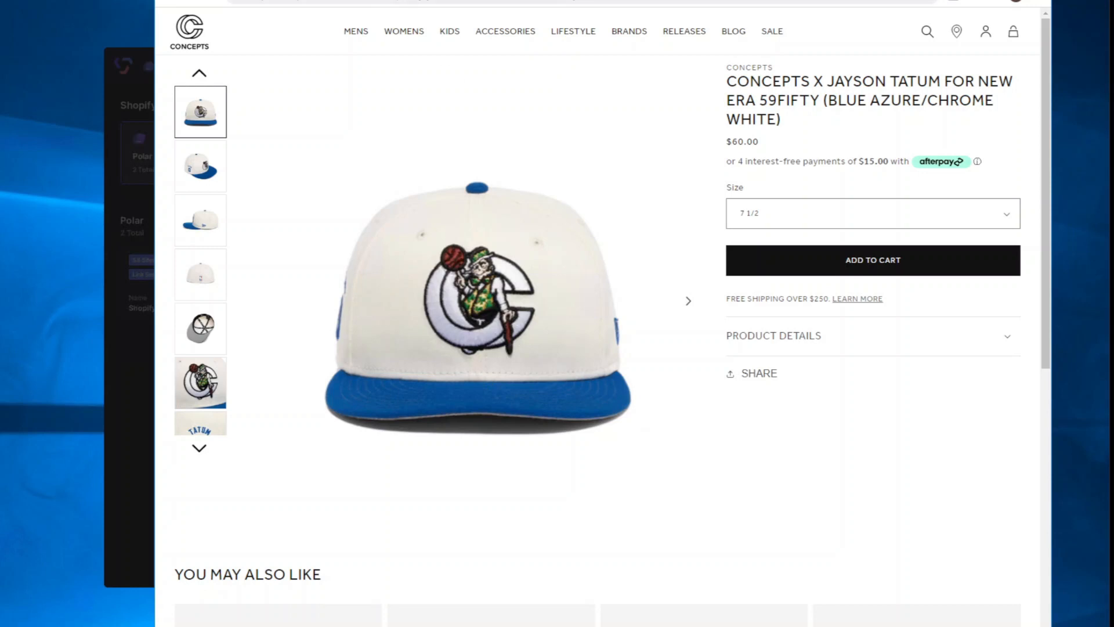
key(ctrl+t)
right_click(404, 1)
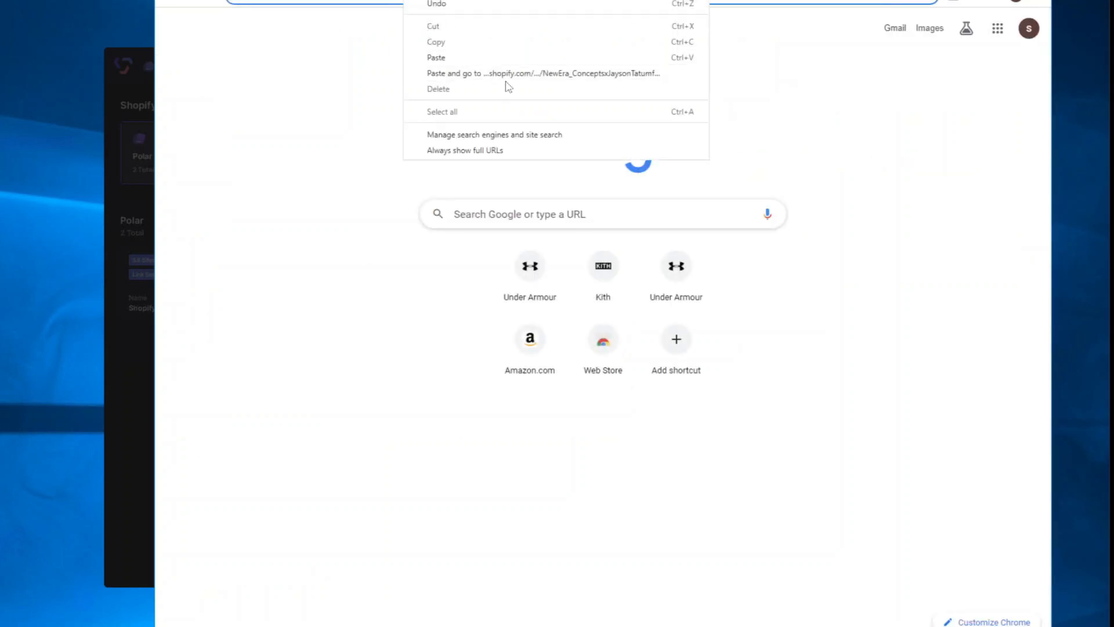
click(508, 79)
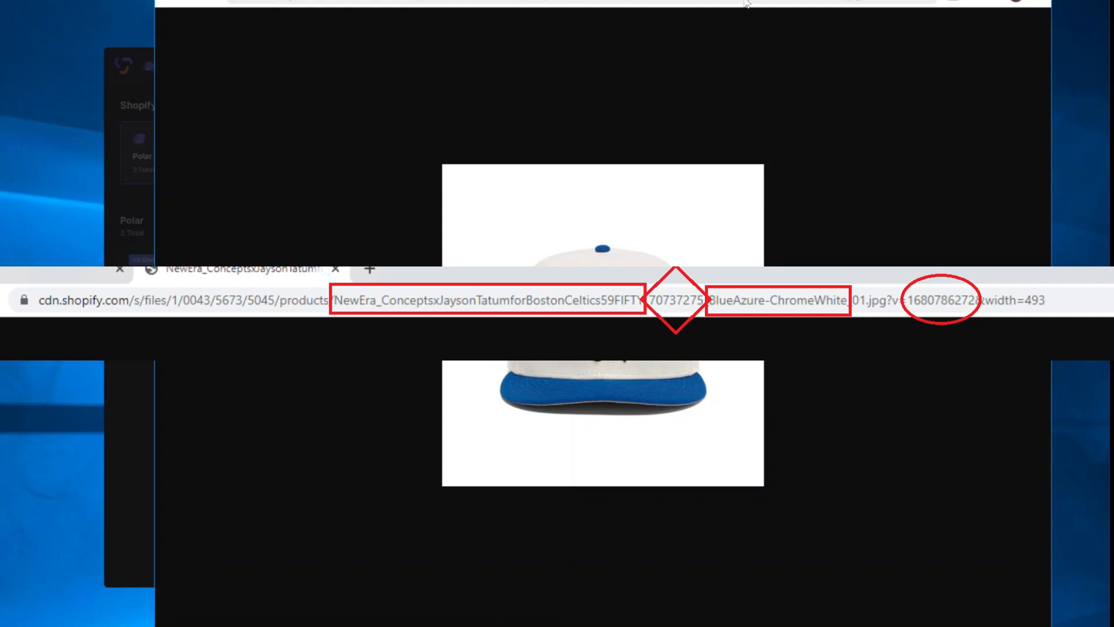
double_click(712, 2)
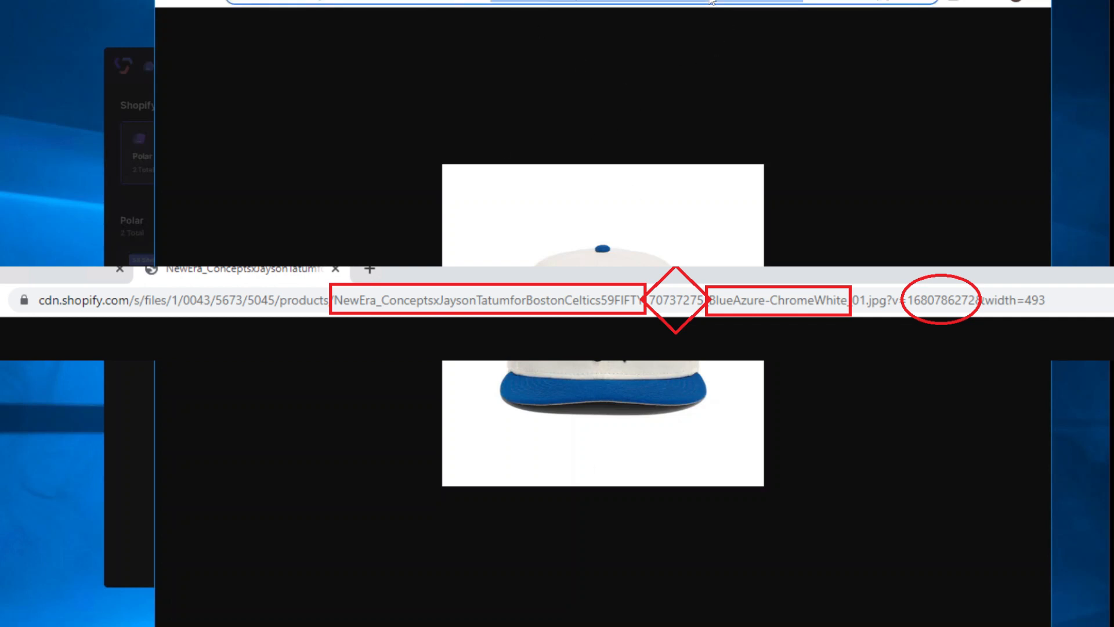
click(651, 2)
drag(775, 1, 904, 2)
click(819, 2)
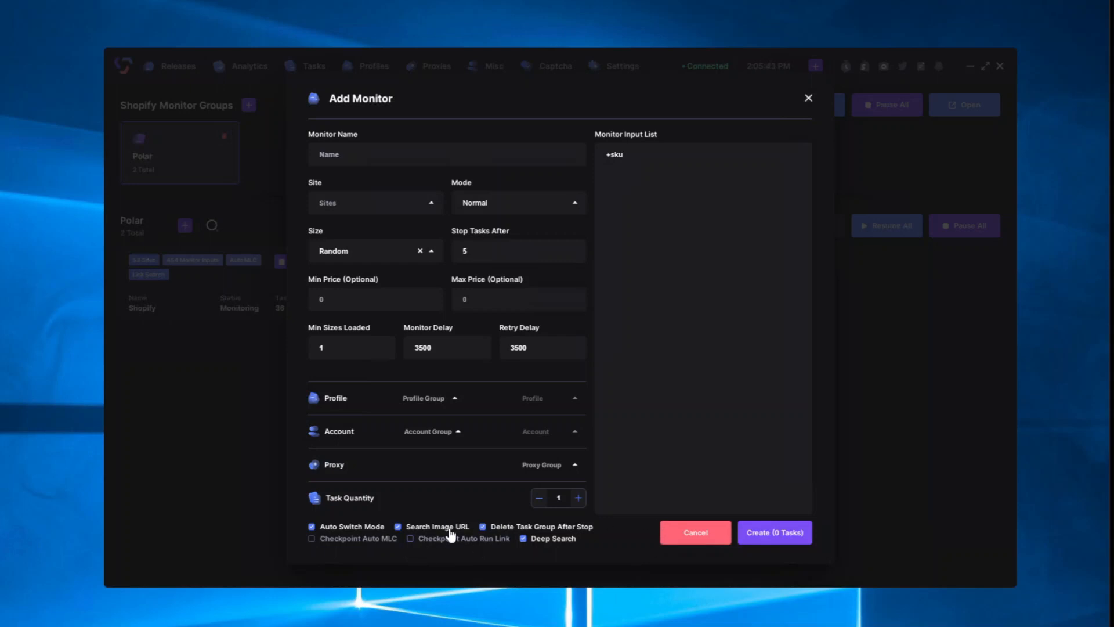
Step: Tick Checkpoint Auto MLC on the Polar monitor, revealing an Edit Count of 0
click(617, 178)
click(309, 539)
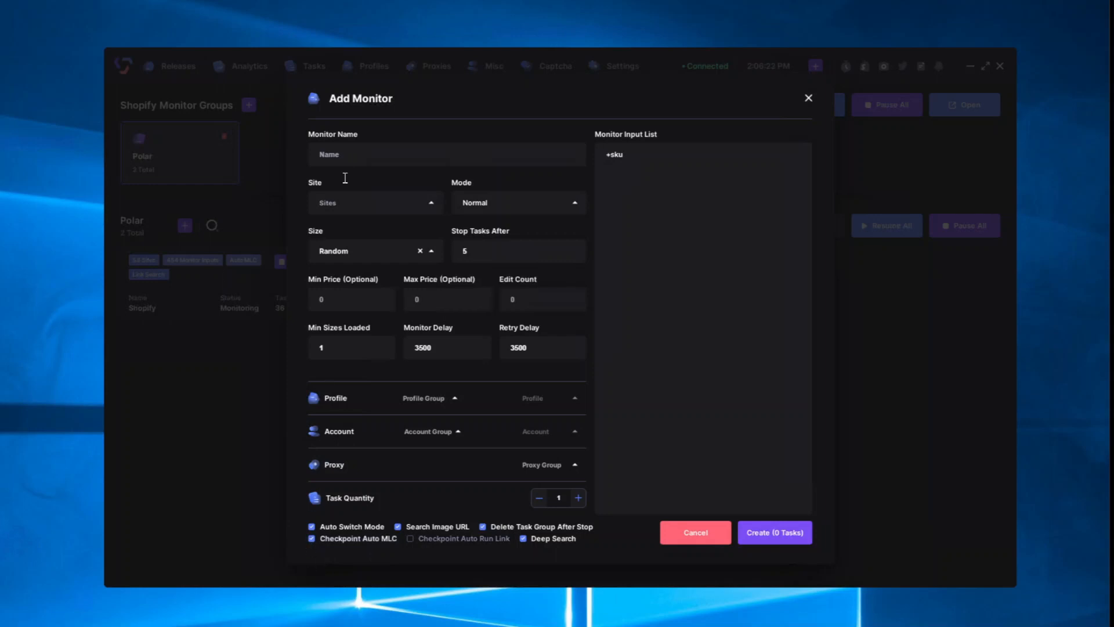
Step: Type test text into the Monitor Input List, then select it all and delete it
click(603, 484)
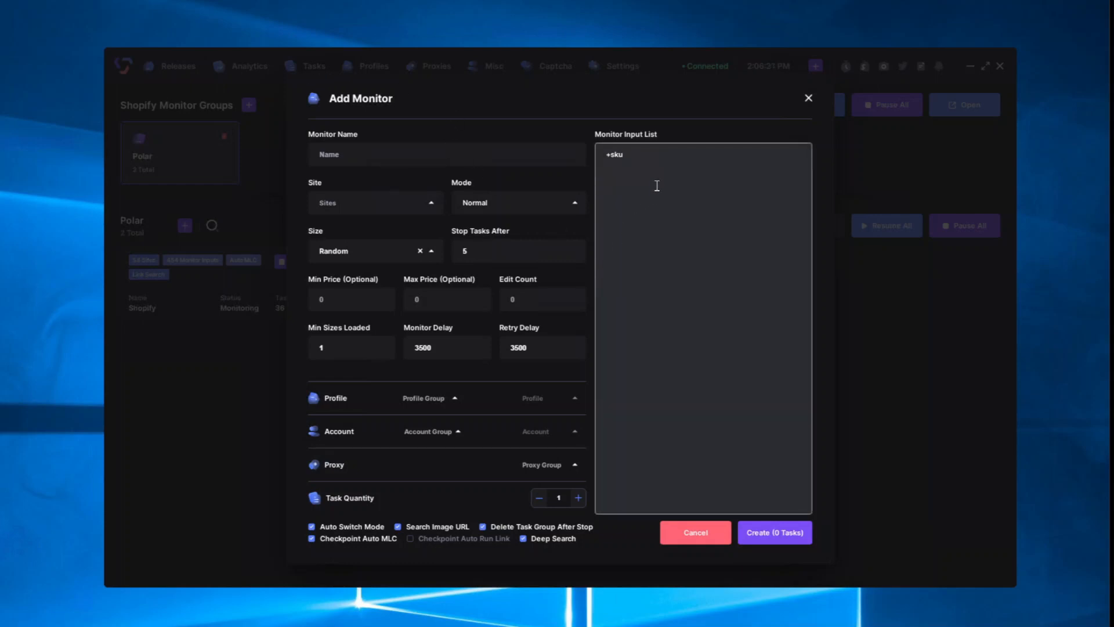
text(+s)
key(BackSpace)
text(slkjghskjghsdkgjhsdjghlsdkjg)
key(ctrl+a)
key(BackSpace)
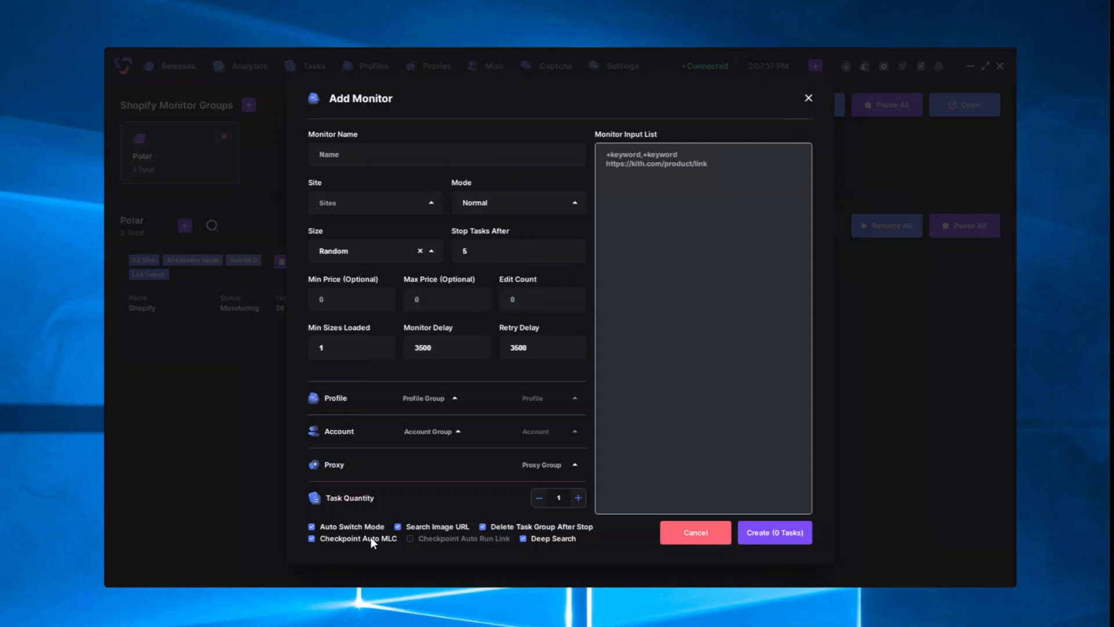
Step: Re-enable Checkpoint Auto MLC, set Edit Count to 3, then untick Checkpoint Auto MLC
click(311, 539)
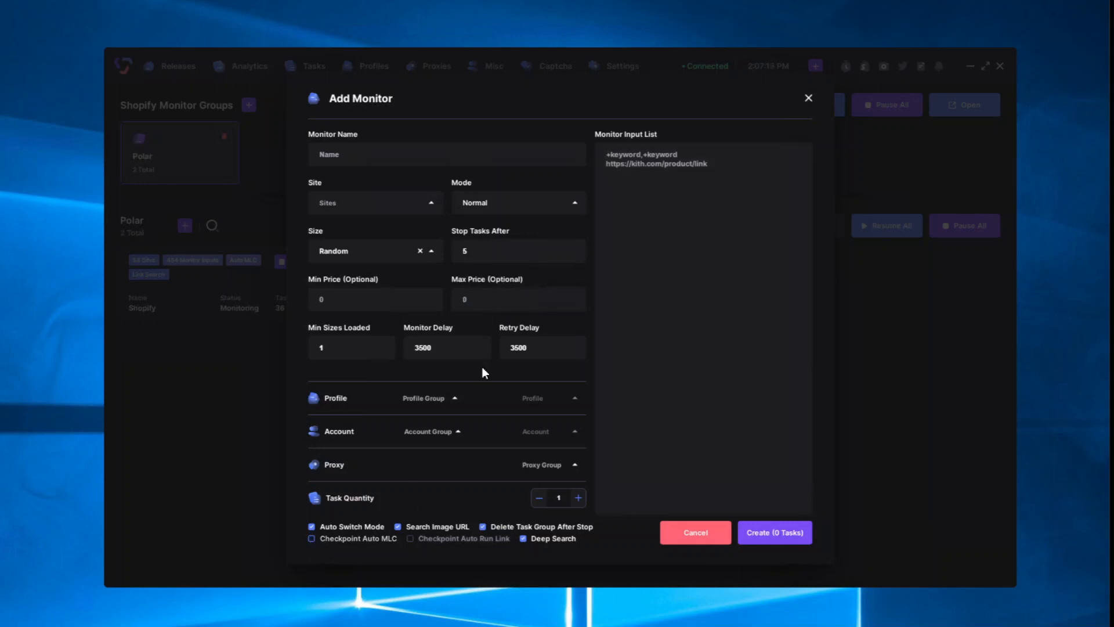
click(311, 539)
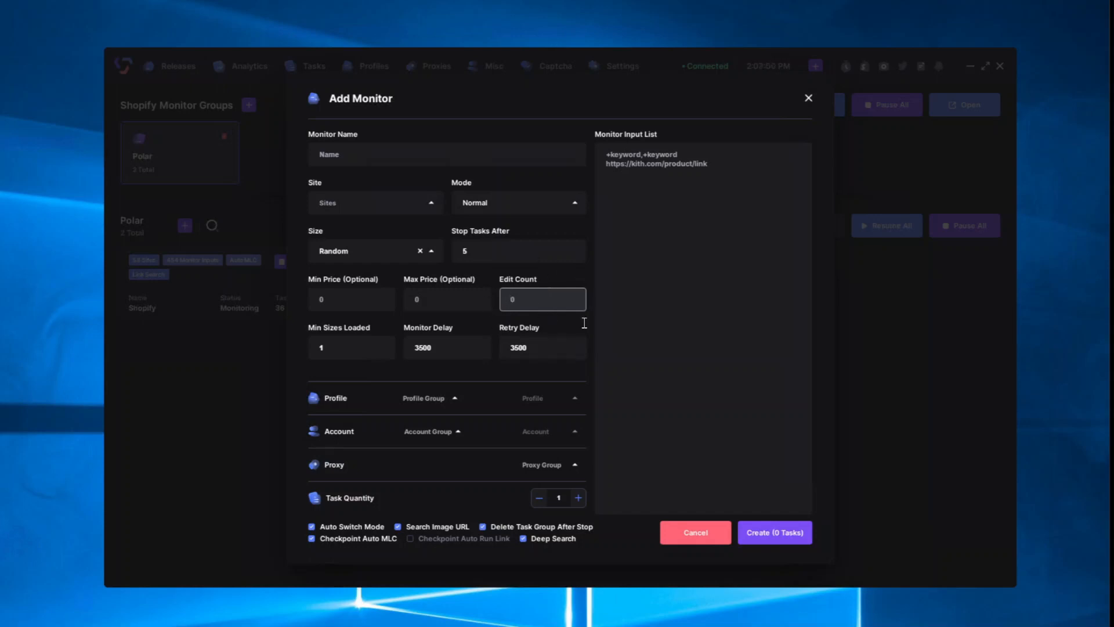
click(556, 322)
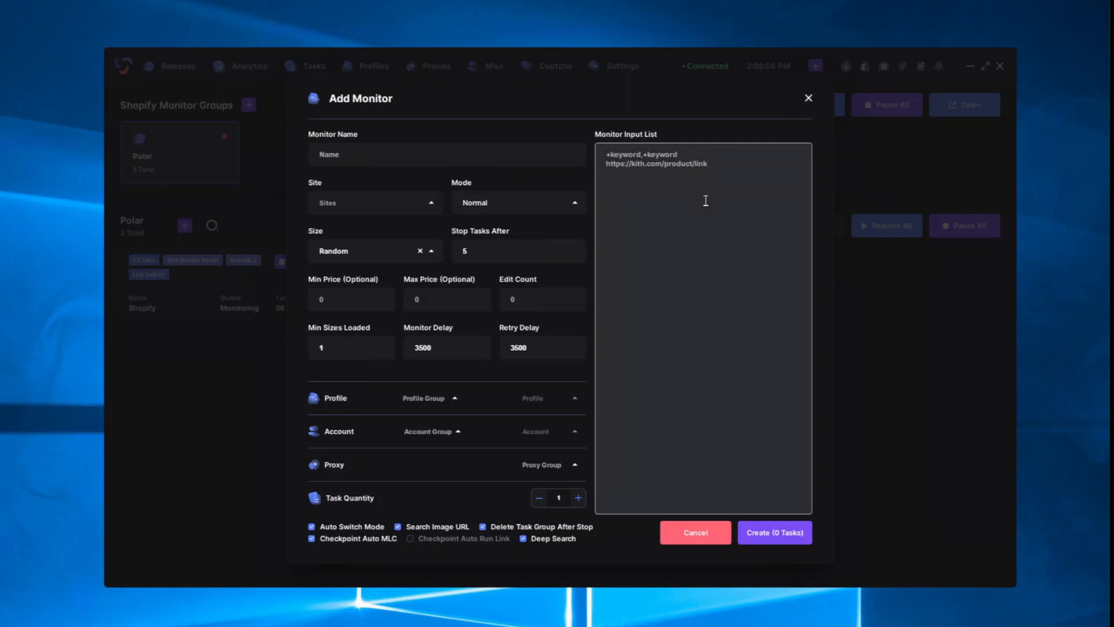
click(533, 302)
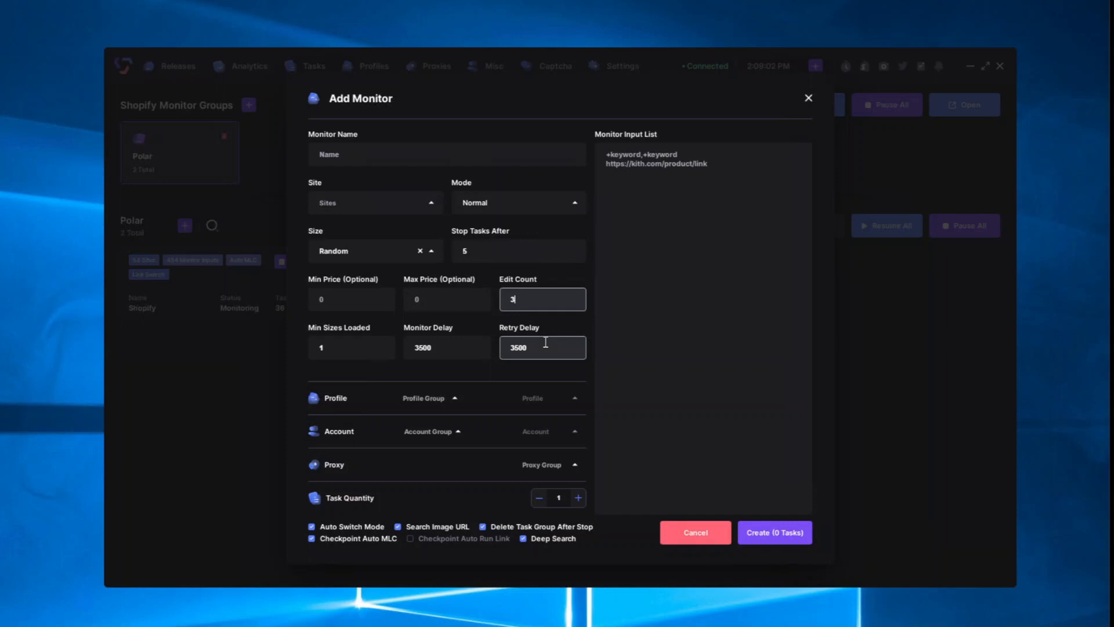
click(335, 539)
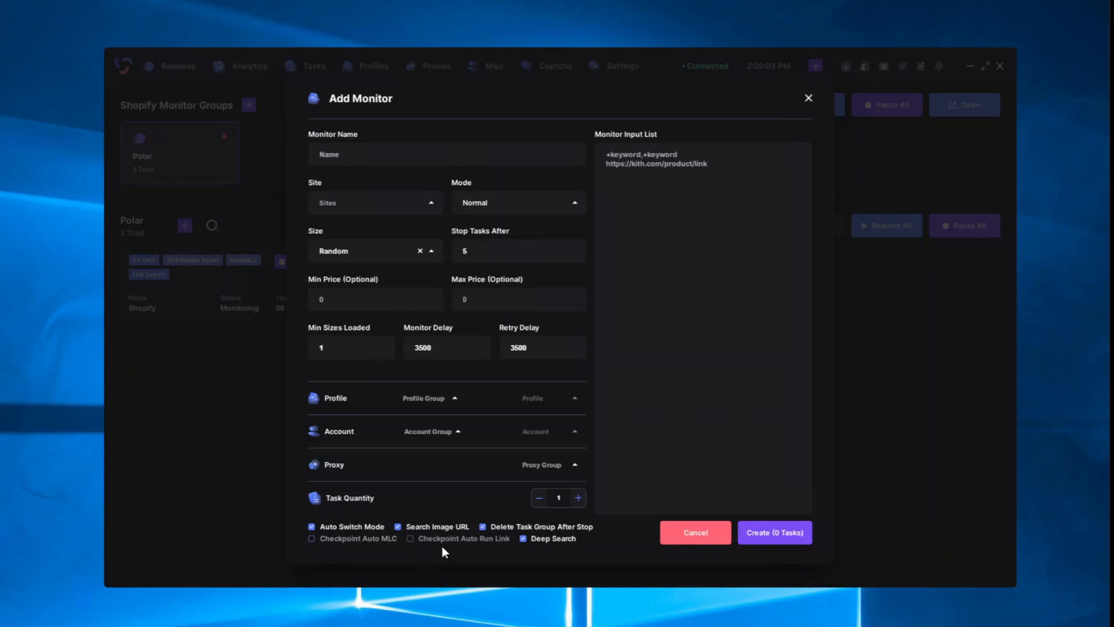
Step: Toggle Checkpoint Auto Run Link on then off, re-enable Checkpoint Auto MLC, and discard the Add Monitor form
click(458, 539)
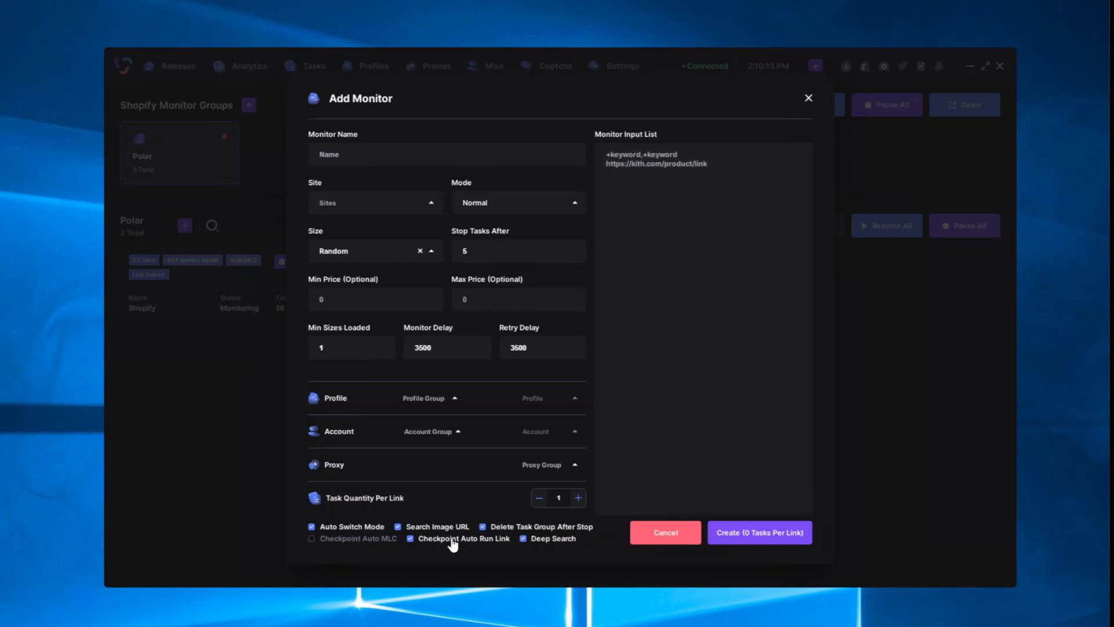
click(429, 541)
click(358, 540)
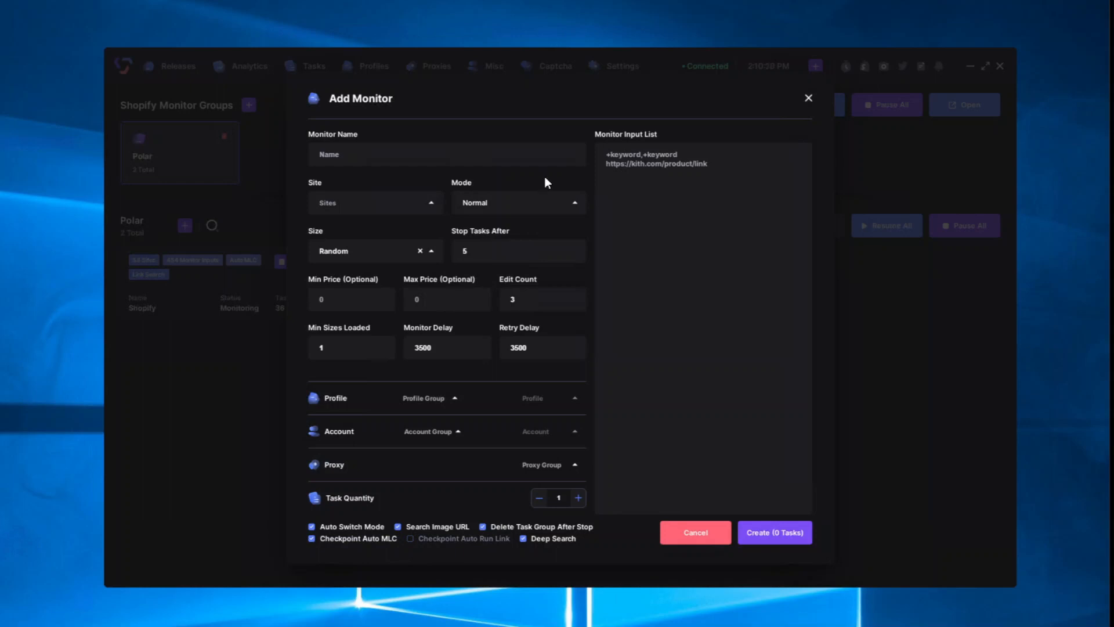
click(809, 101)
click(299, 263)
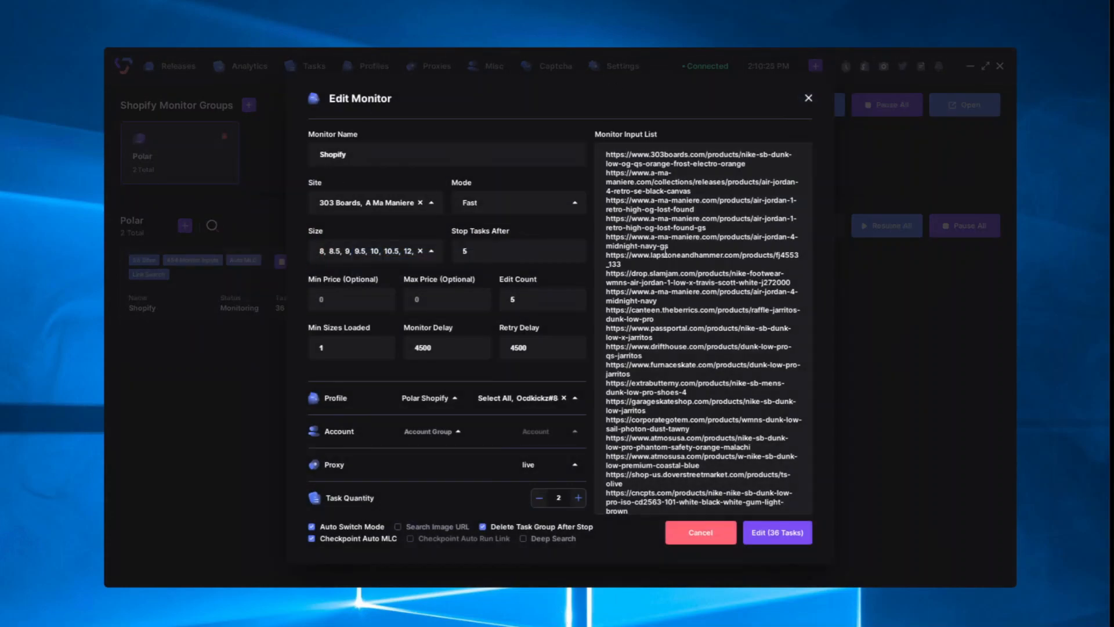
scroll(652, 226, down, 5)
scroll(651, 227, down, 10)
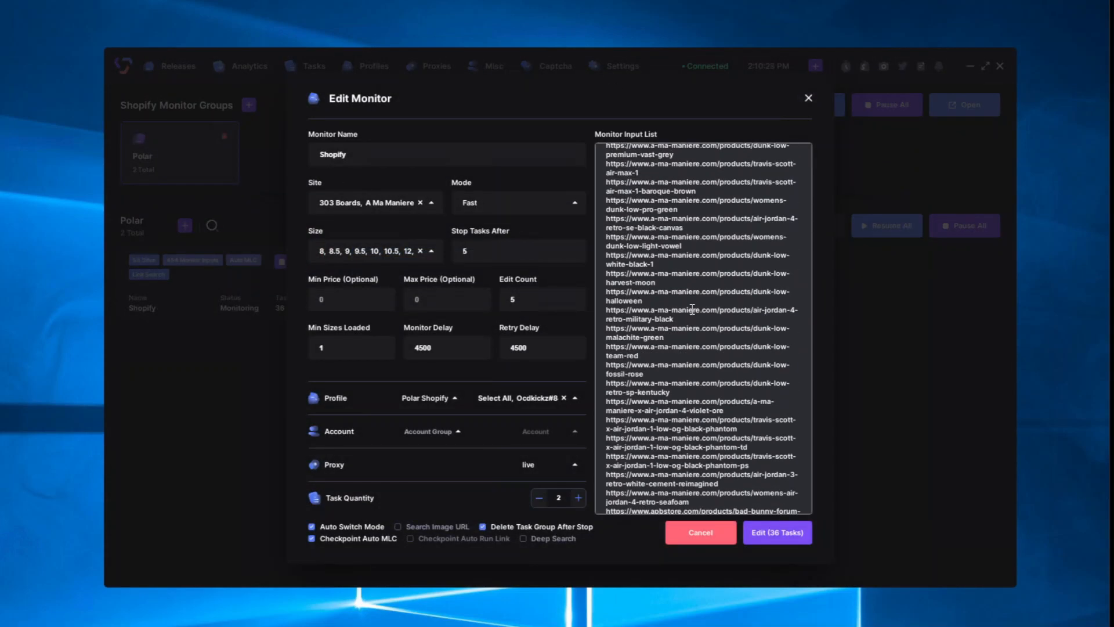
scroll(695, 337, down, 4)
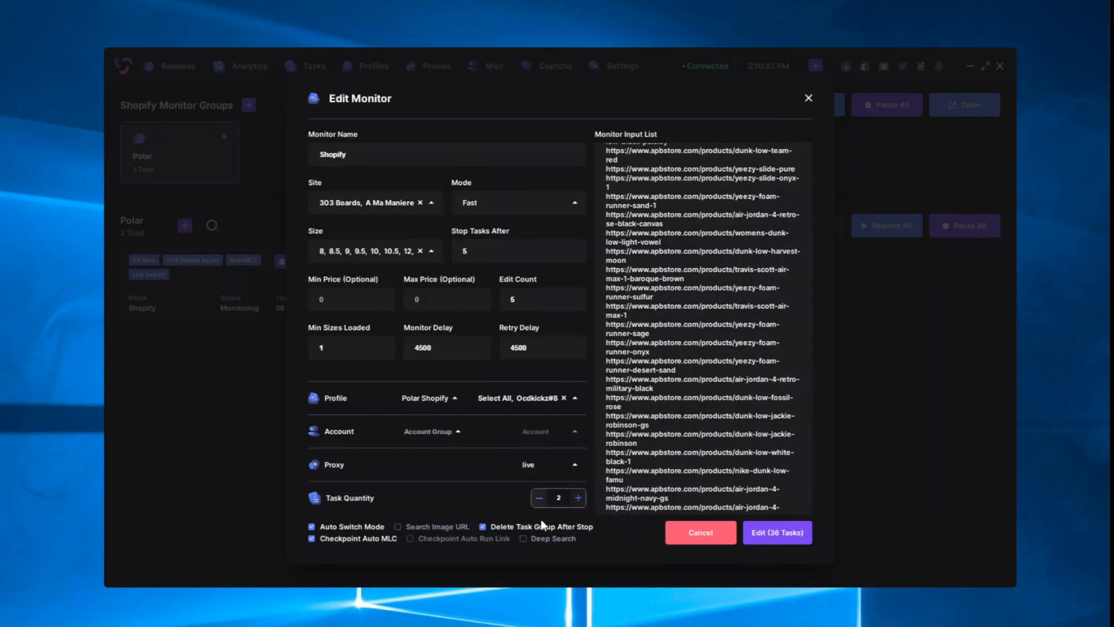
click(704, 534)
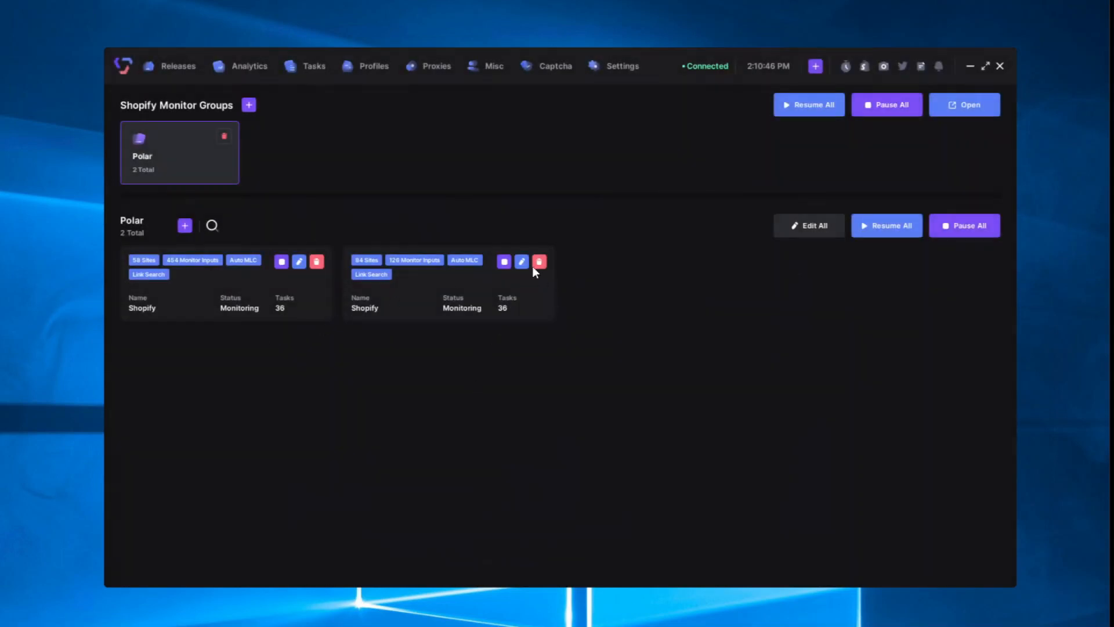
Step: Open the second Shopify monitor's Edit Monitor dialog and scroll through its +SKU input list
click(521, 262)
scroll(627, 388, down, 10)
scroll(644, 400, down, 2)
scroll(644, 401, up, 10)
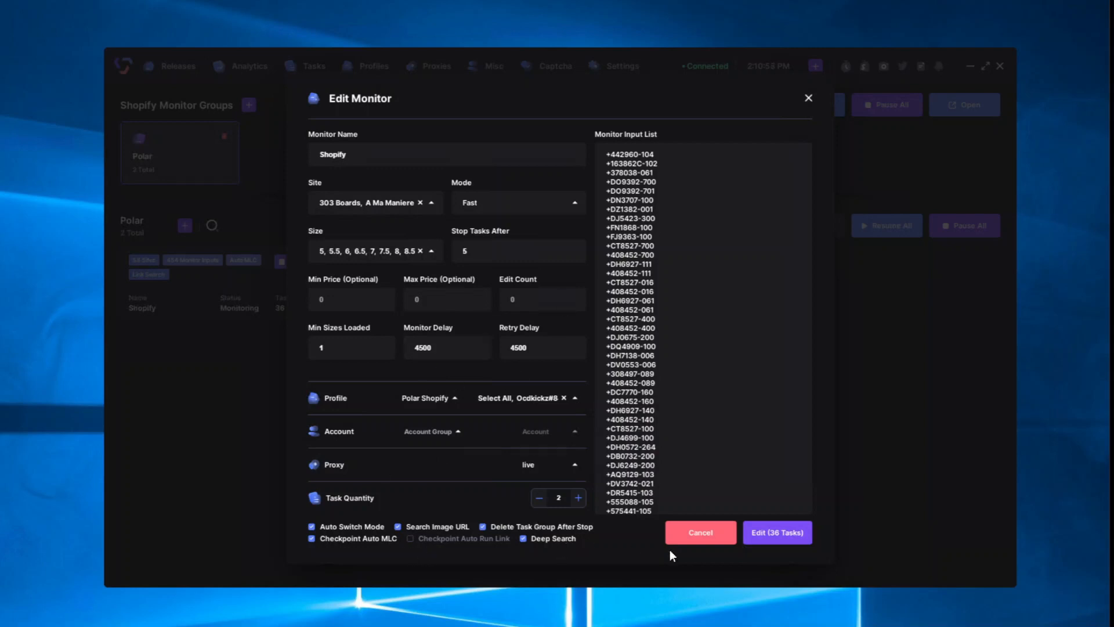
Step: Cancel the Edit Monitor dialog and go to the empty Footsites Monitor groups page under Misc
click(698, 531)
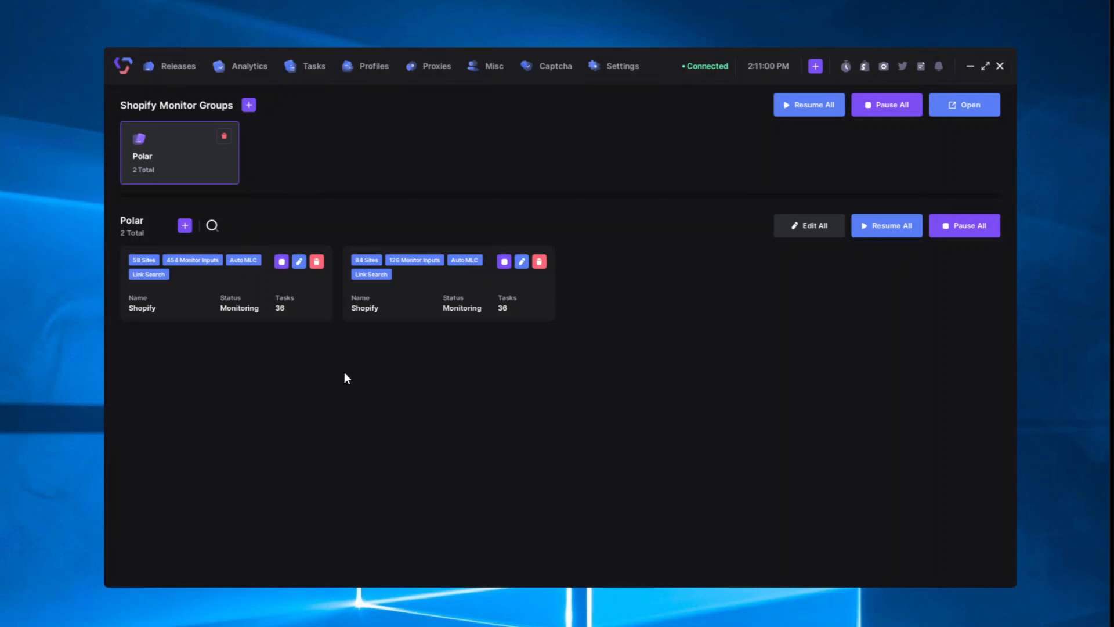
click(494, 71)
click(695, 353)
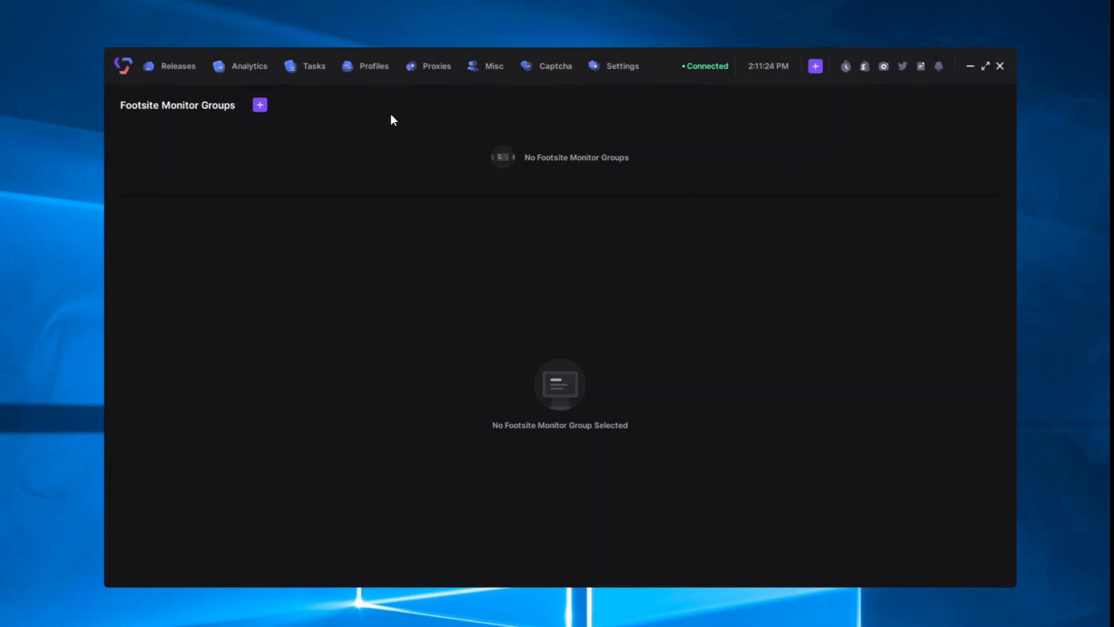
Step: Show the Analytics page, where Undefeated leads with 171 checkouts totalling $25650
click(239, 74)
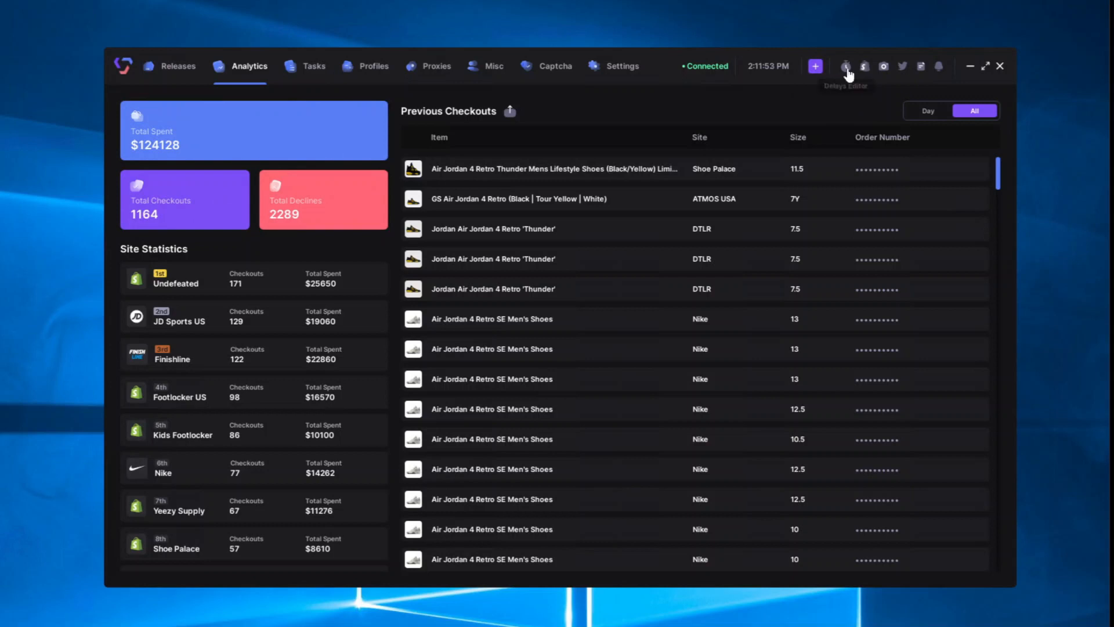
Step: Open the Delays Editor and Shopify Monitor Feed window, then clear the three Product Found notifications
click(846, 67)
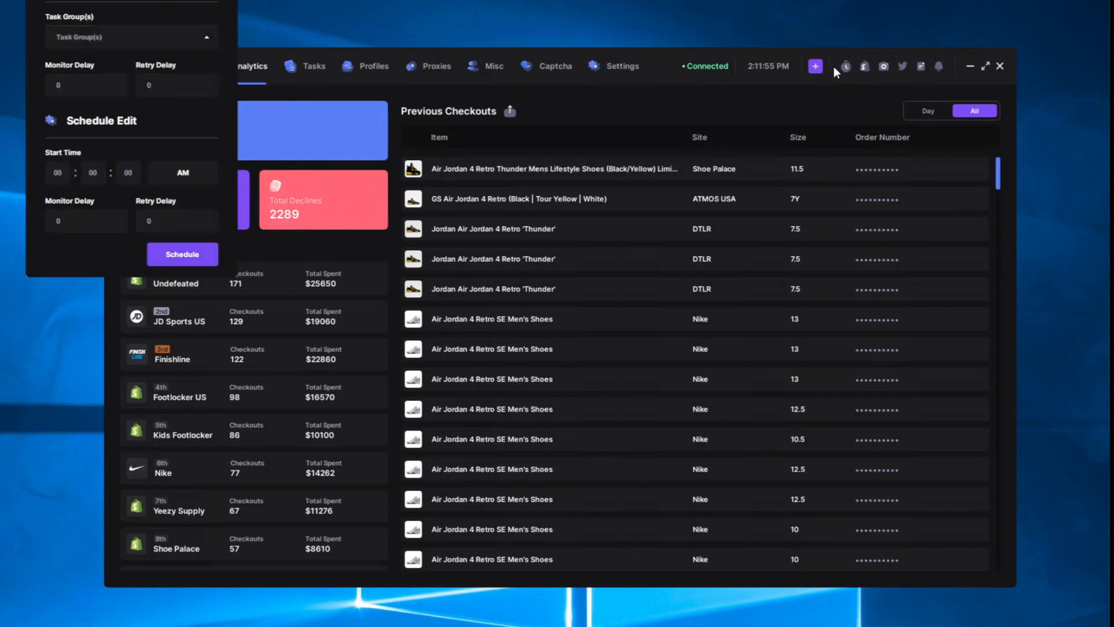
click(867, 69)
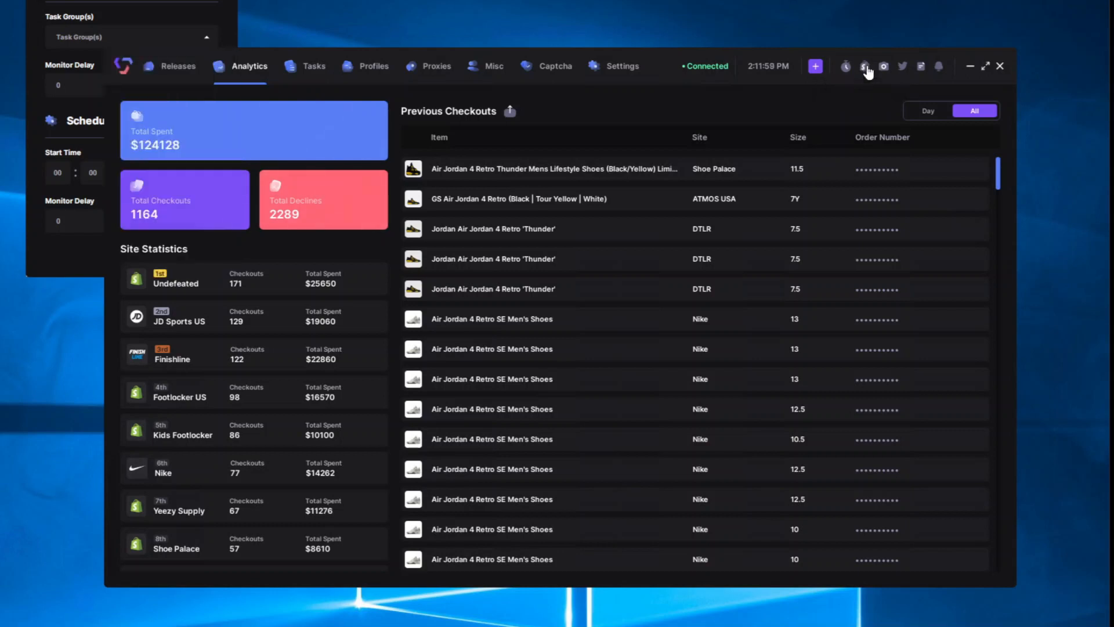
click(867, 69)
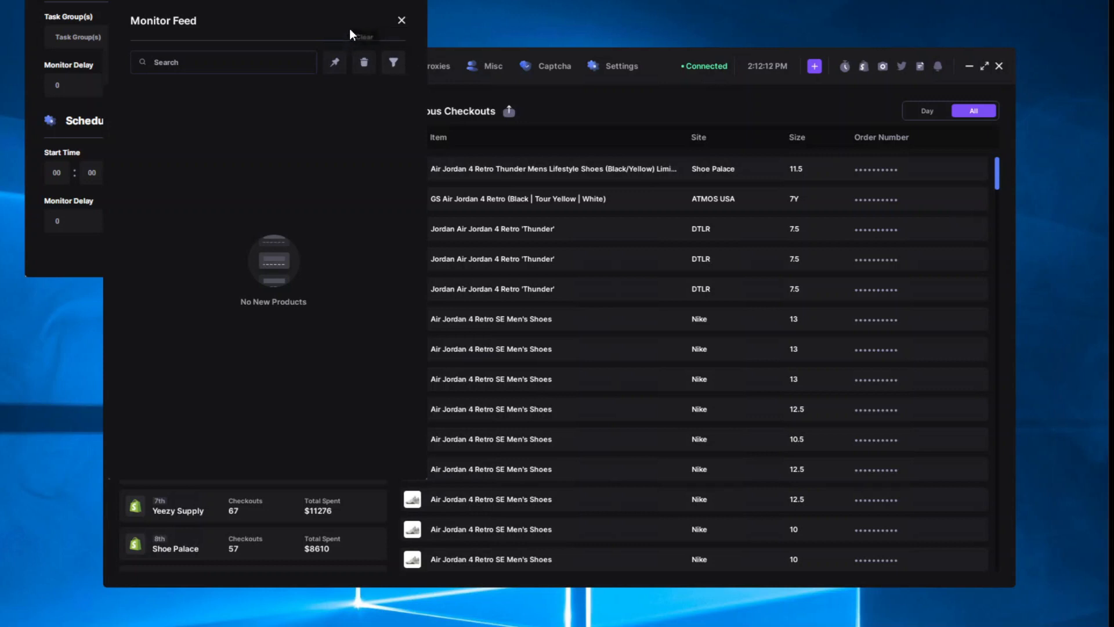
drag(251, 21, 205, 67)
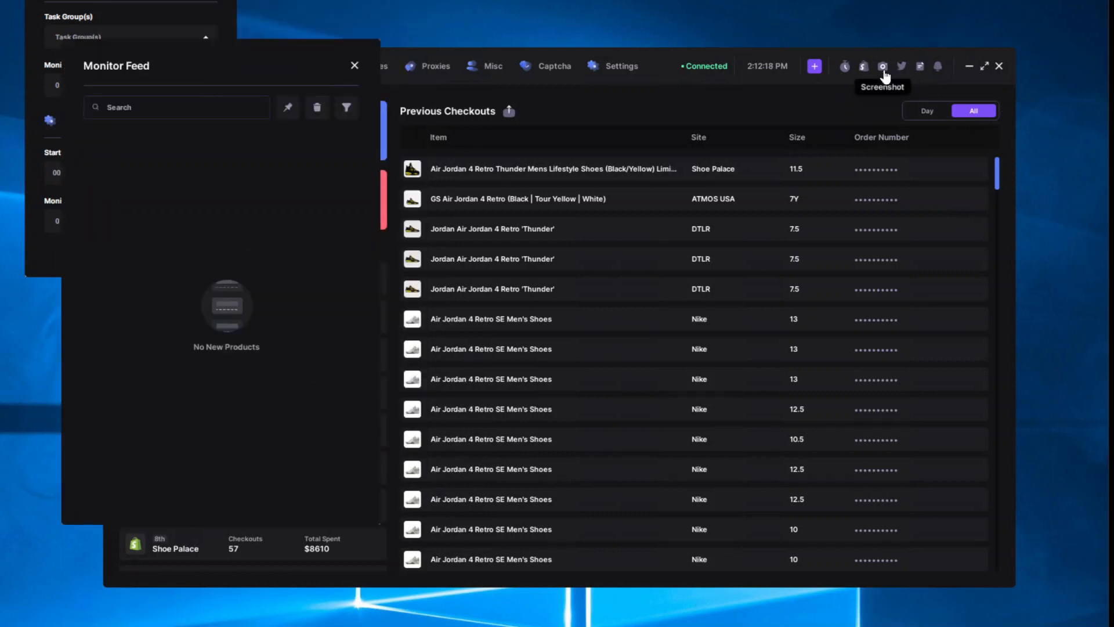
click(937, 69)
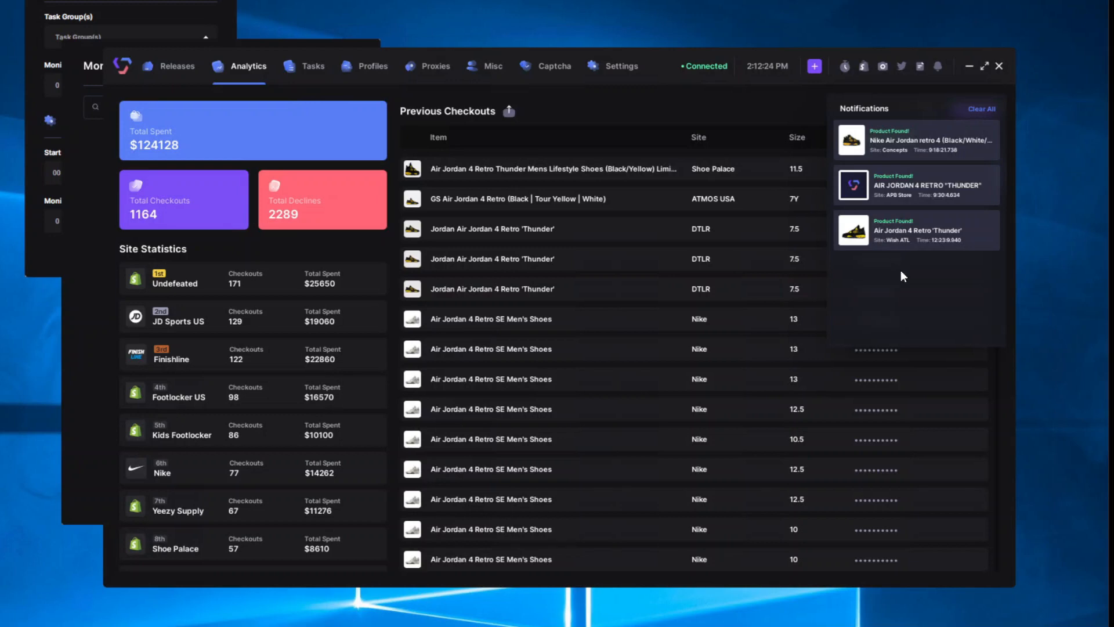
click(975, 110)
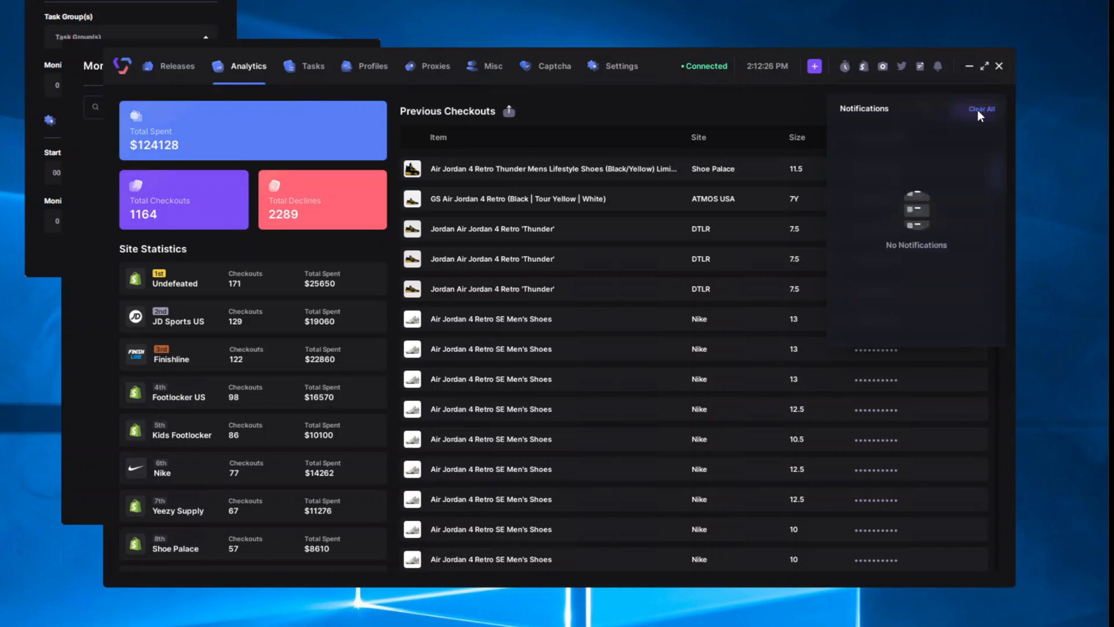